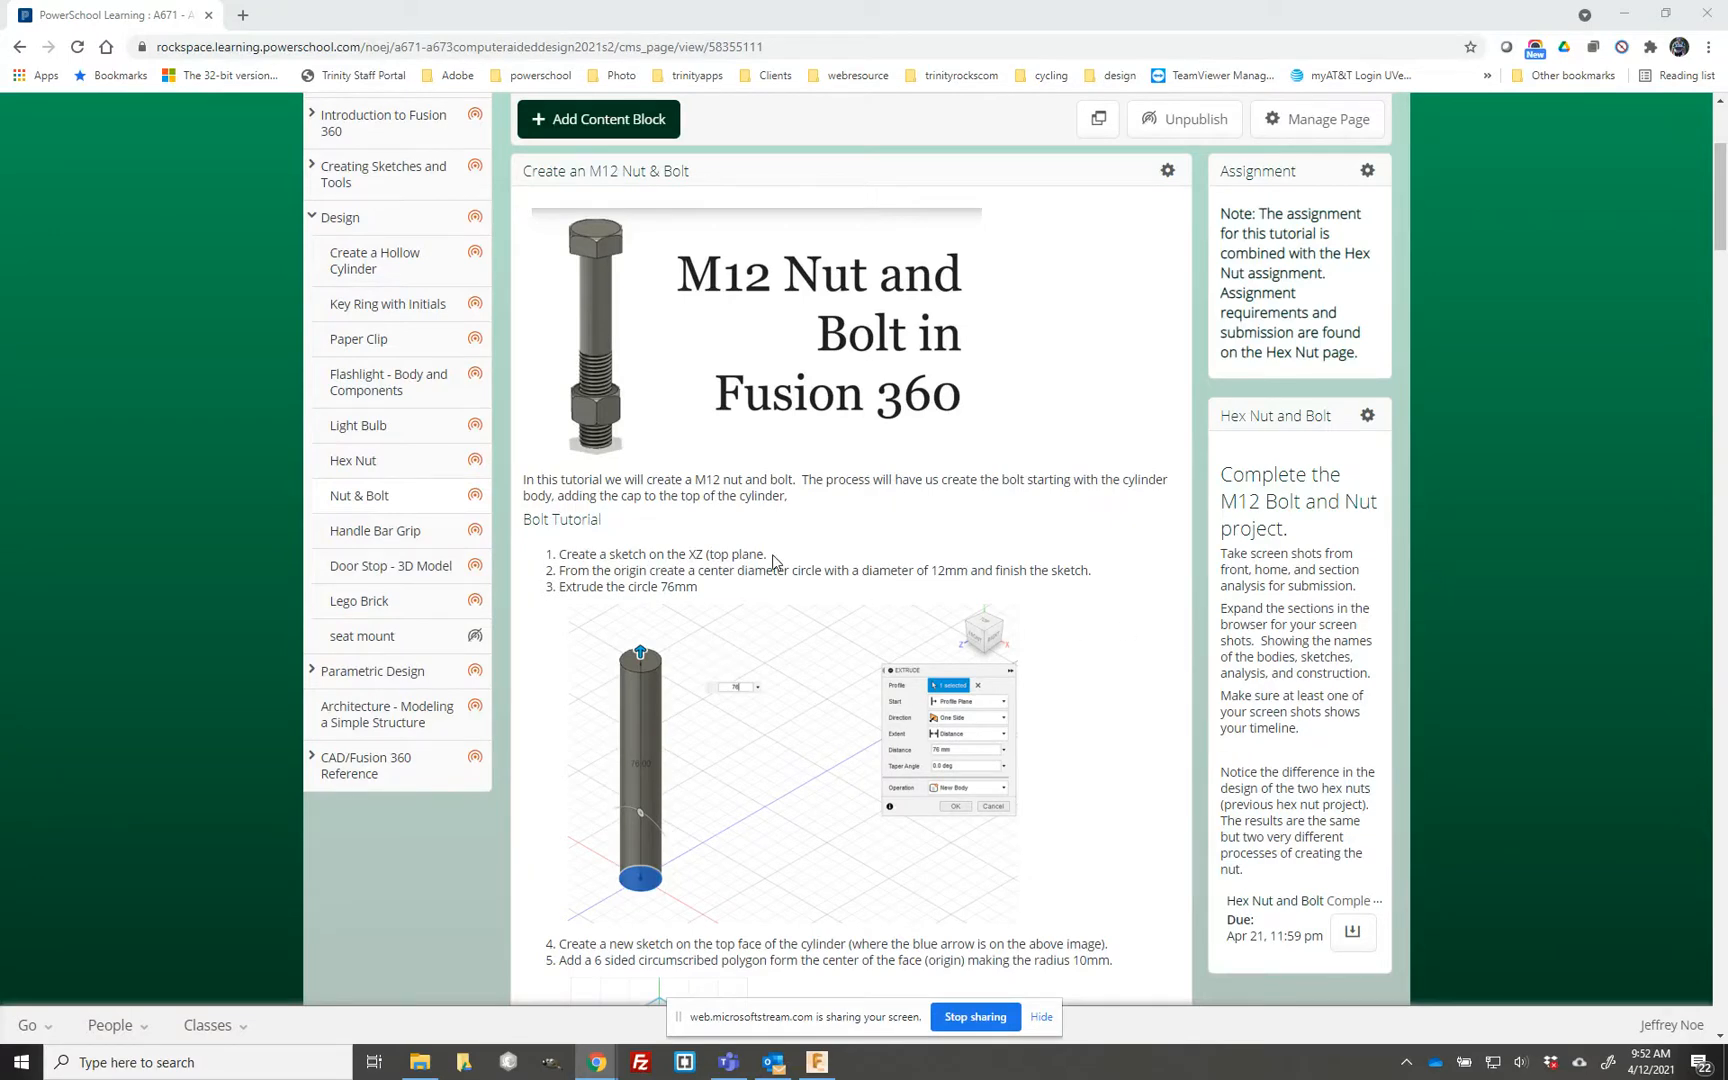
- Read the bolt tutorial's instructions for the shaft, hexagon sketch, cap circle and cap extrusions, dismissing the mail notification
scroll(773, 562, "down", 2)
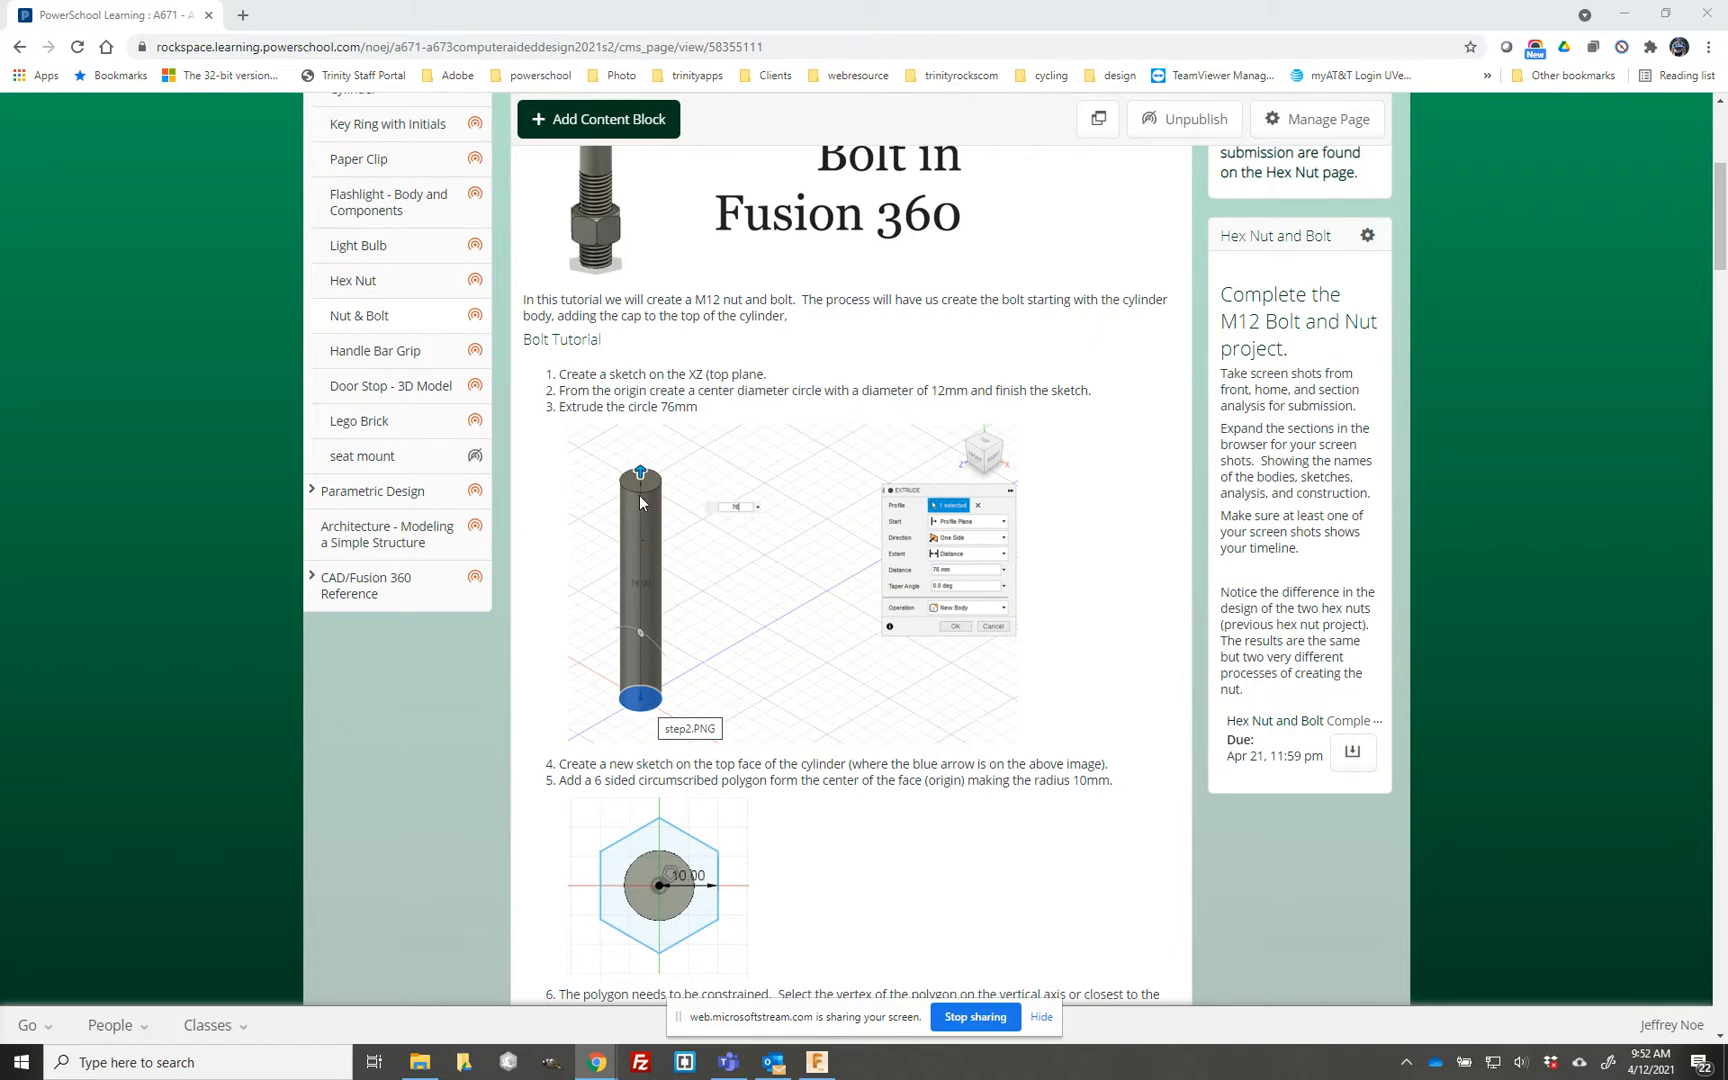
scroll(826, 596, "down", 3)
scroll(826, 596, "down", 2)
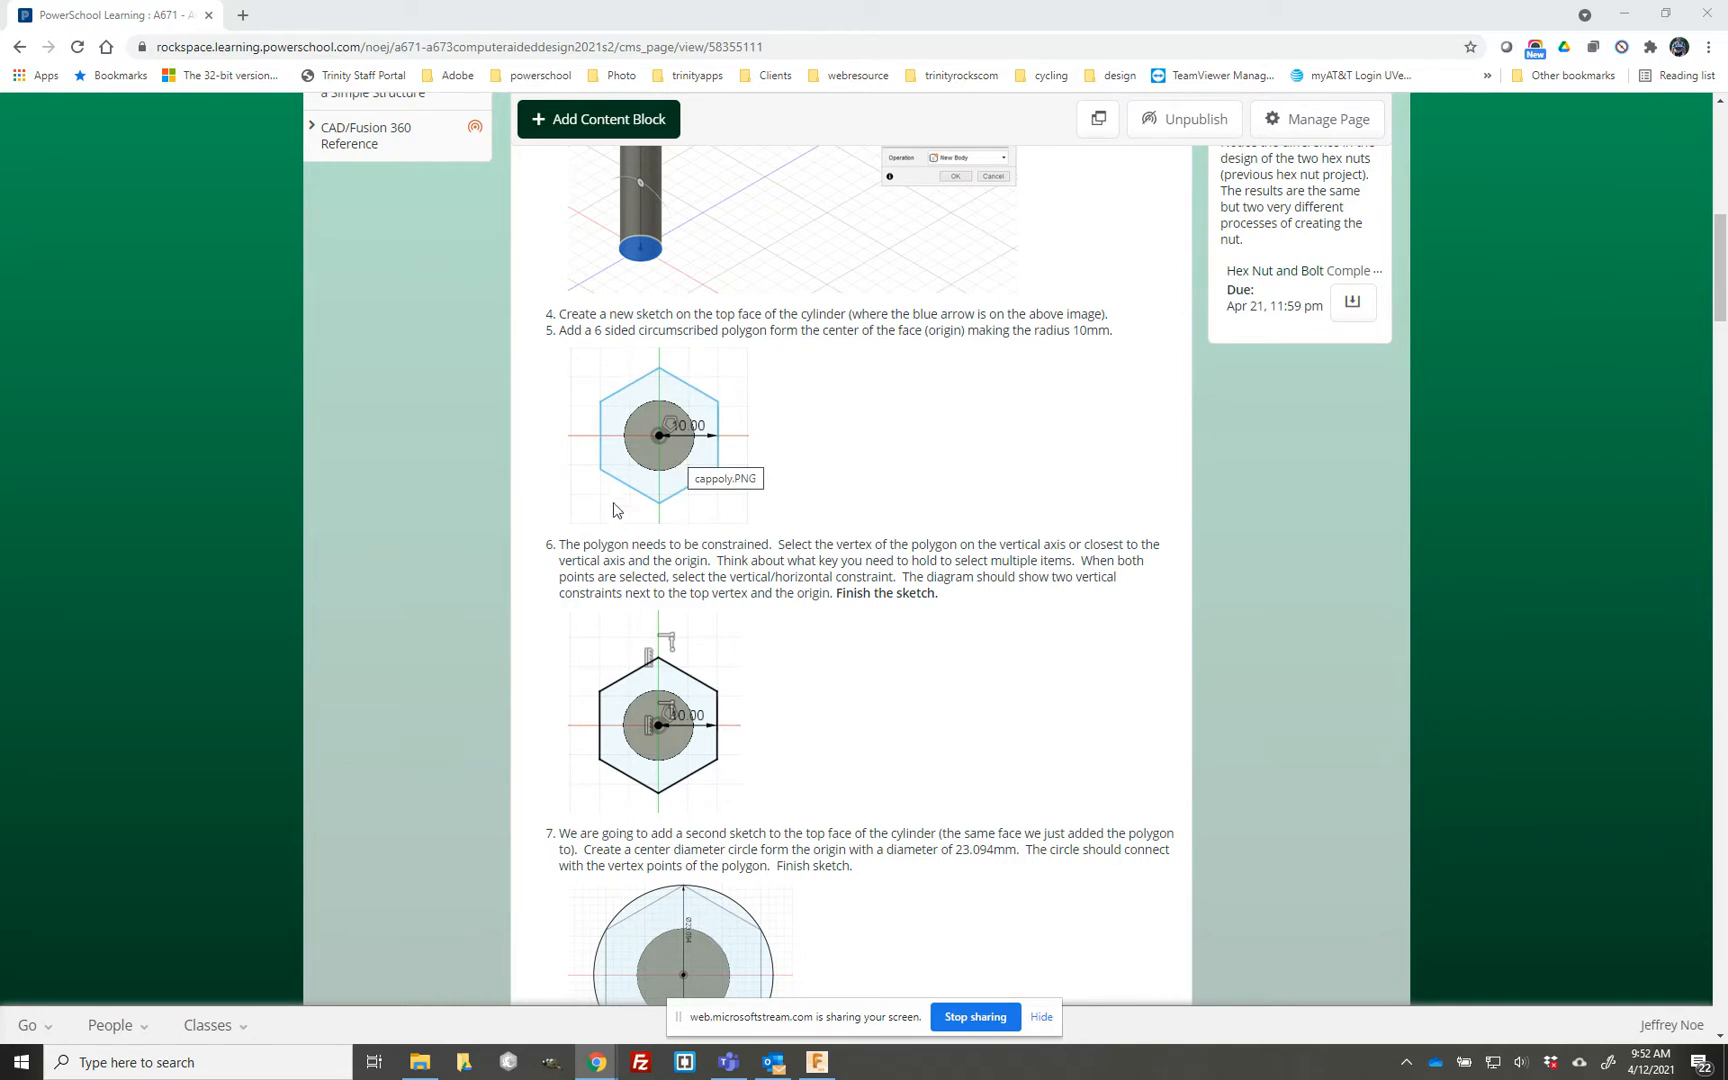
scroll(806, 598, "down", 2)
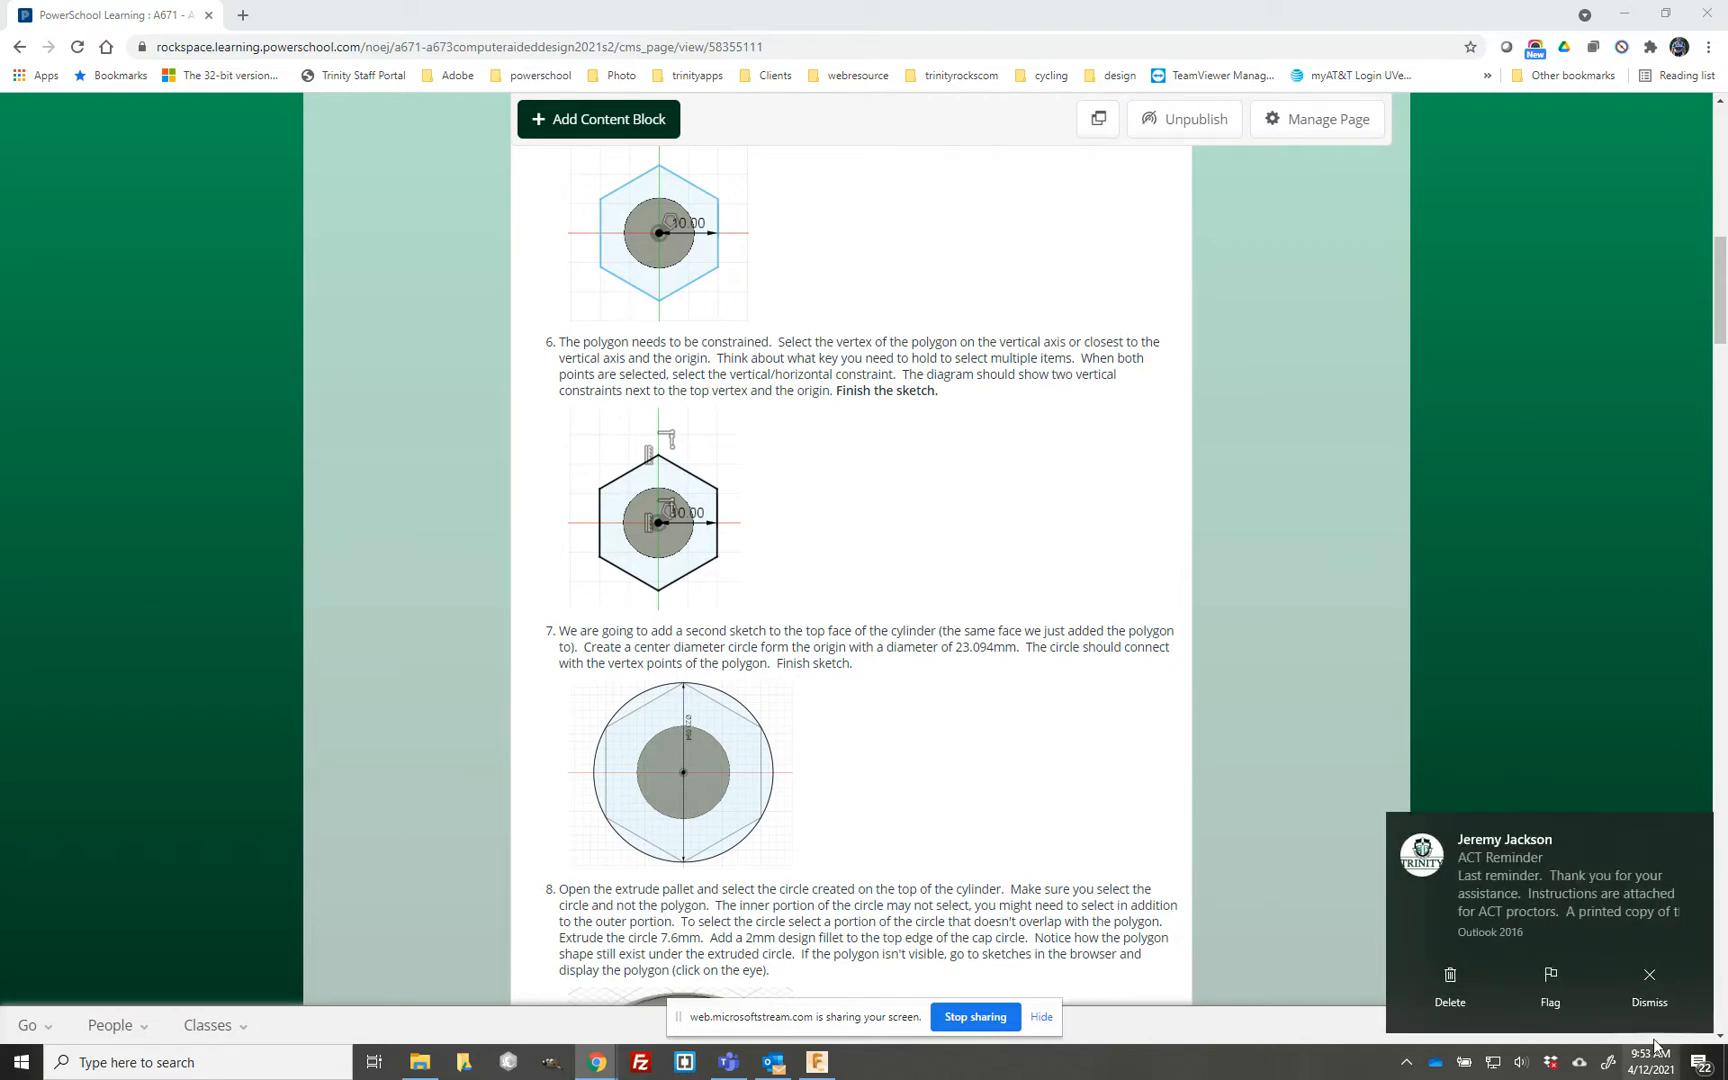
left_click(1649, 980)
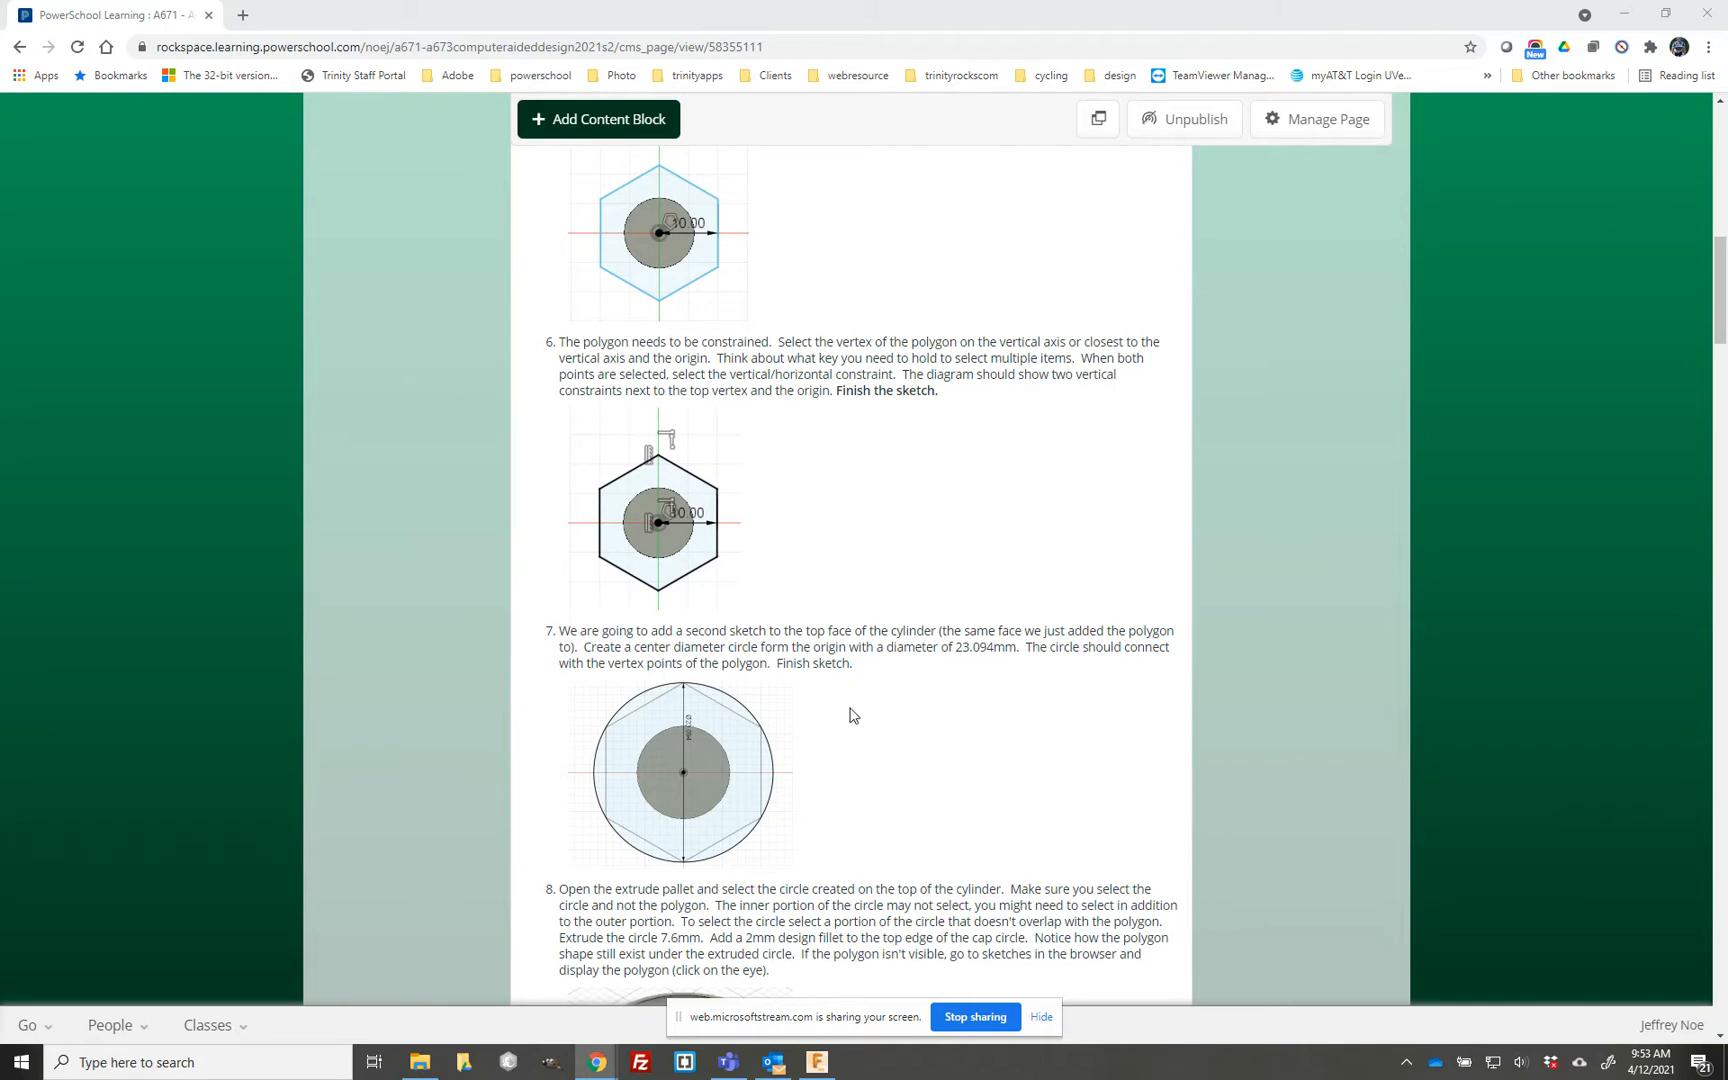
scroll(891, 735, "down", 2)
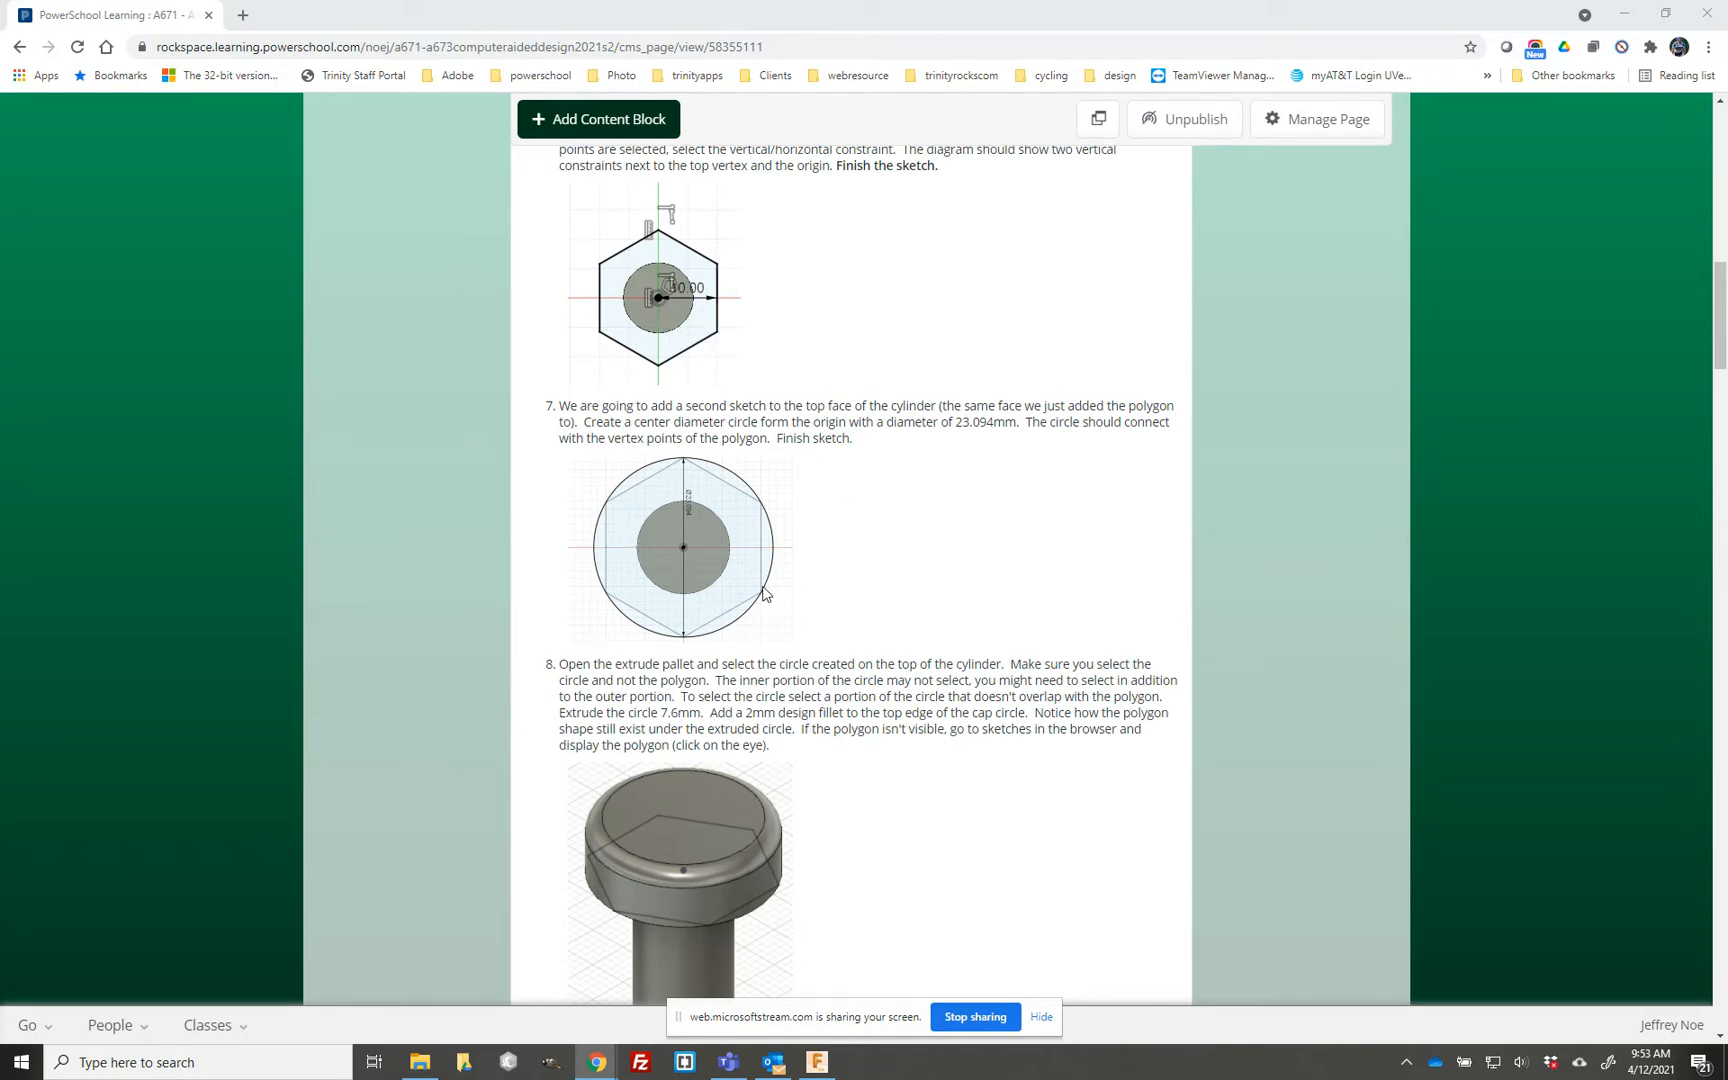
scroll(802, 606, "down", 2)
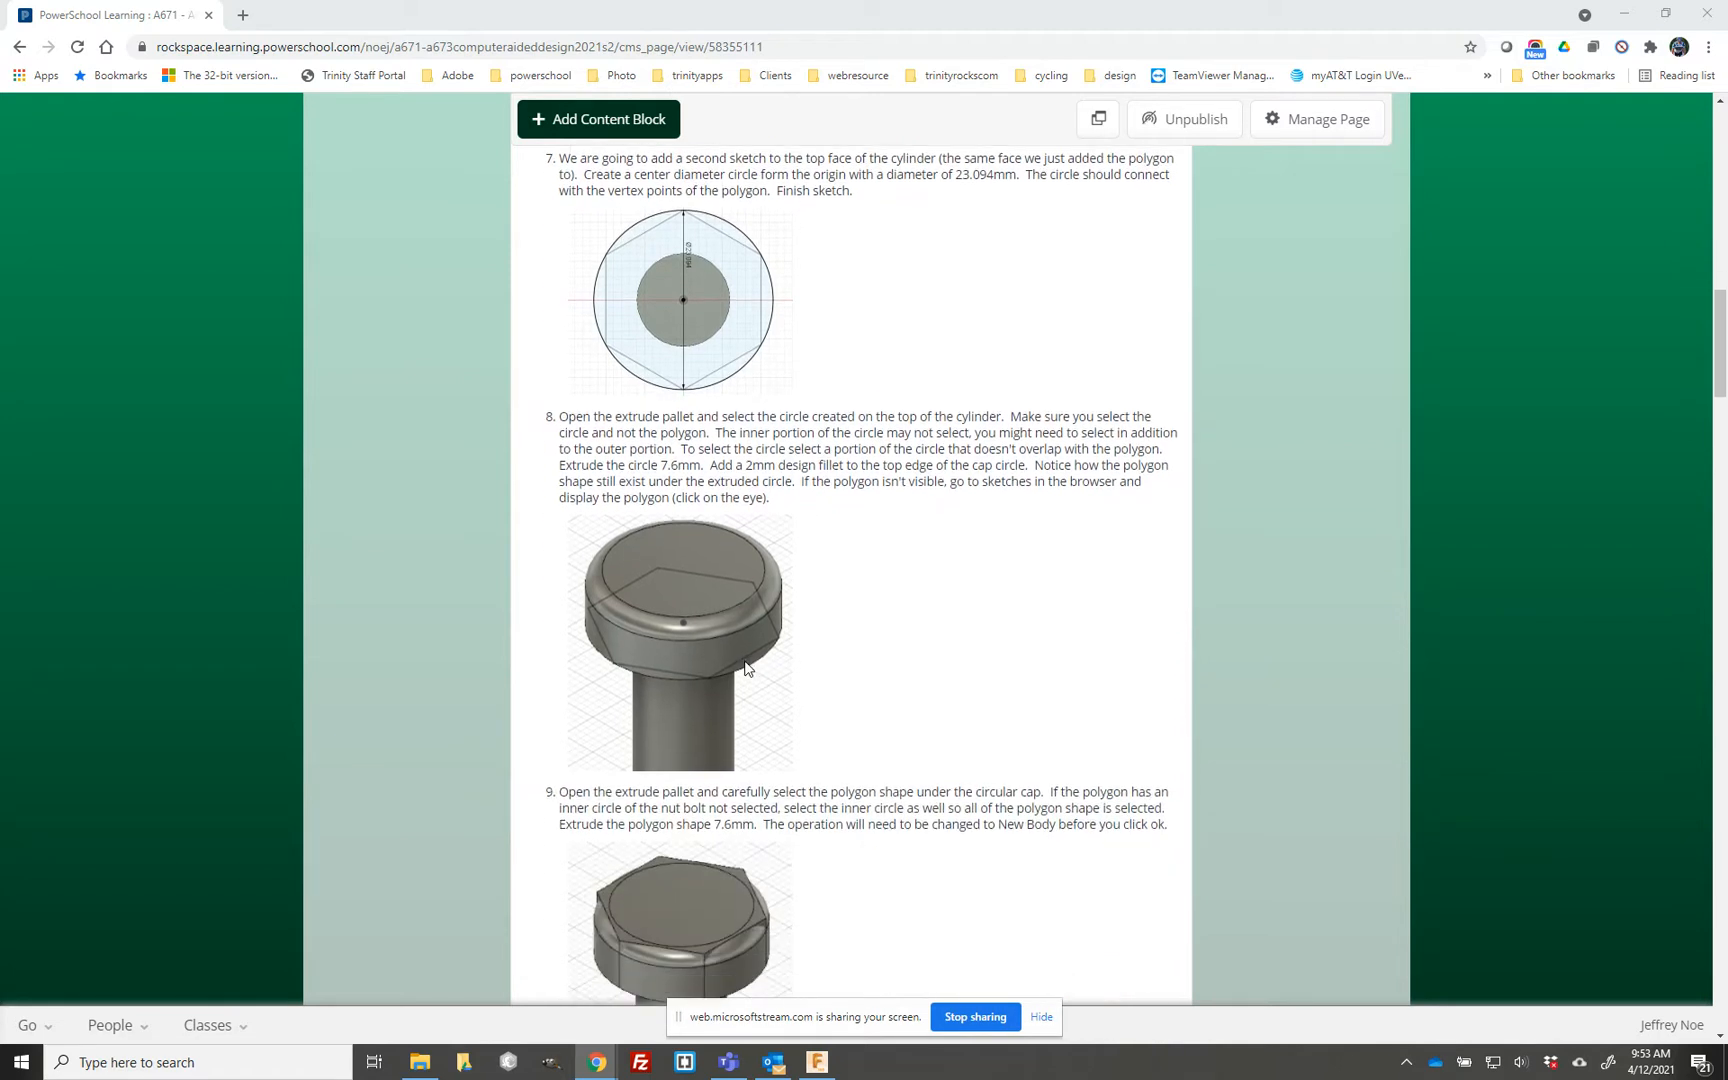
scroll(745, 651, "down", 1)
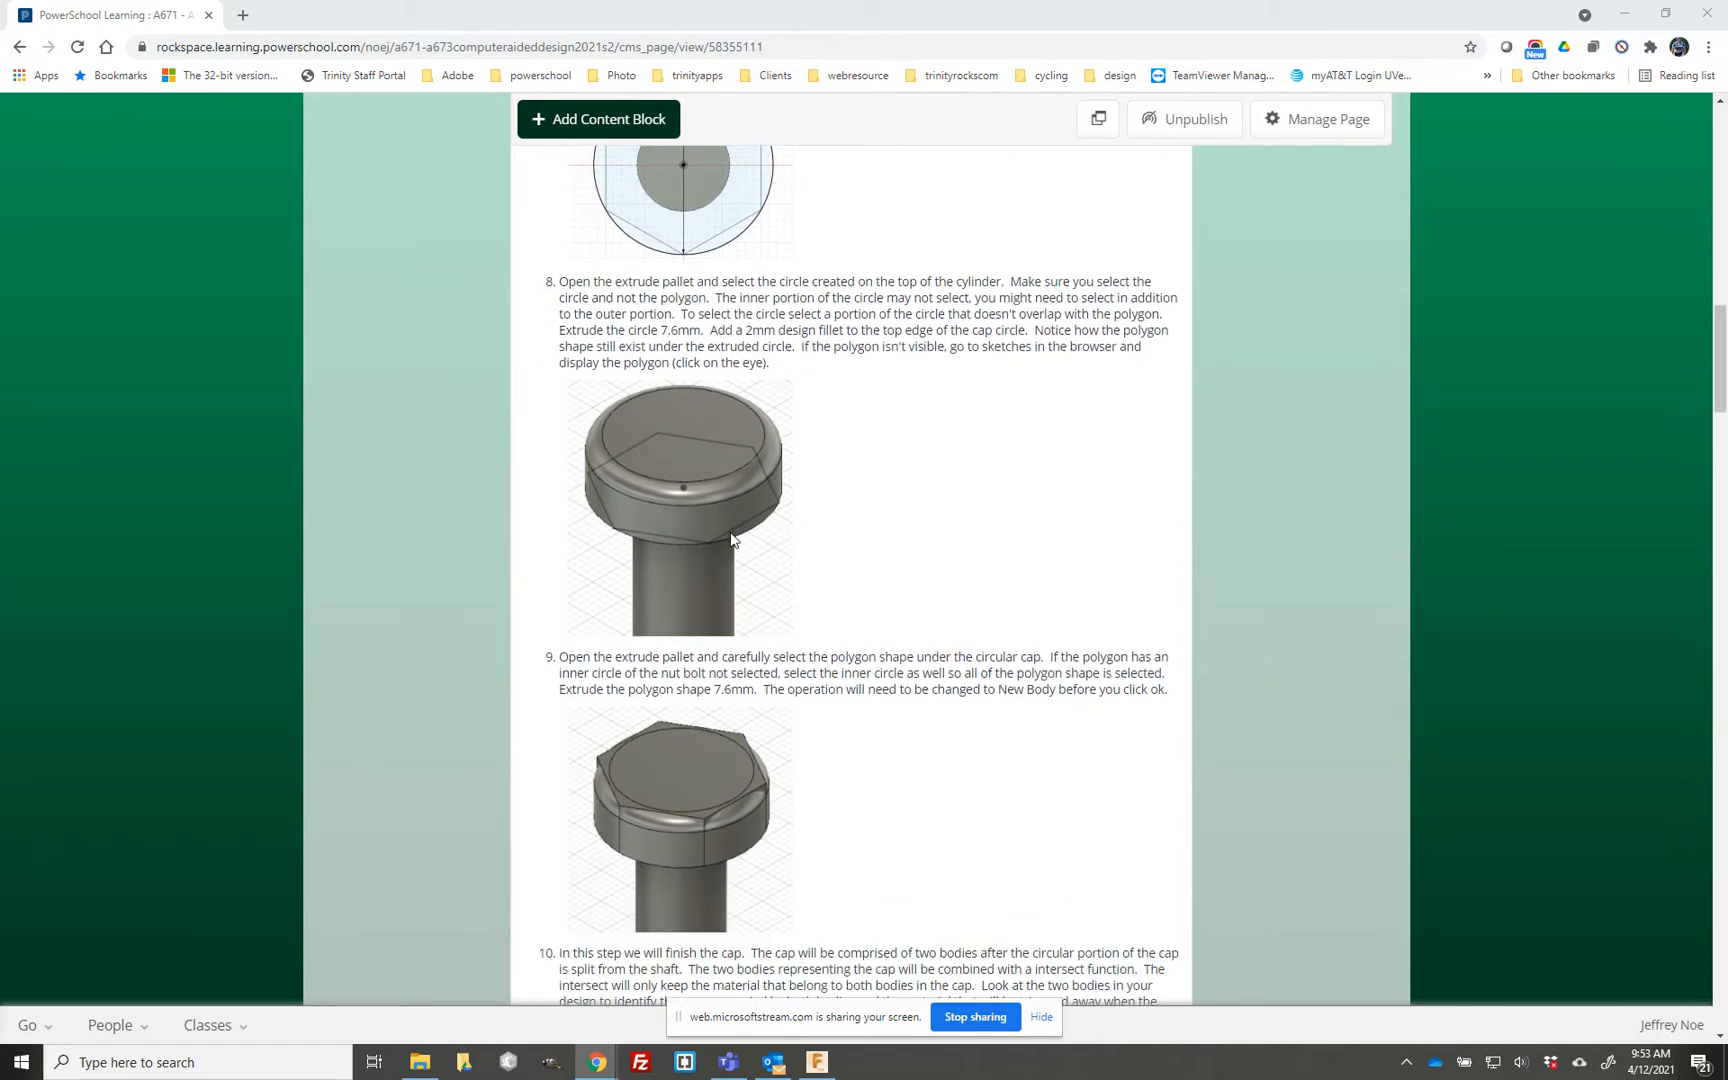
scroll(705, 633, "down", 2)
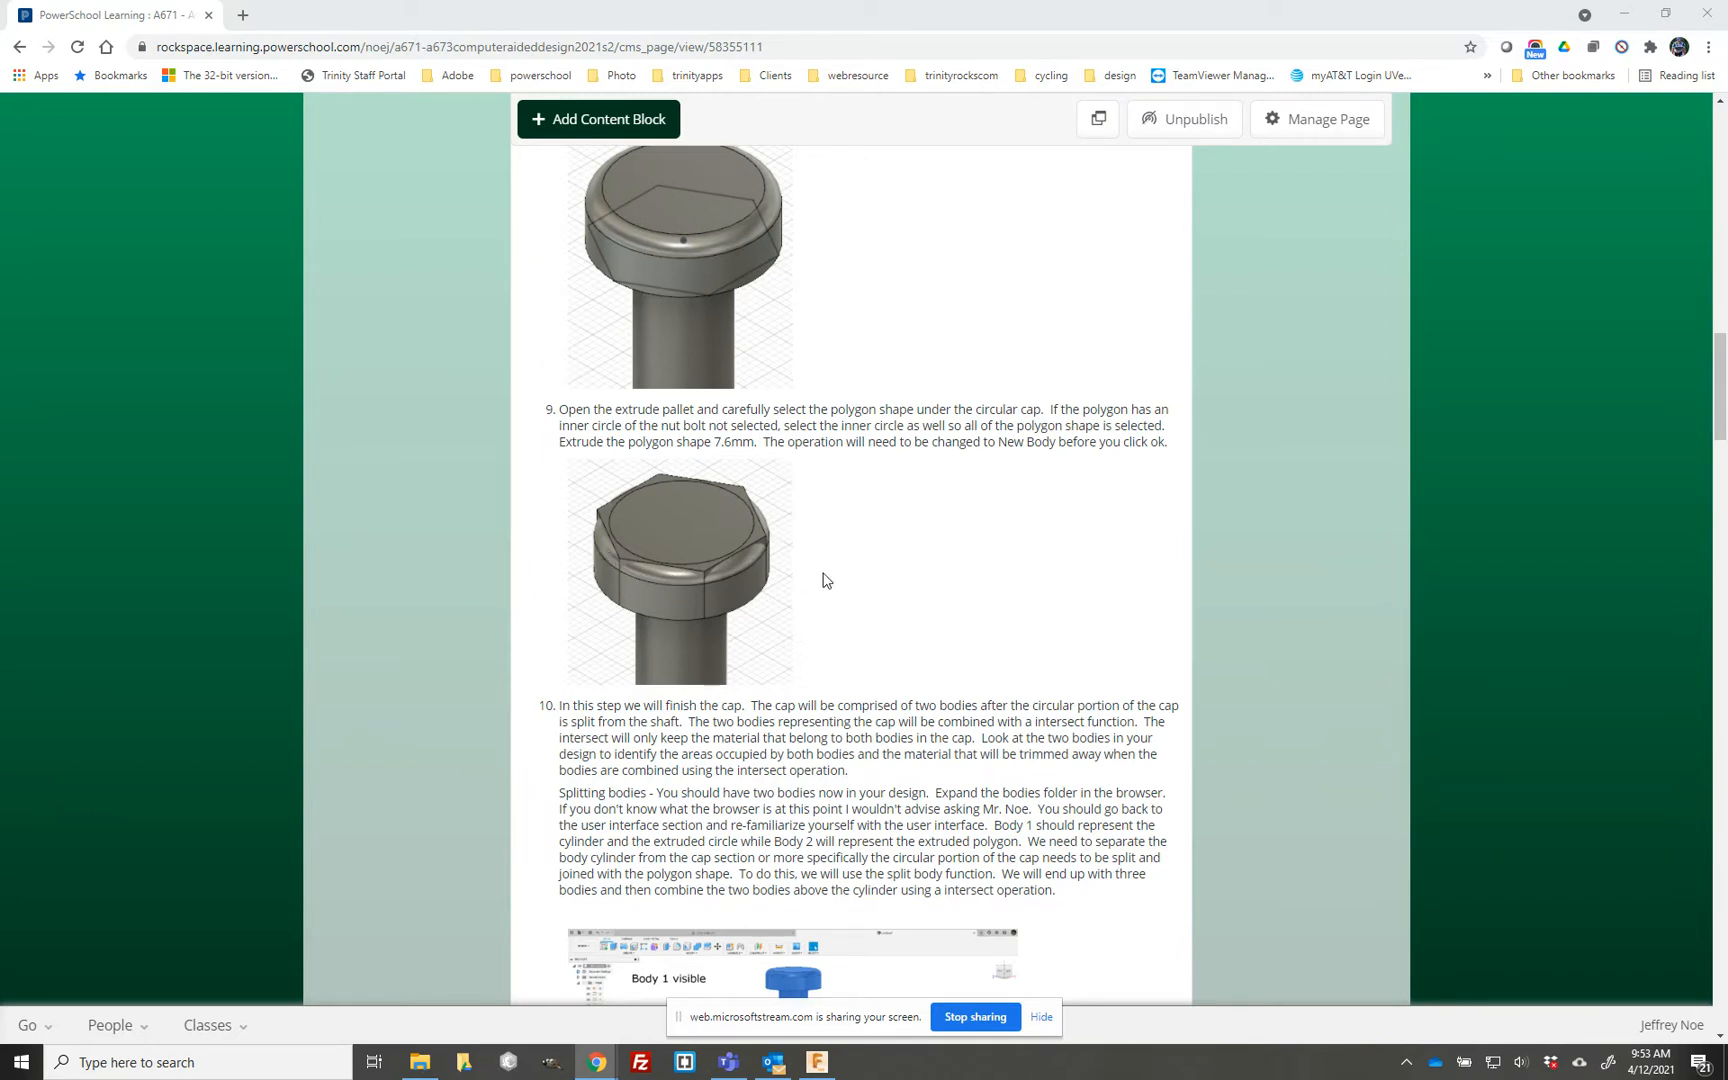
- Read the tutorial's instructions for splitting and combining the cap bodies and adding the threads
scroll(821, 578, "down", 2)
scroll(828, 580, "down", 2)
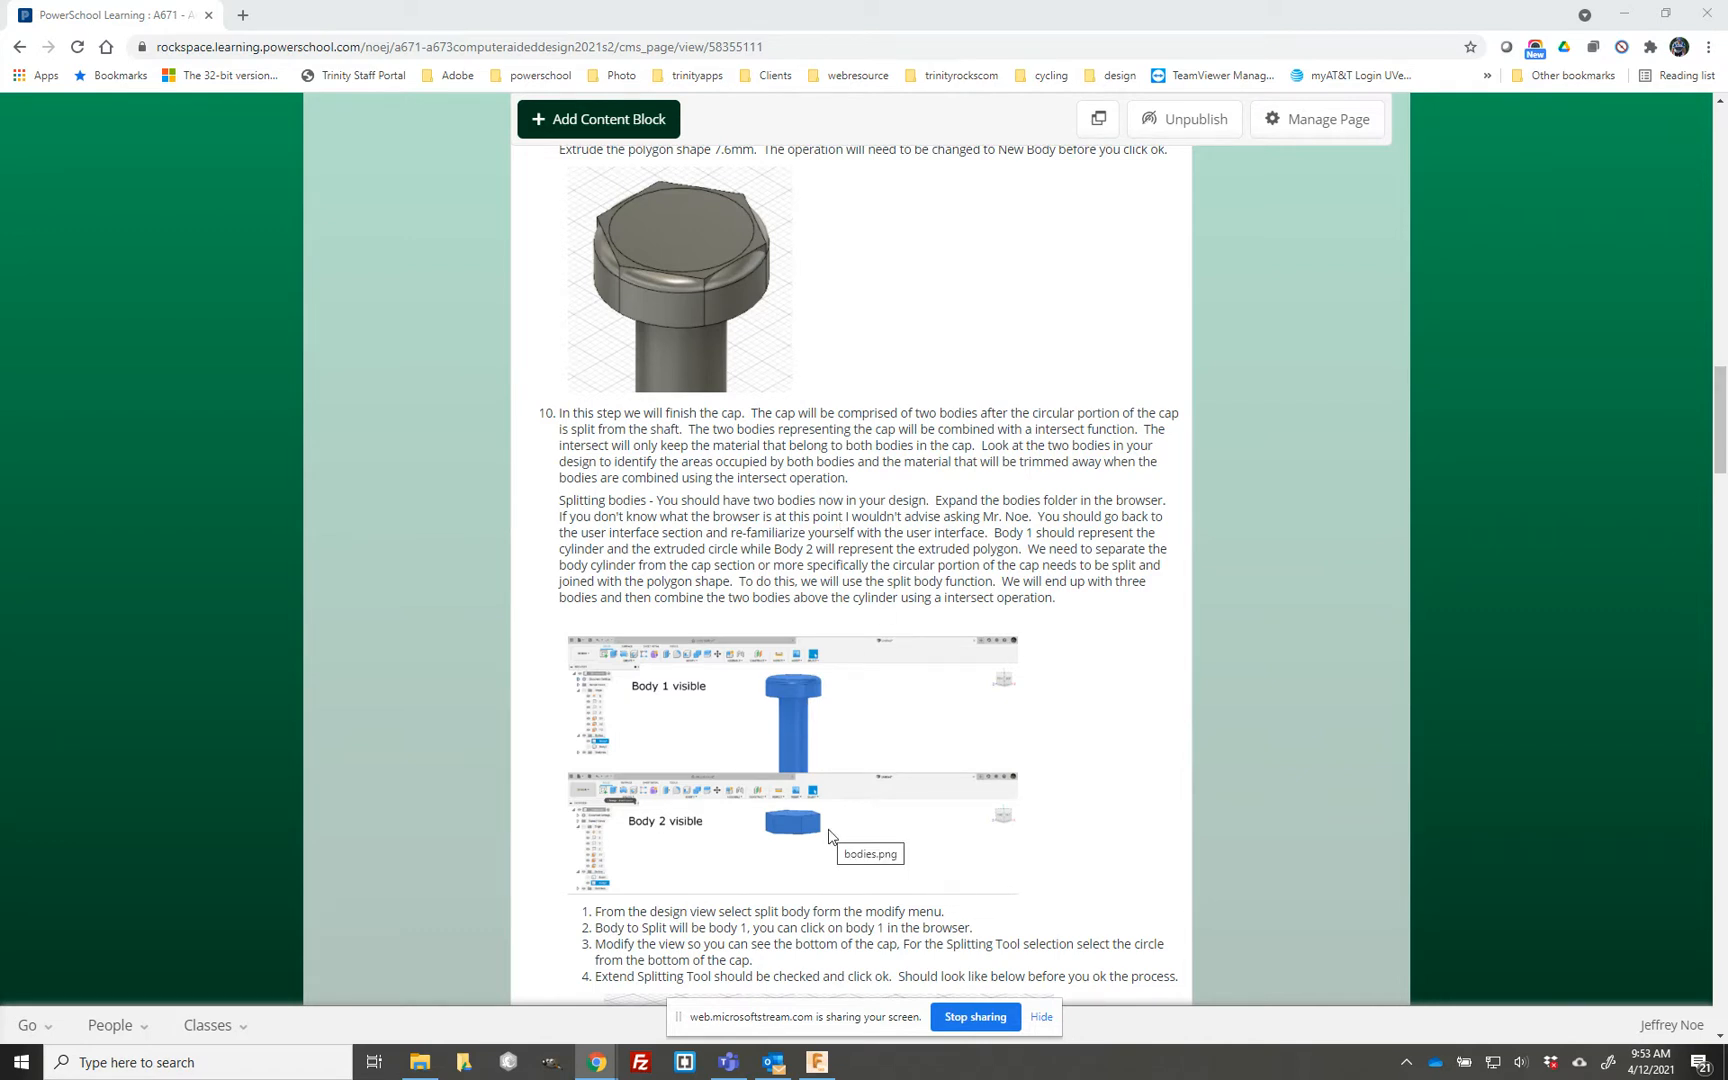
scroll(828, 836, "down", 1)
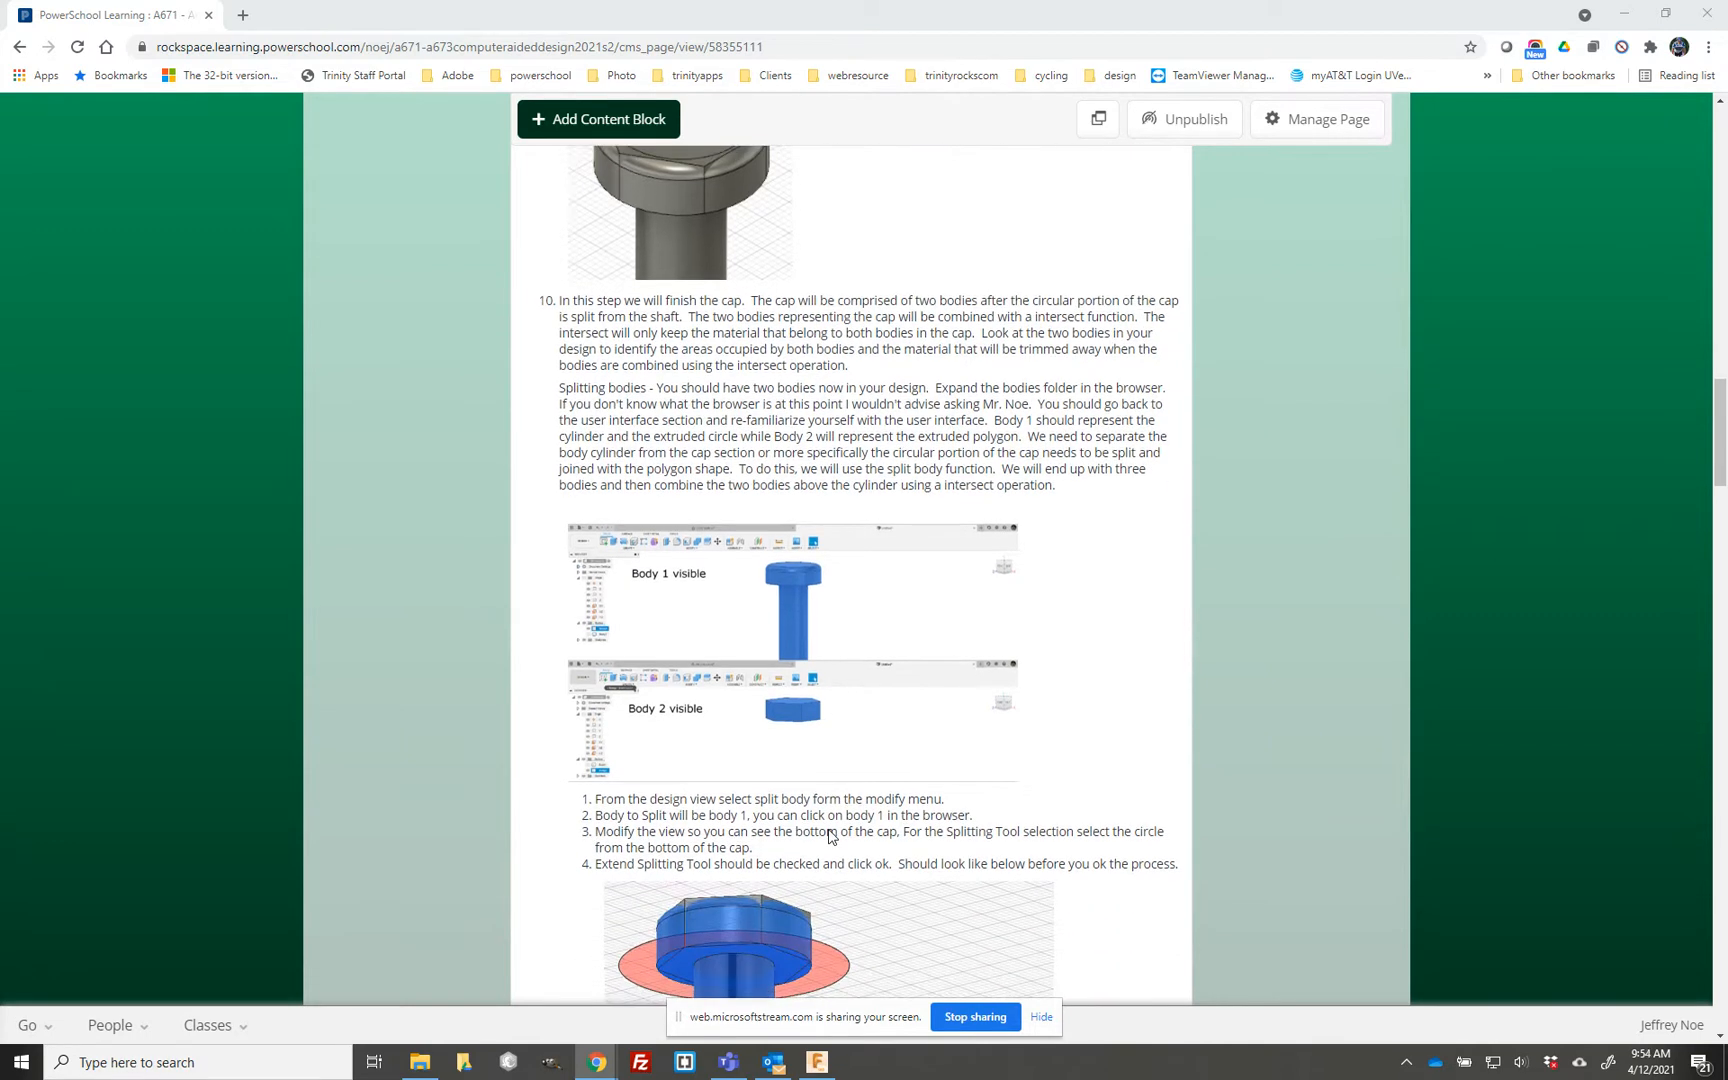
scroll(790, 617, "down", 1)
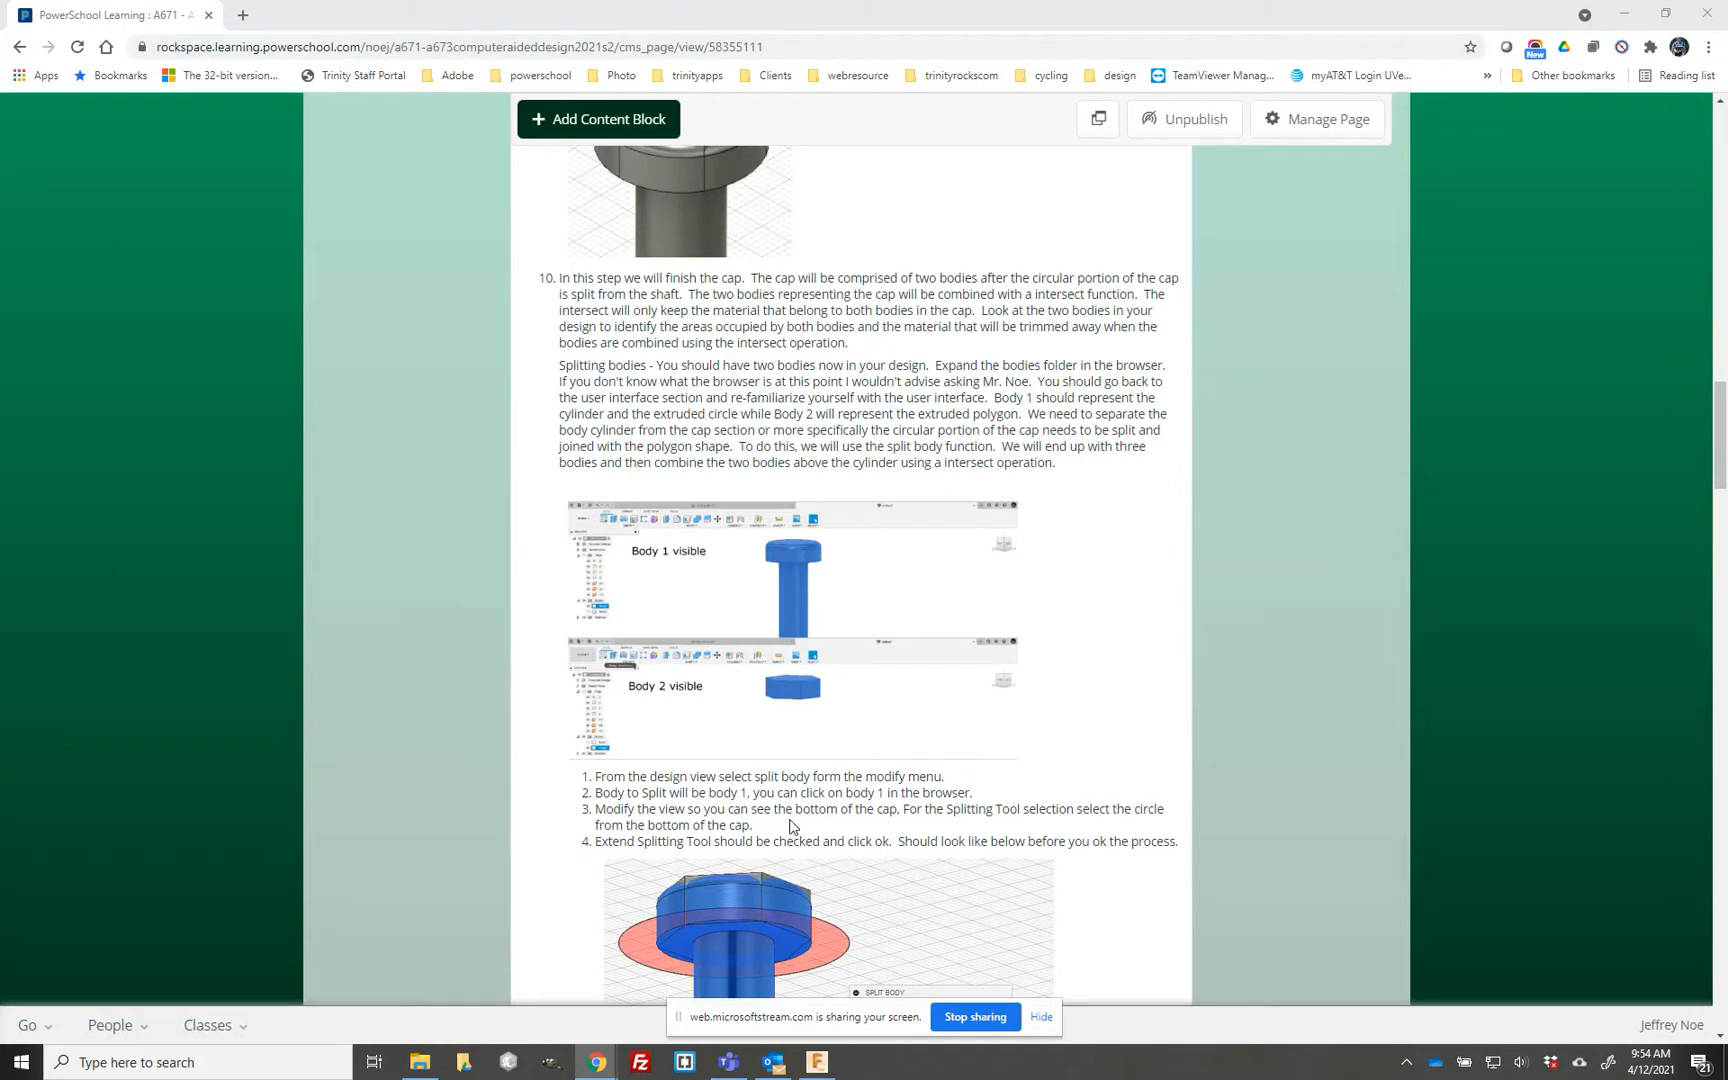
scroll(790, 826, "down", 1)
scroll(790, 826, "down", 1)
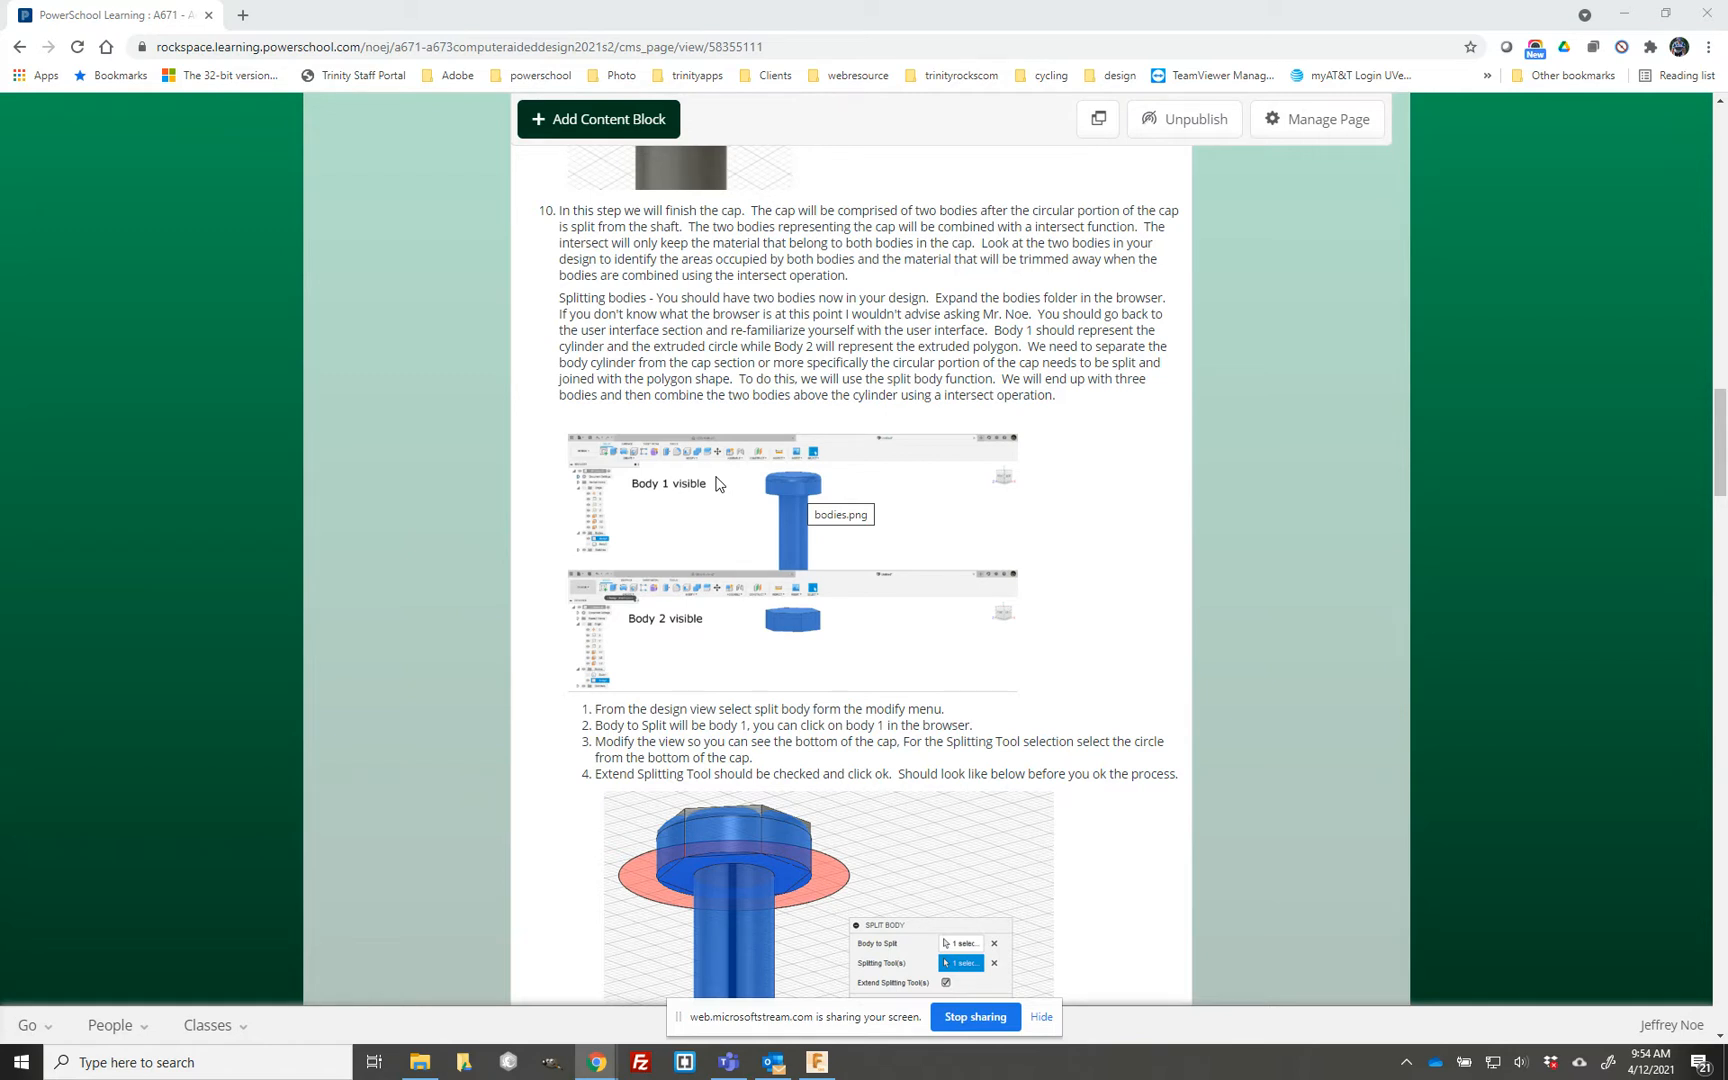
scroll(716, 484, "down", 6)
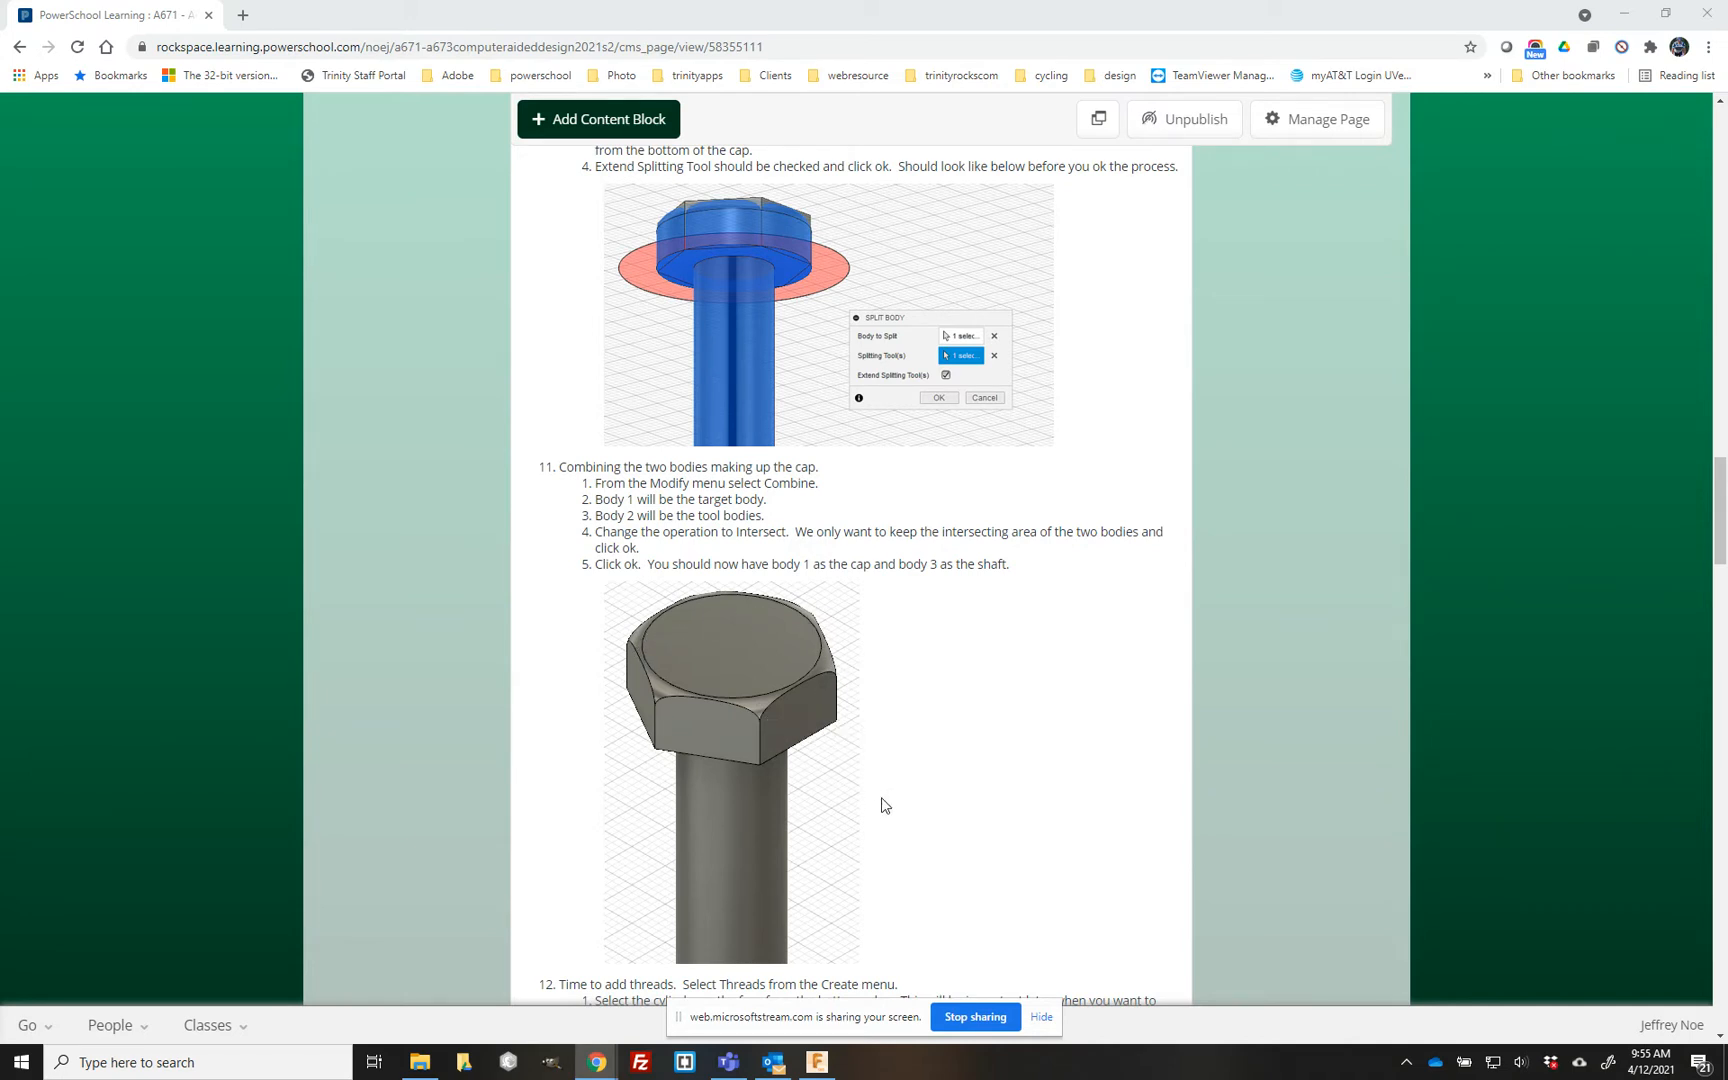
scroll(881, 815, "down", 2)
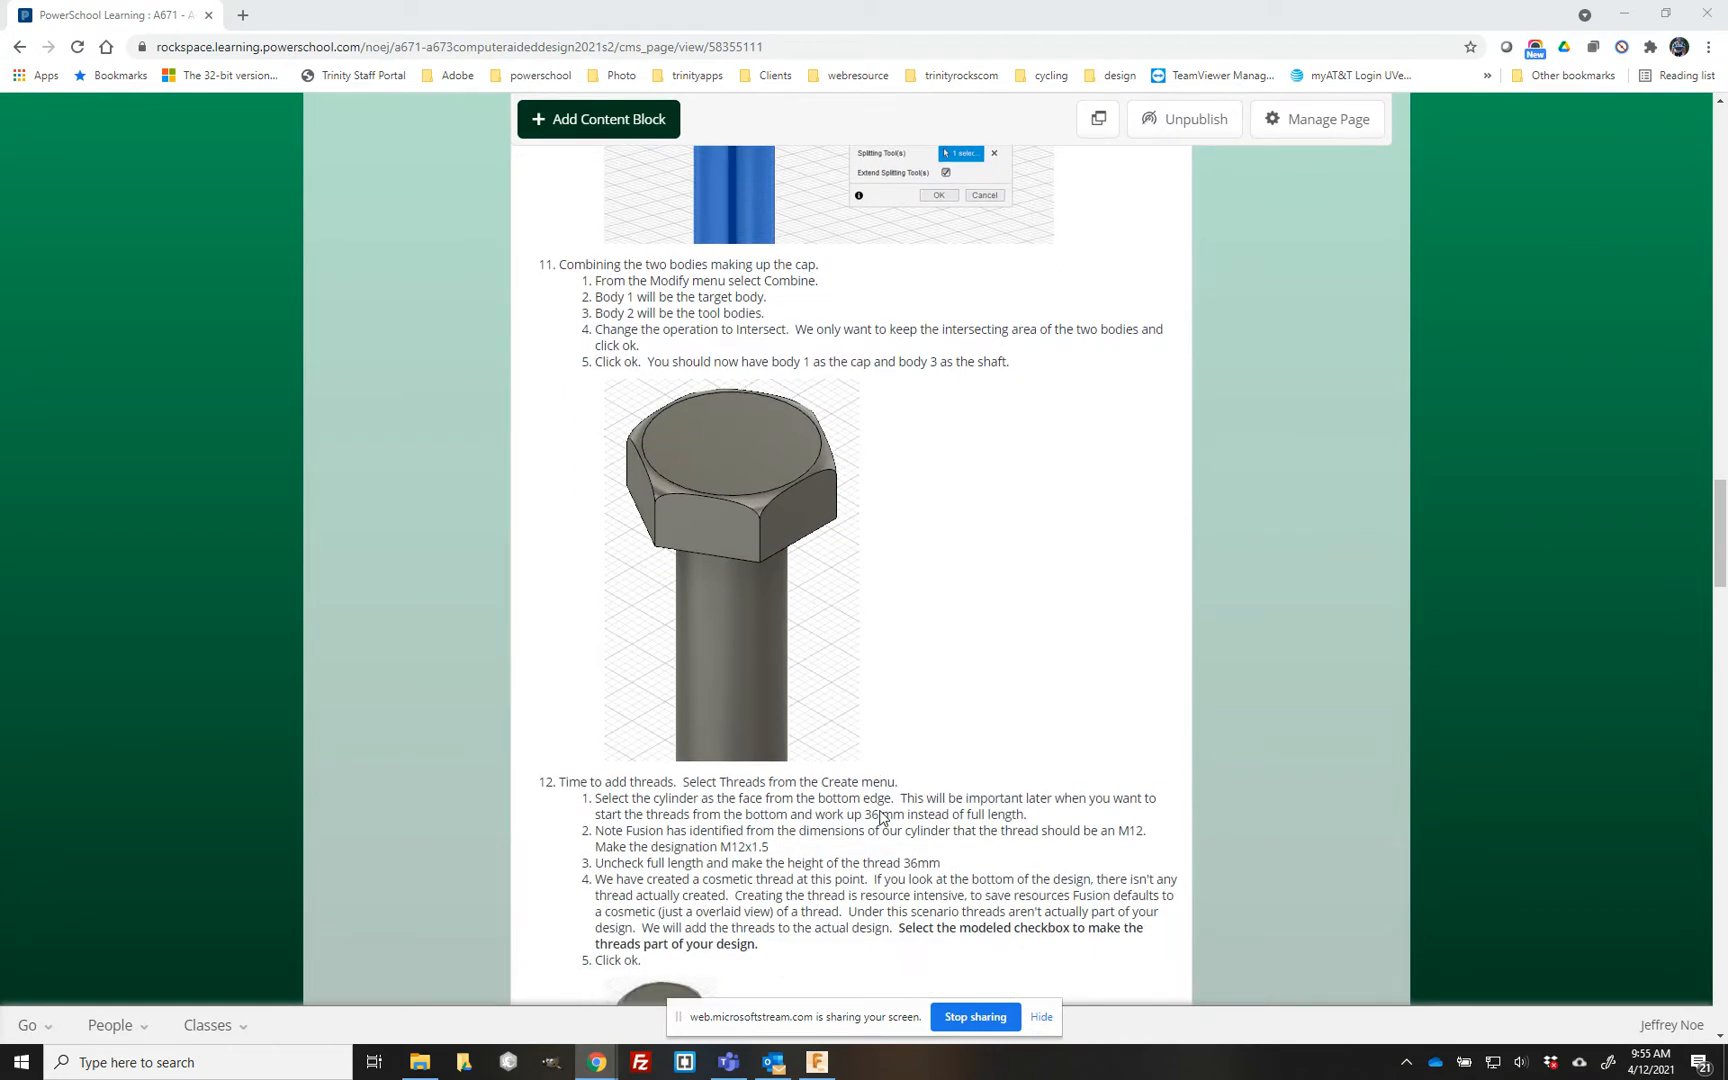
scroll(881, 815, "down", 5)
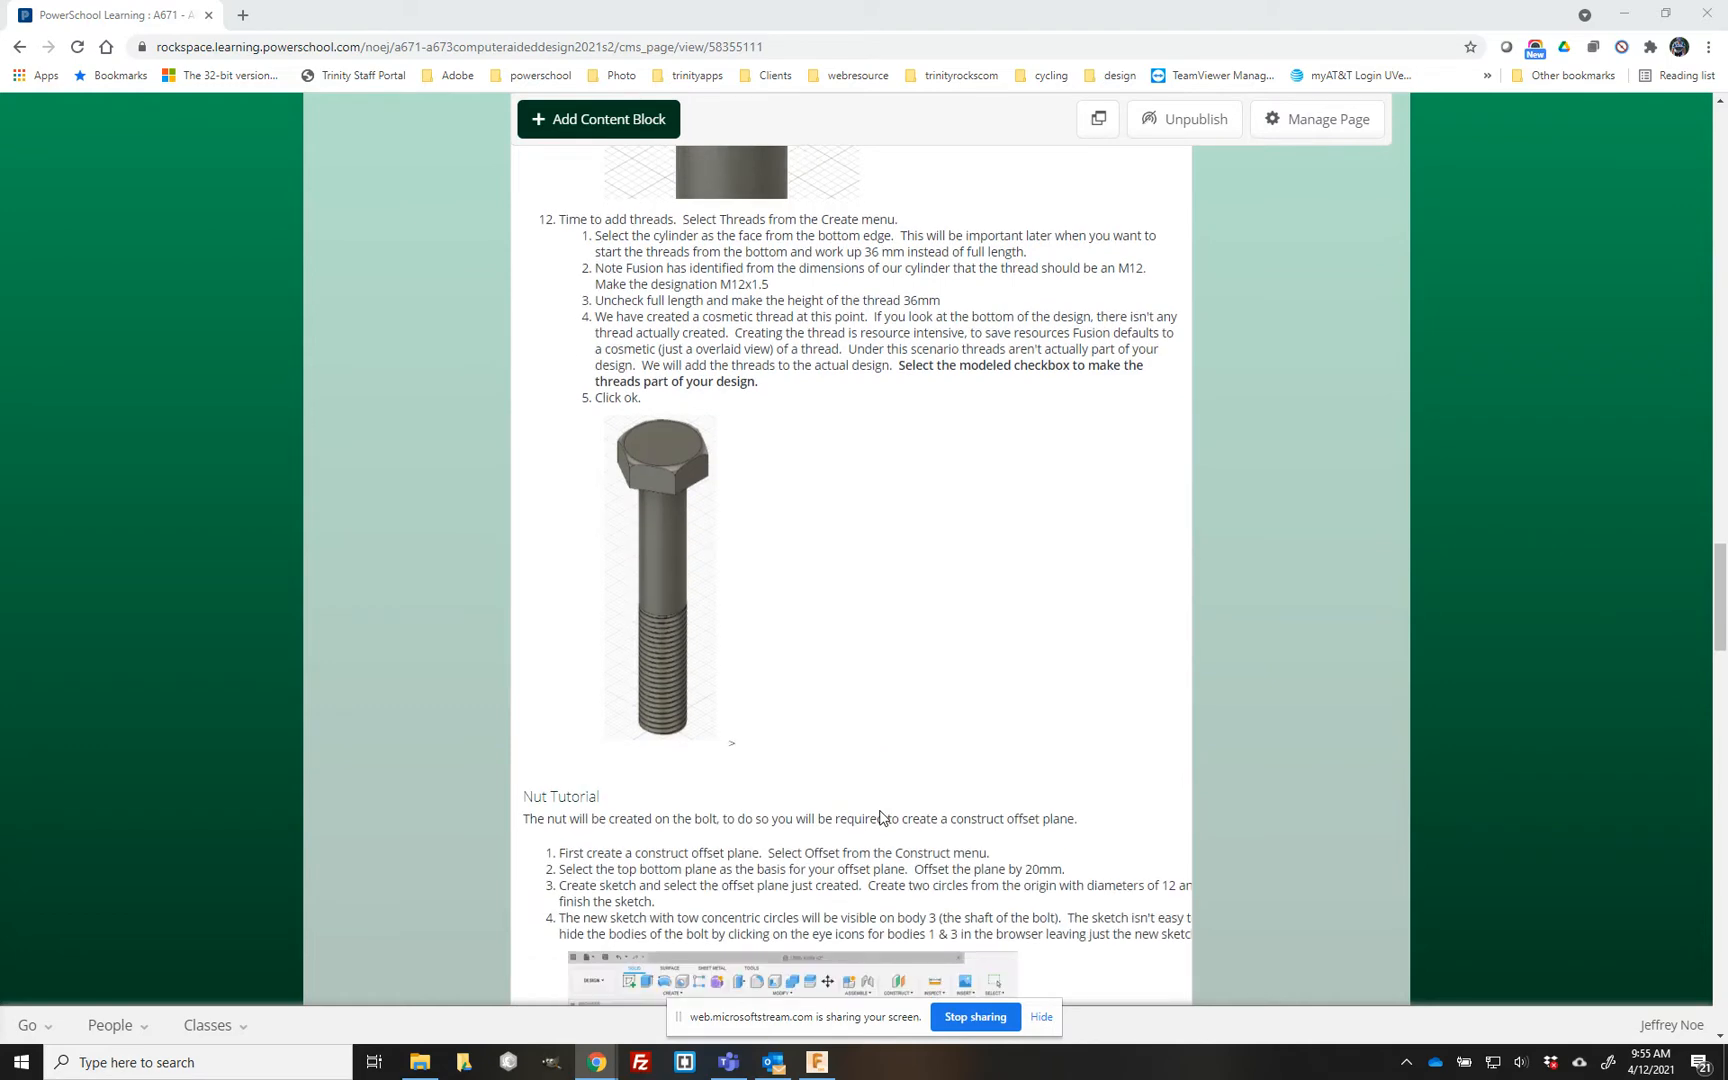
- Review the tutorial's opening instructions for the cylinder, the hexagon sketch and its constraints
scroll(881, 815, "up", 15)
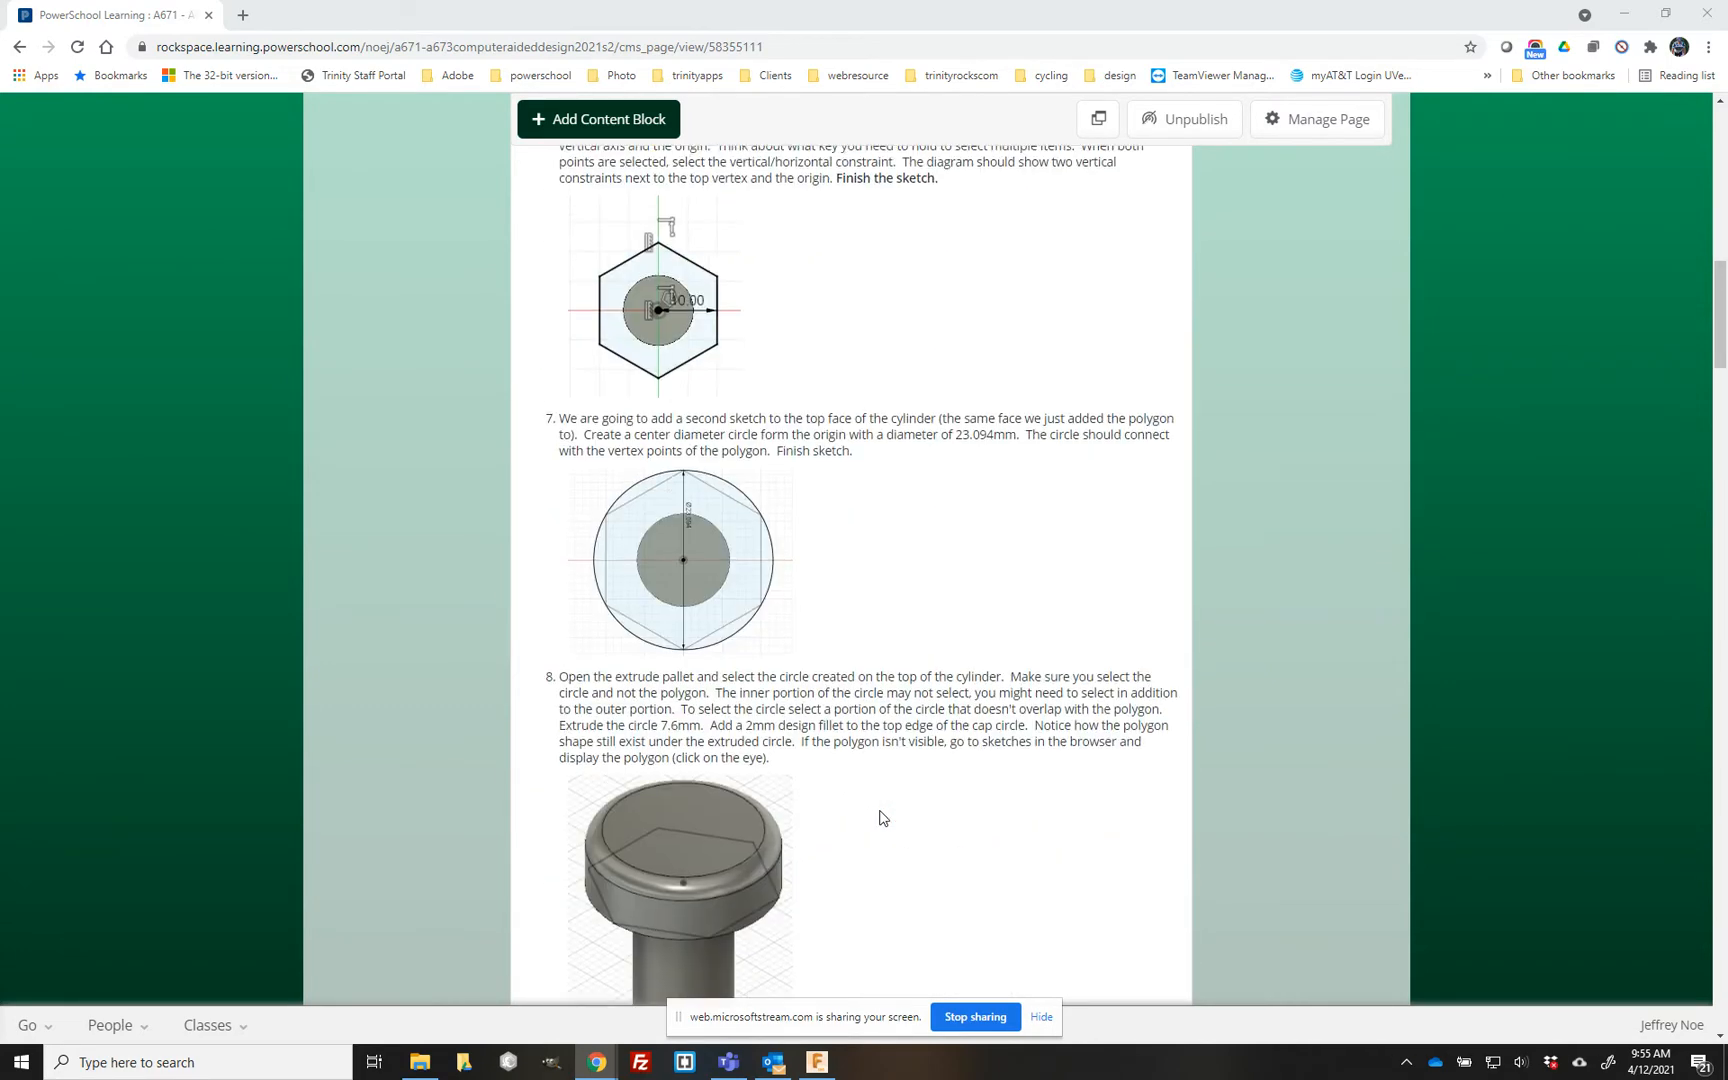
scroll(881, 818, "up", 10)
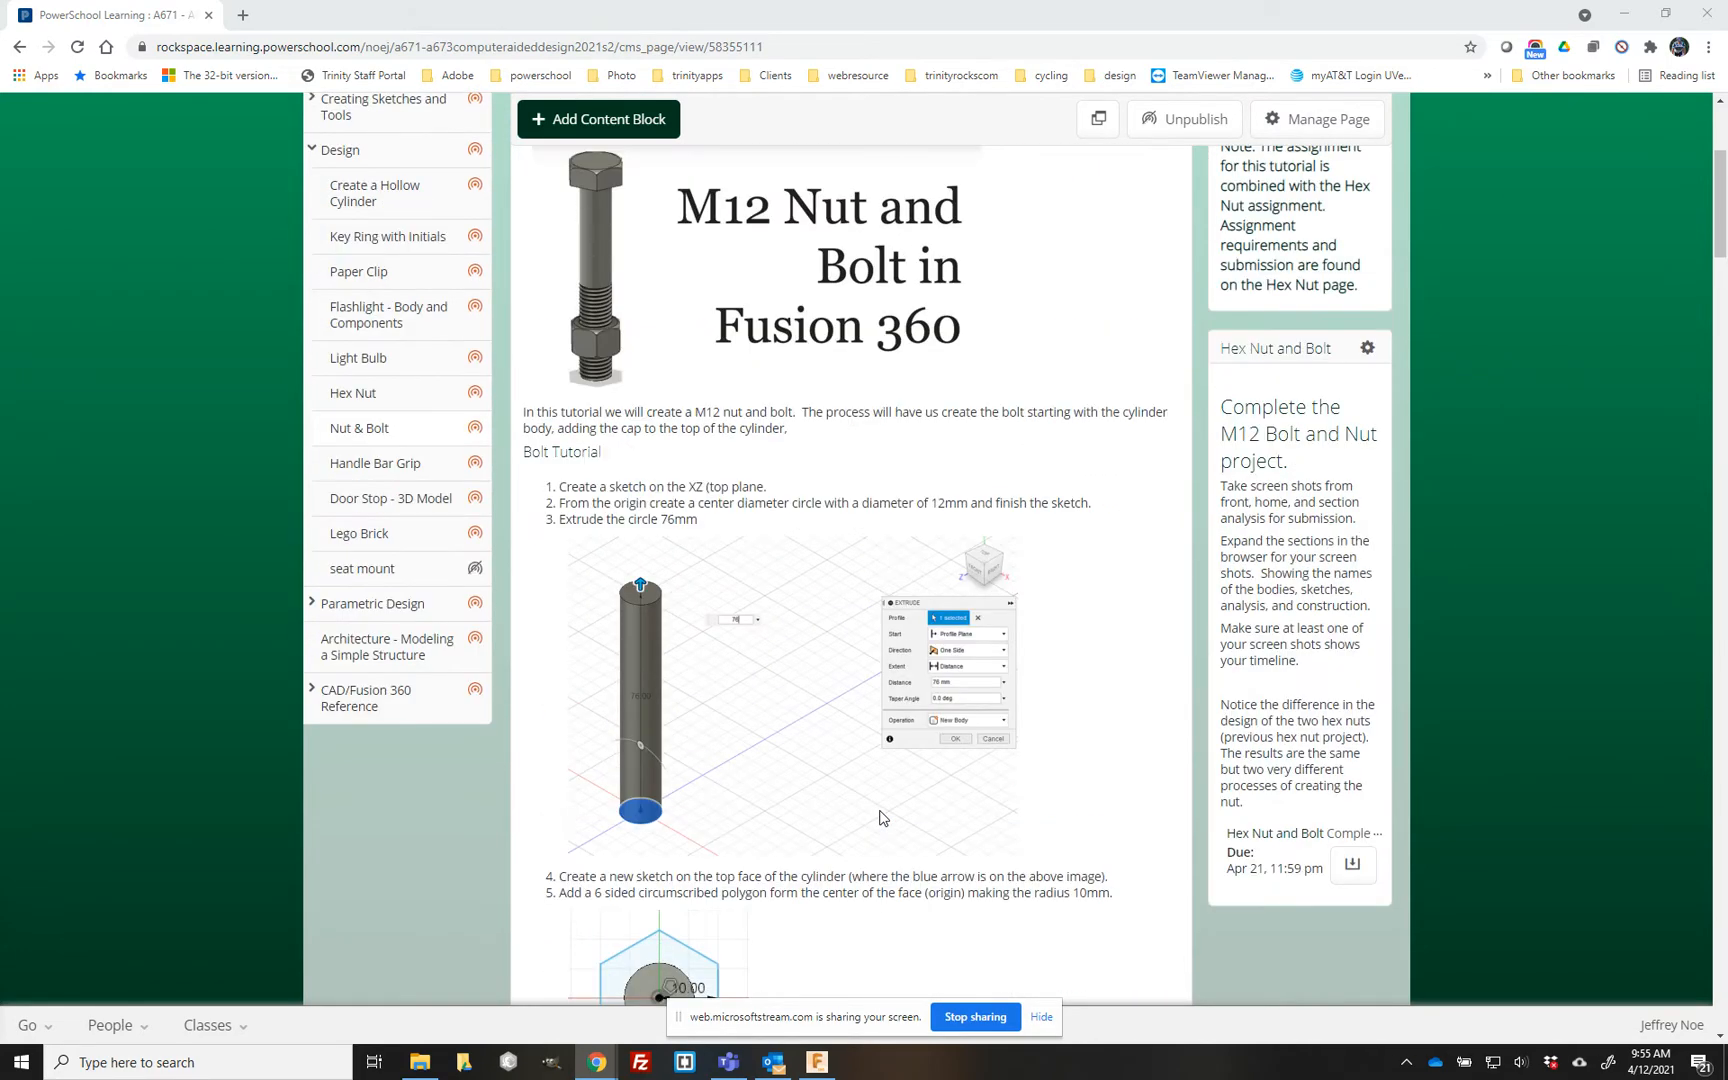
scroll(881, 818, "up", 1)
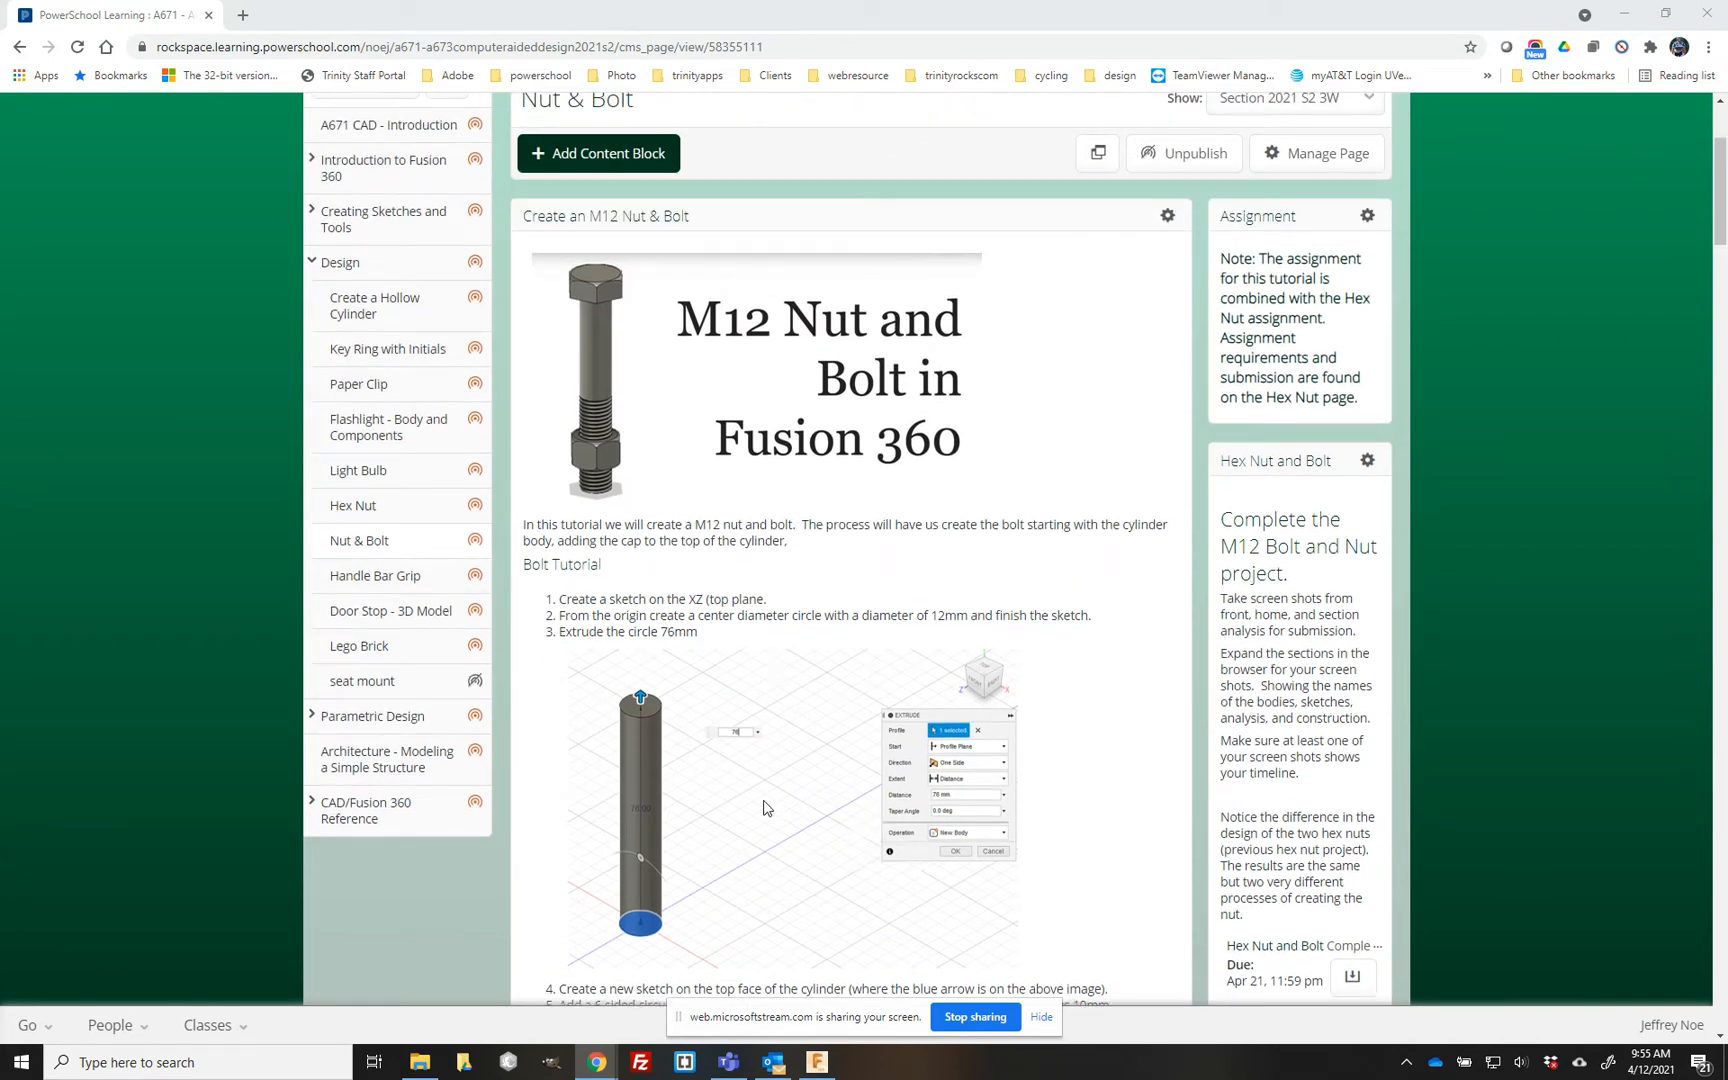
scroll(766, 808, "down", 3)
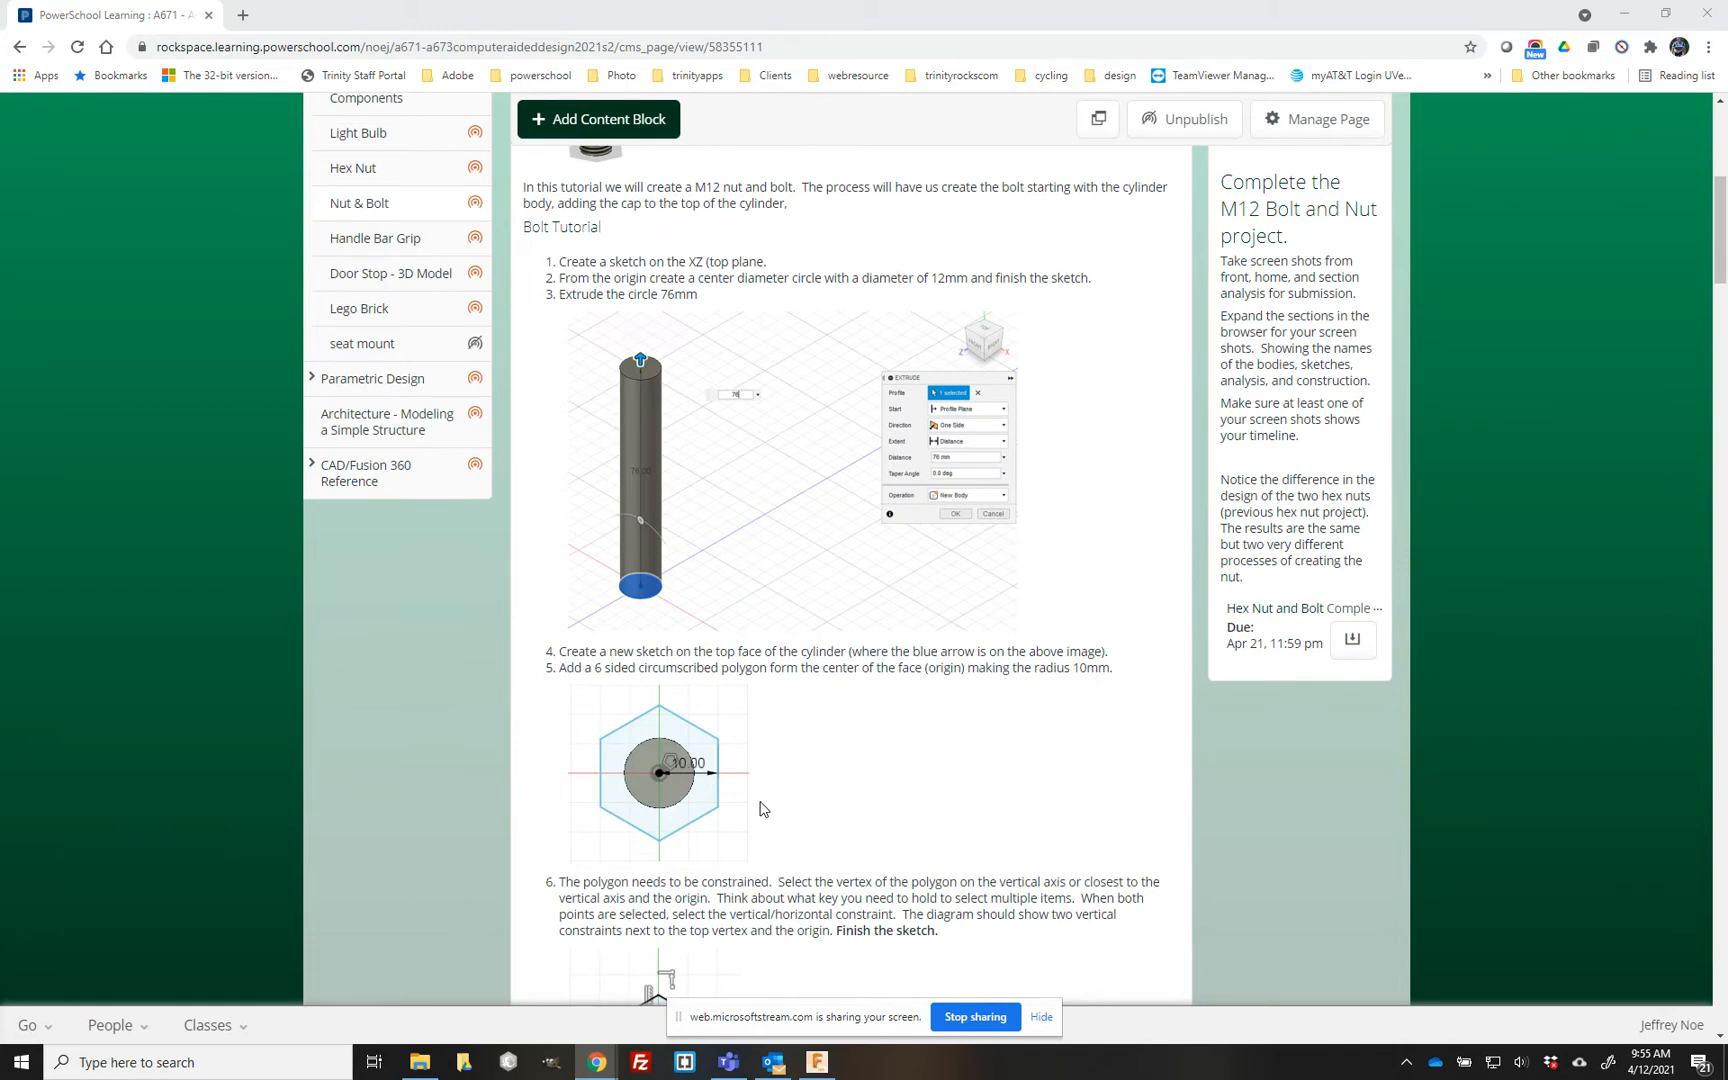
scroll(781, 828, "down", 4)
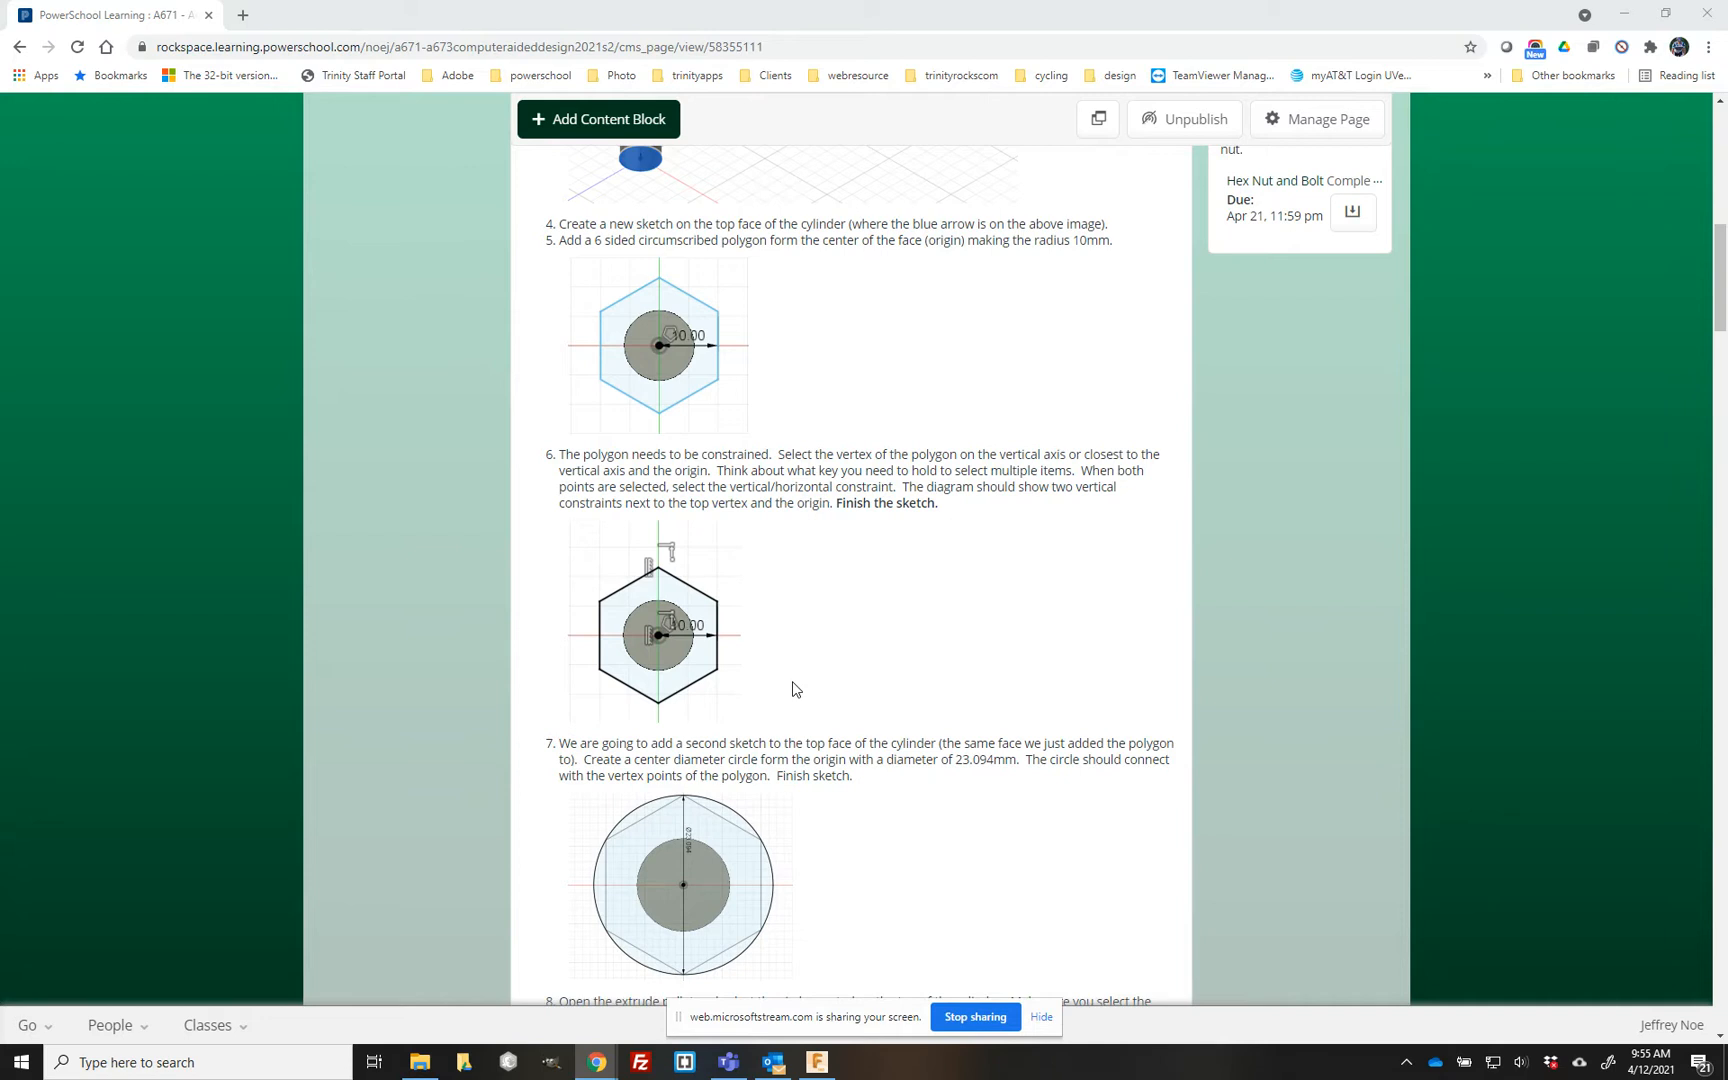
scroll(845, 684, "up", 10)
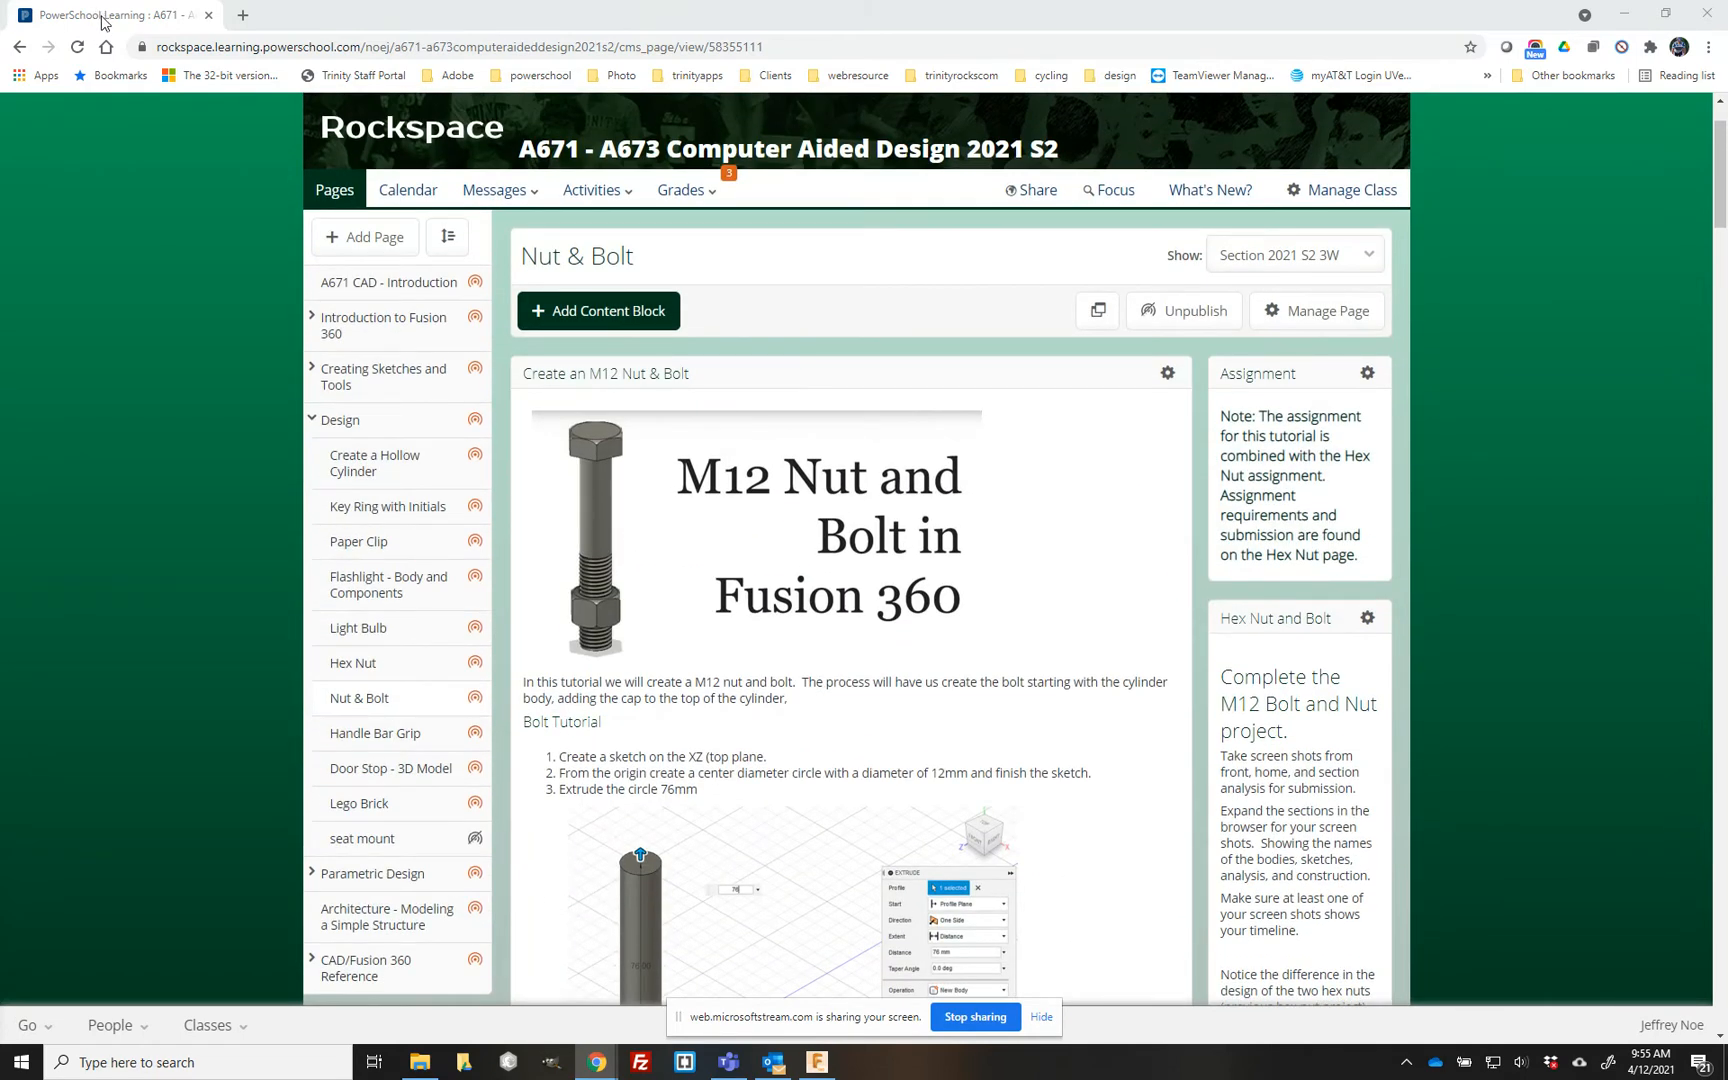
- Switch to Fusion 360, look over the finished bolt model and create a new empty design
key("alt+Tab")
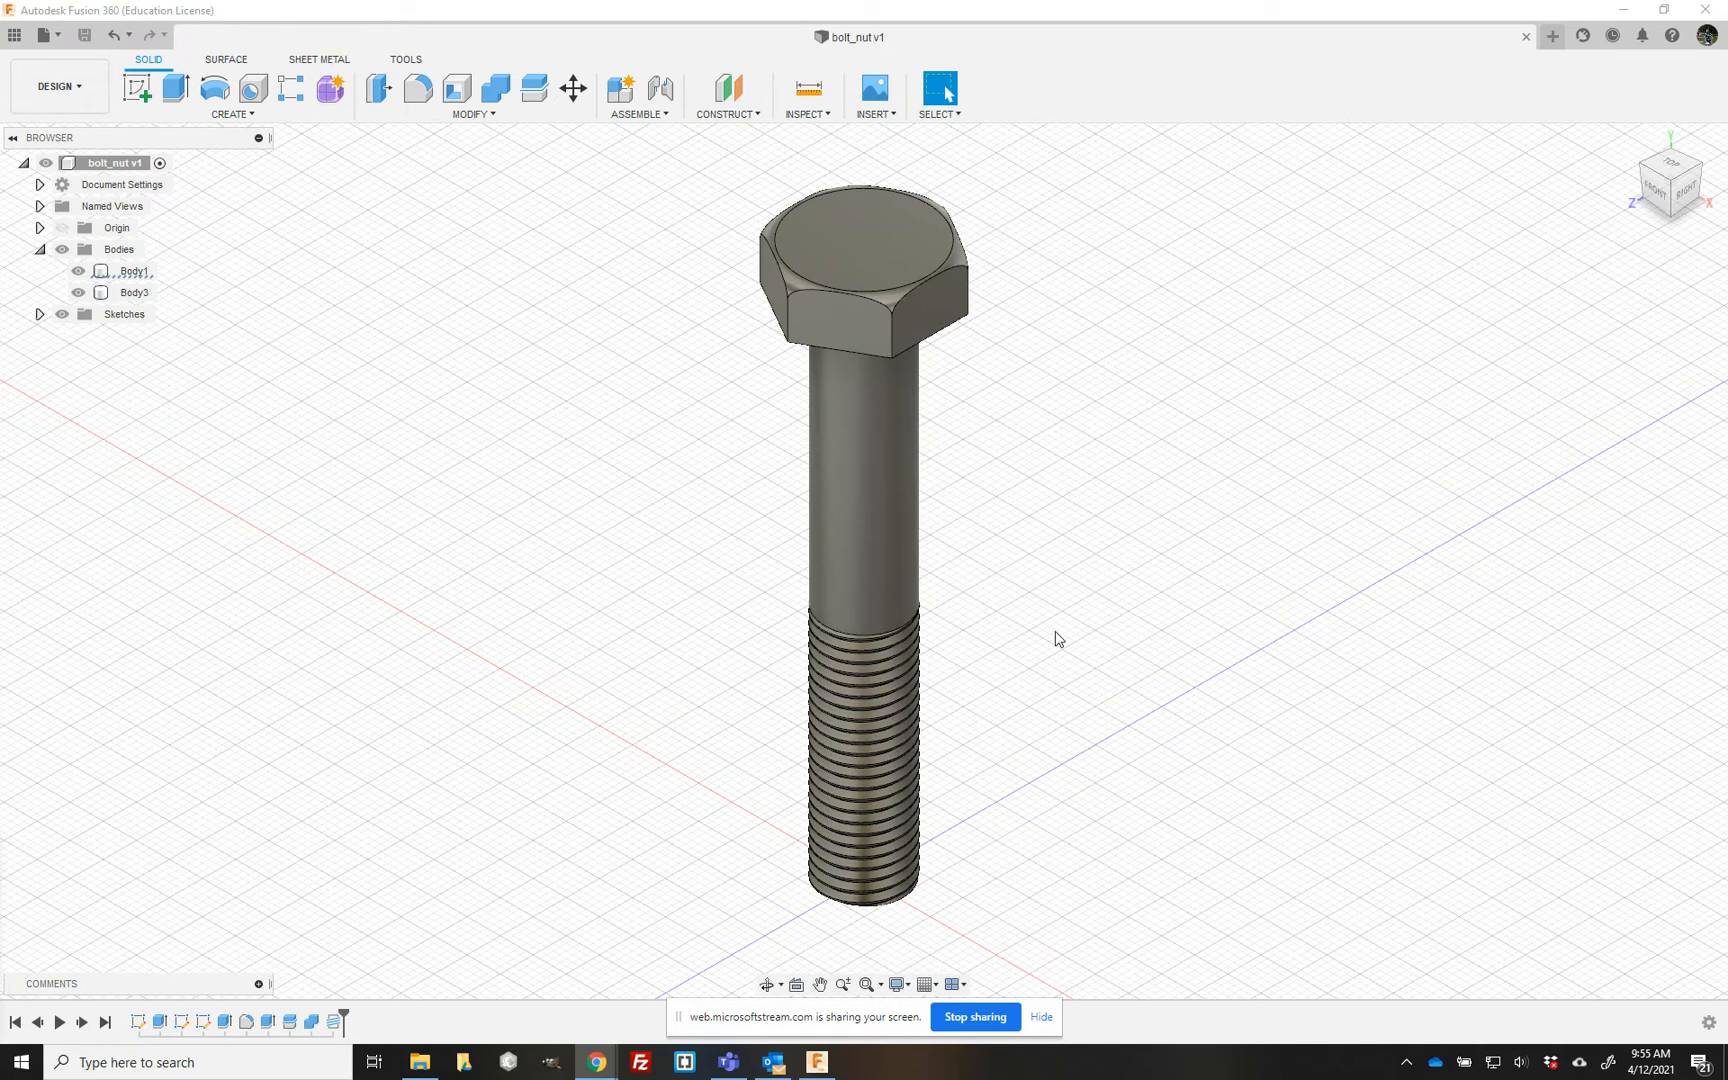
scroll(1060, 636, "down", 1)
scroll(1060, 636, "down", 1)
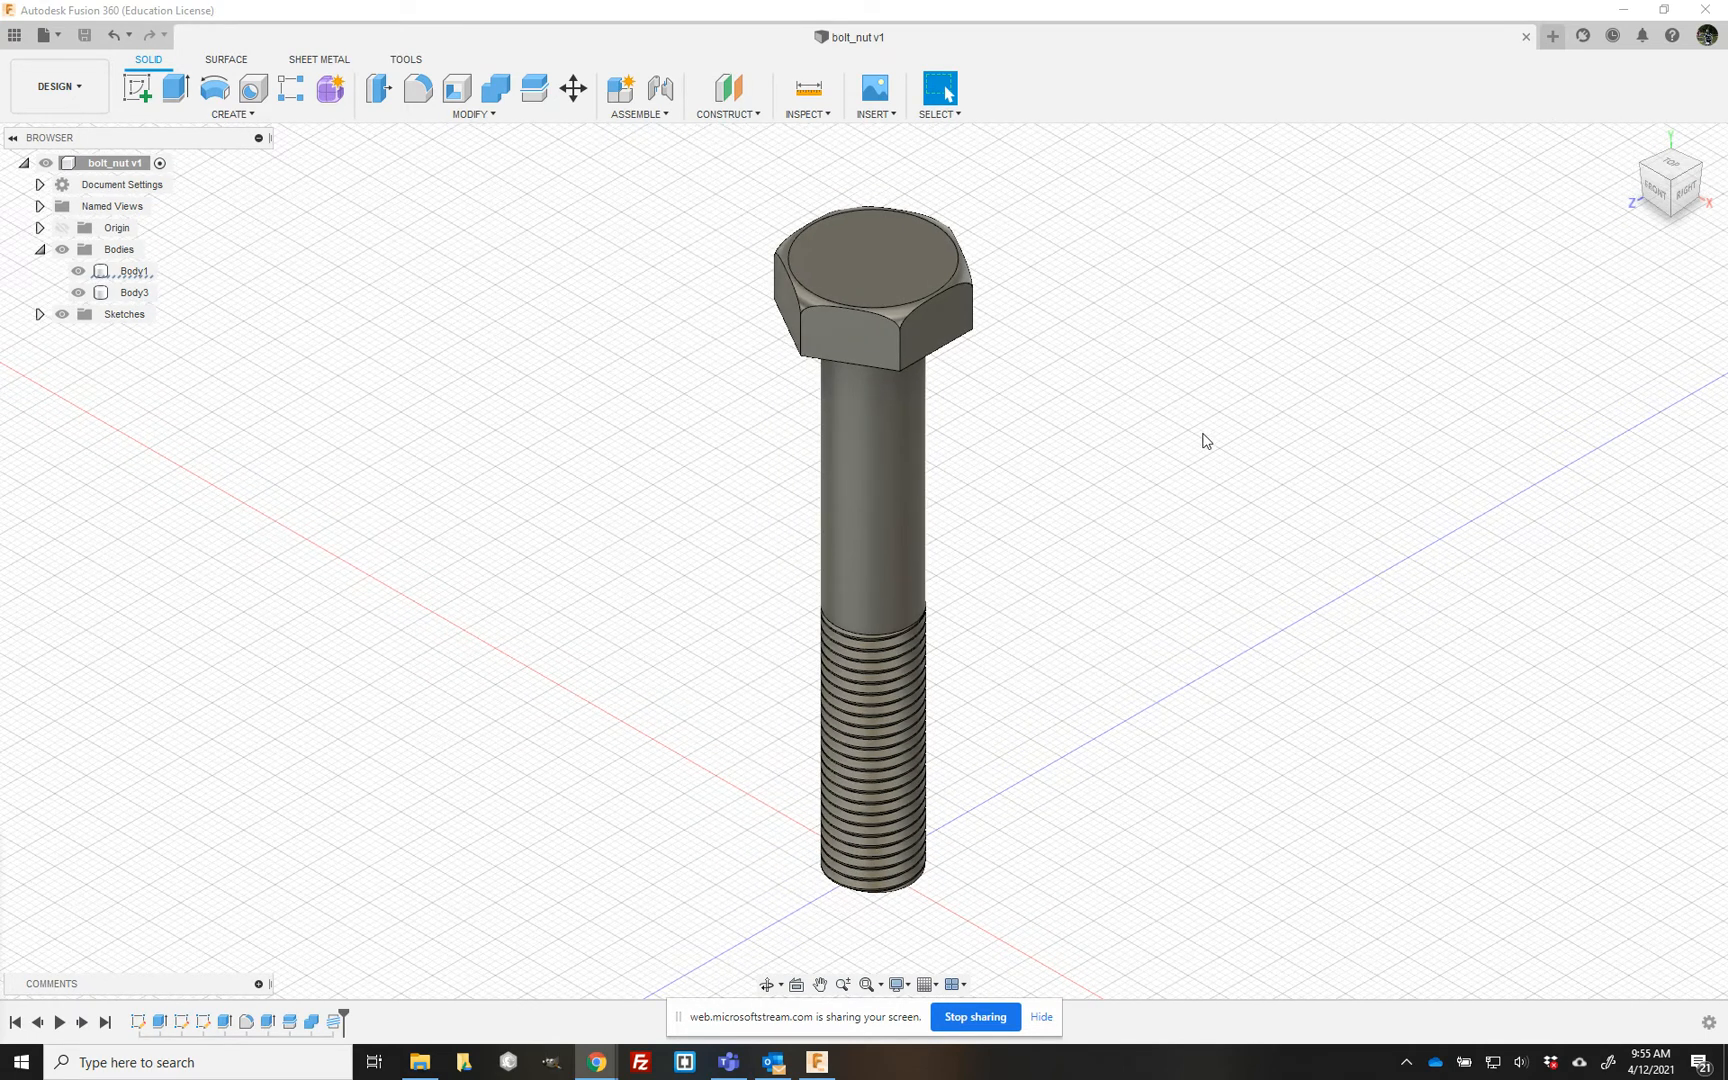
left_click(1552, 36)
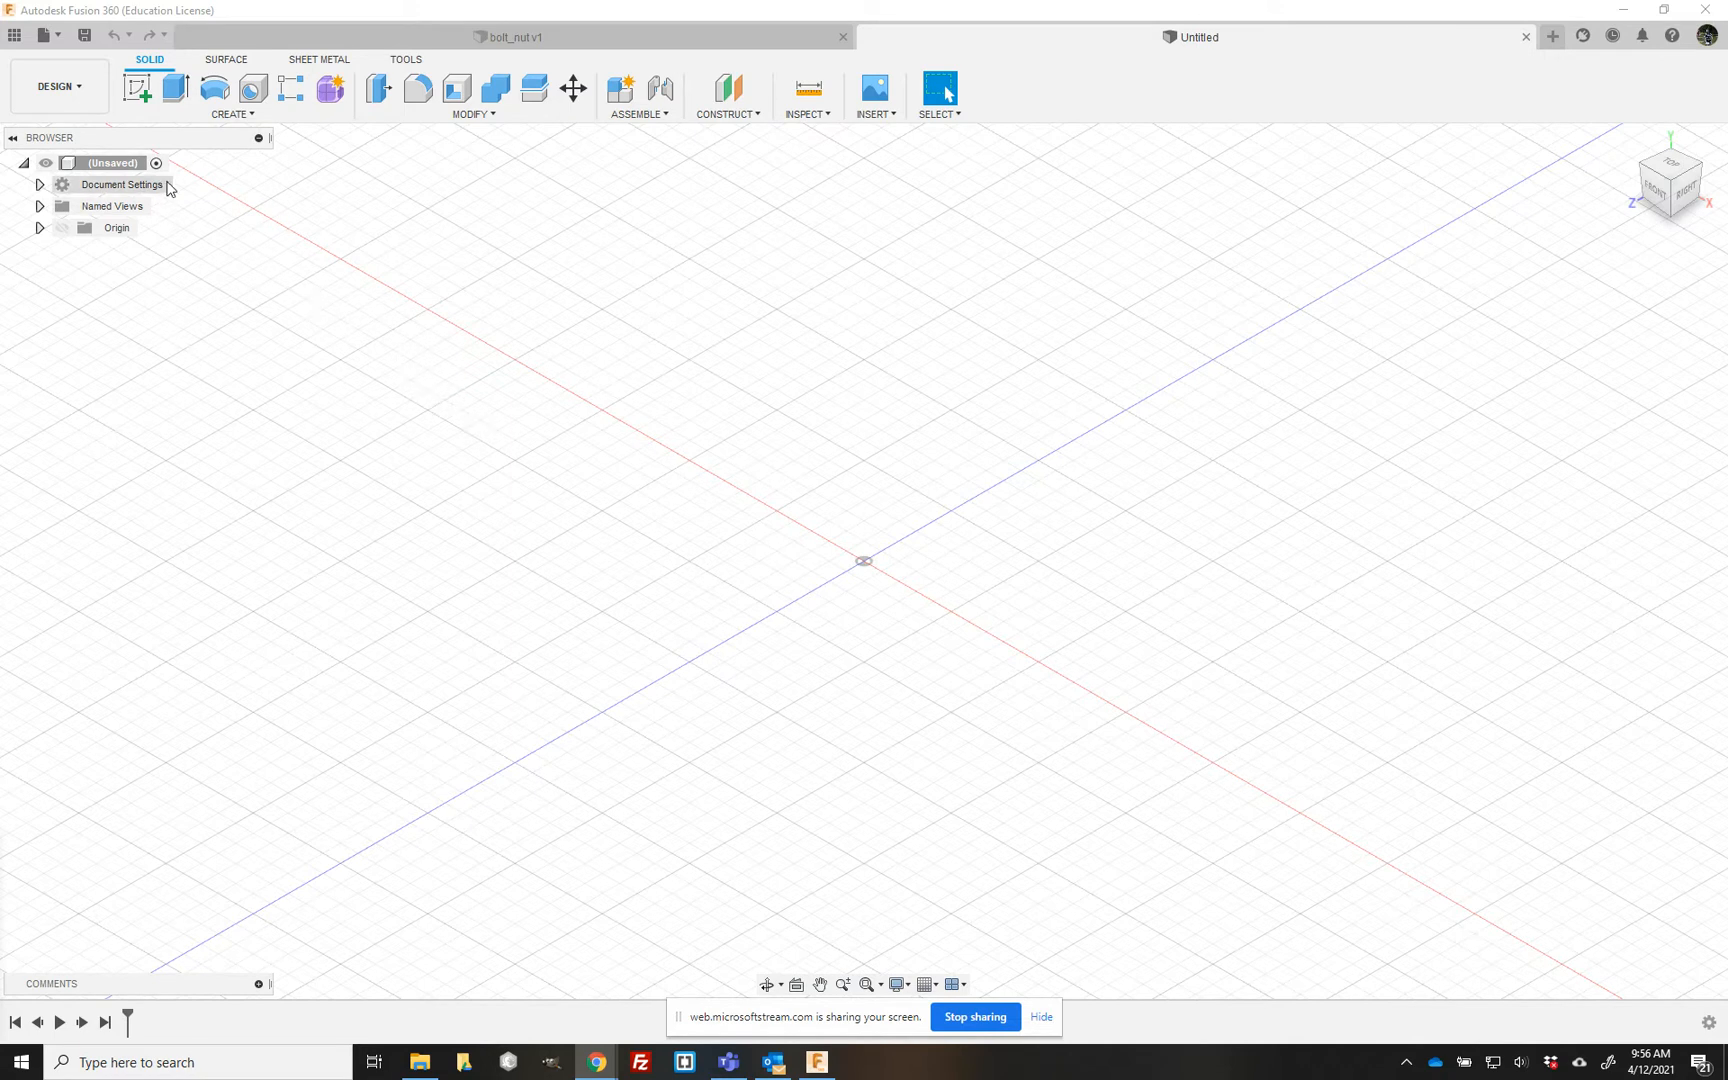
- Create a sketch on the XZ (top) plane with a 12 mm center diameter circle at the origin
left_click(142, 89)
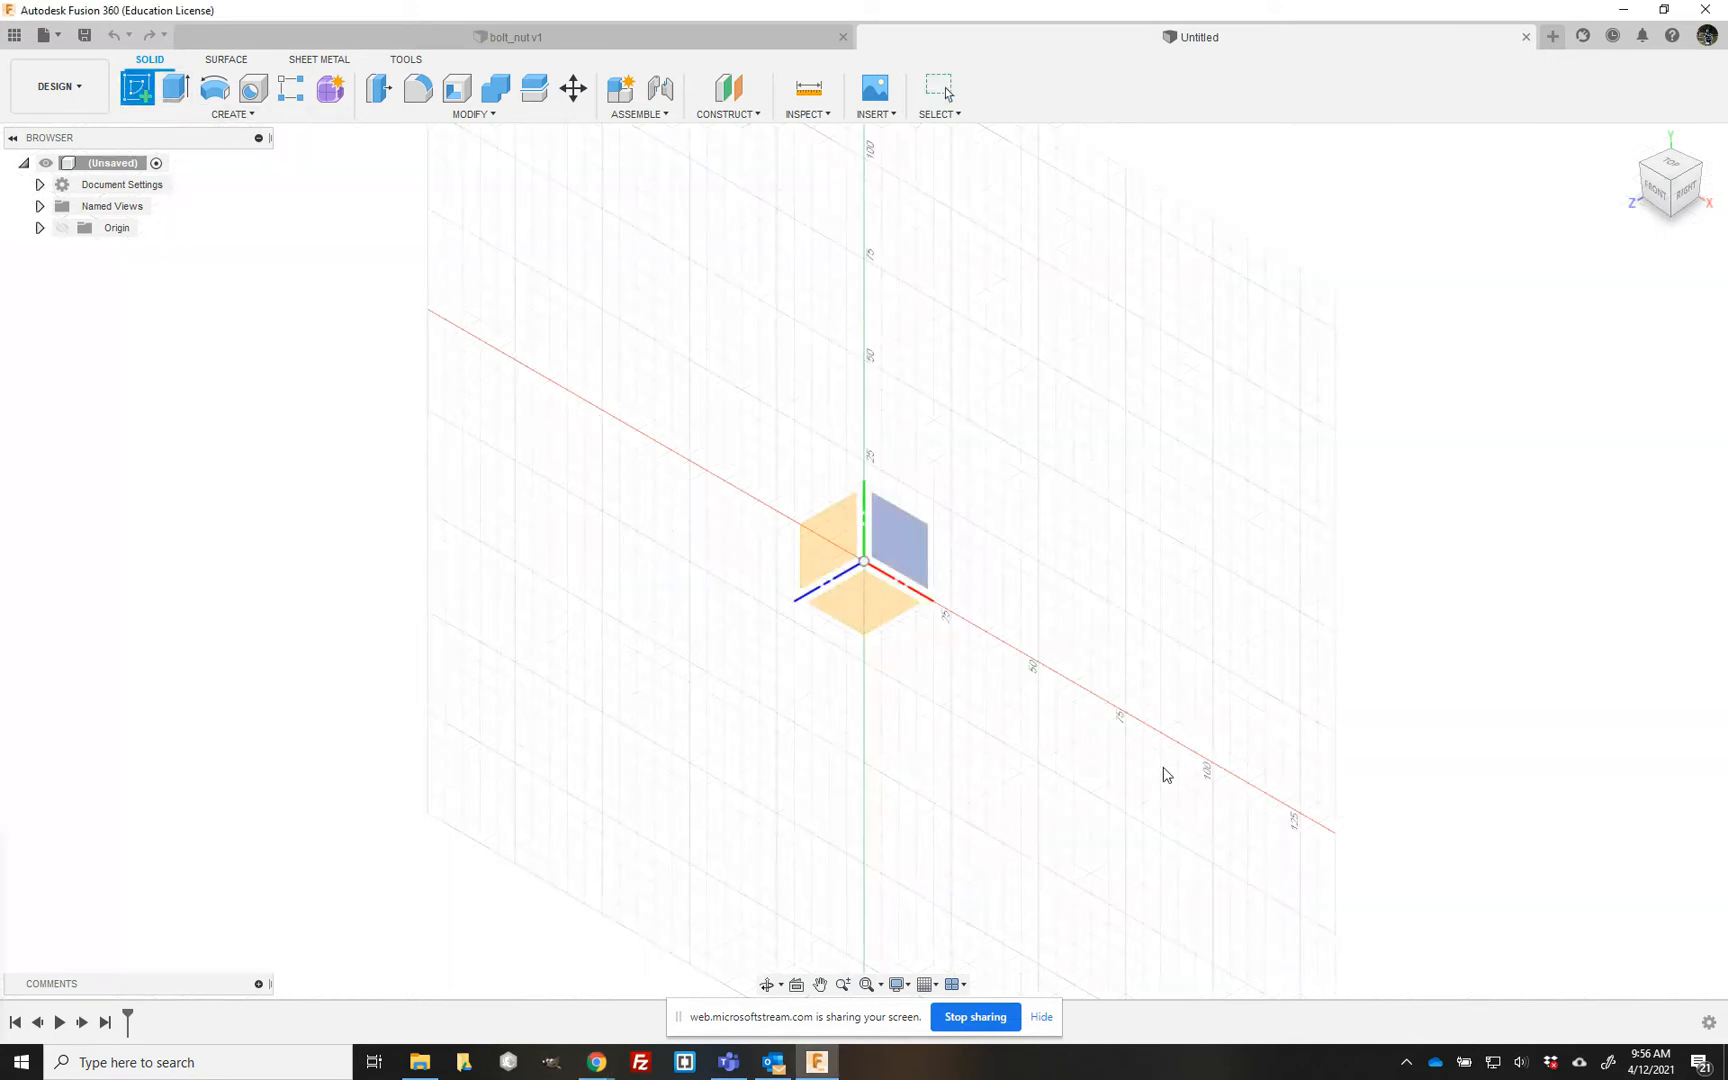
left_click(874, 625)
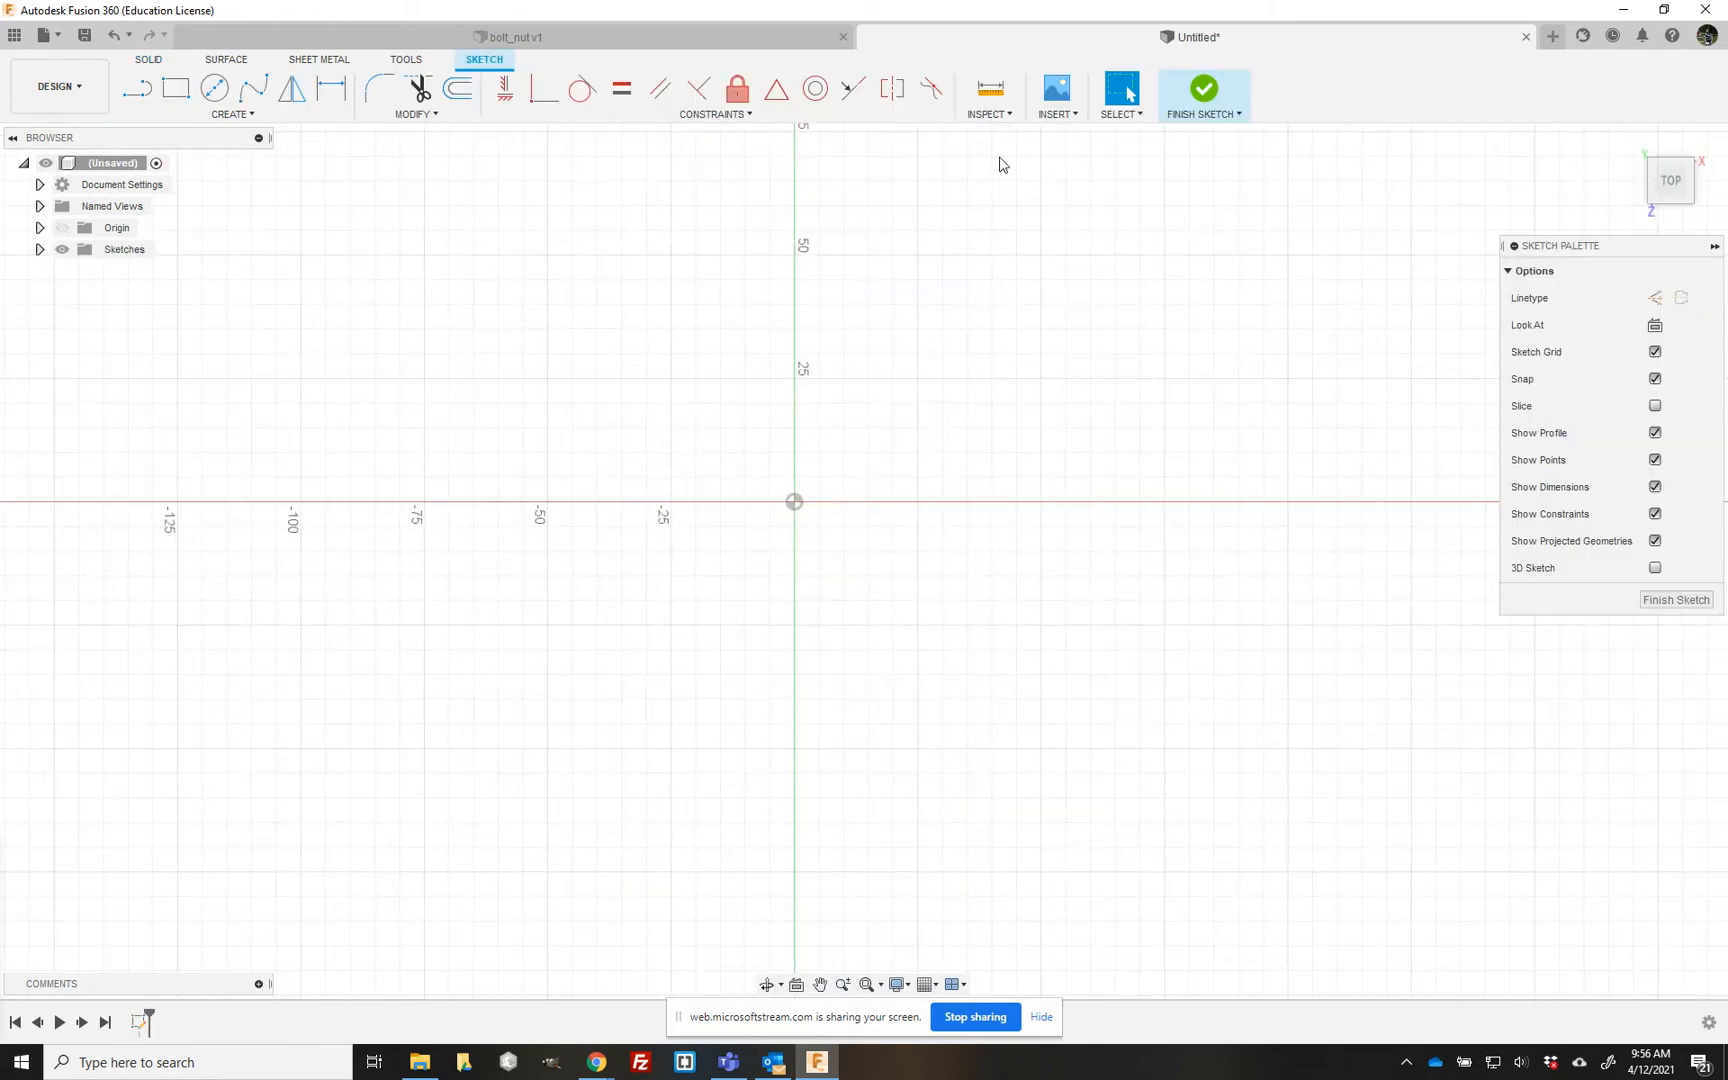
left_click(214, 90)
left_click(793, 501)
type("12")
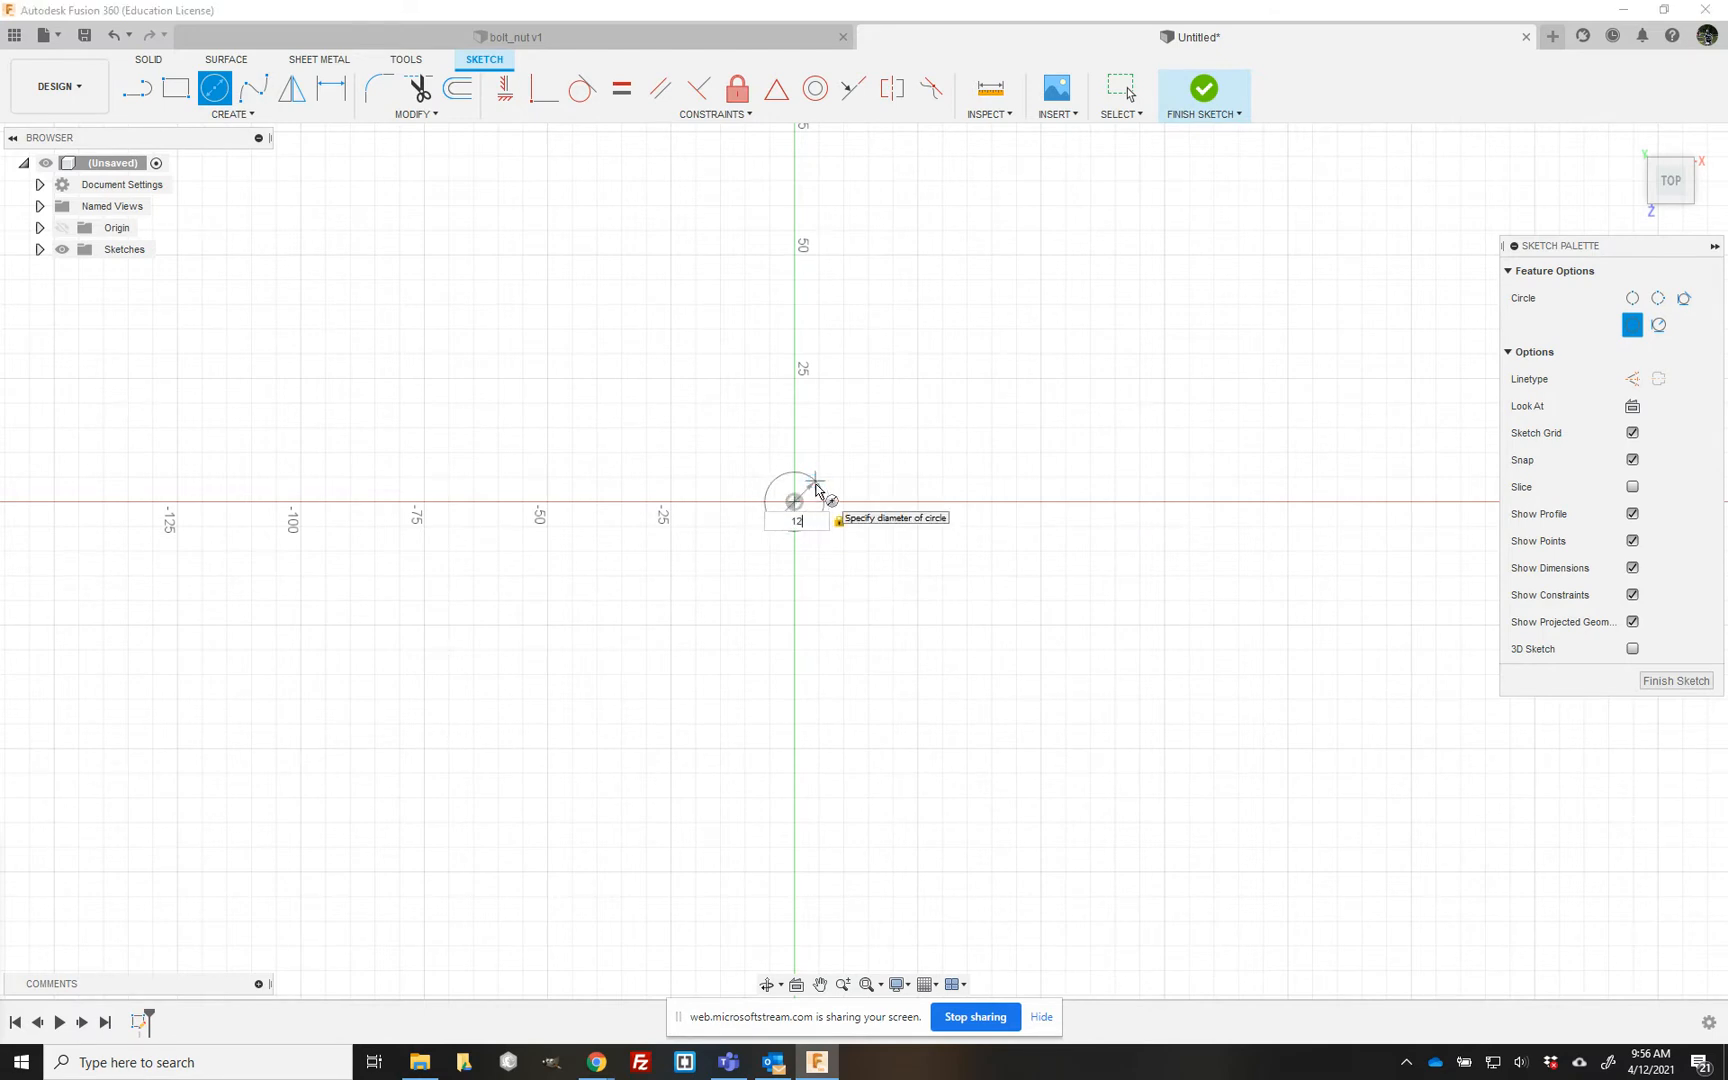
key("Return")
key("Escape")
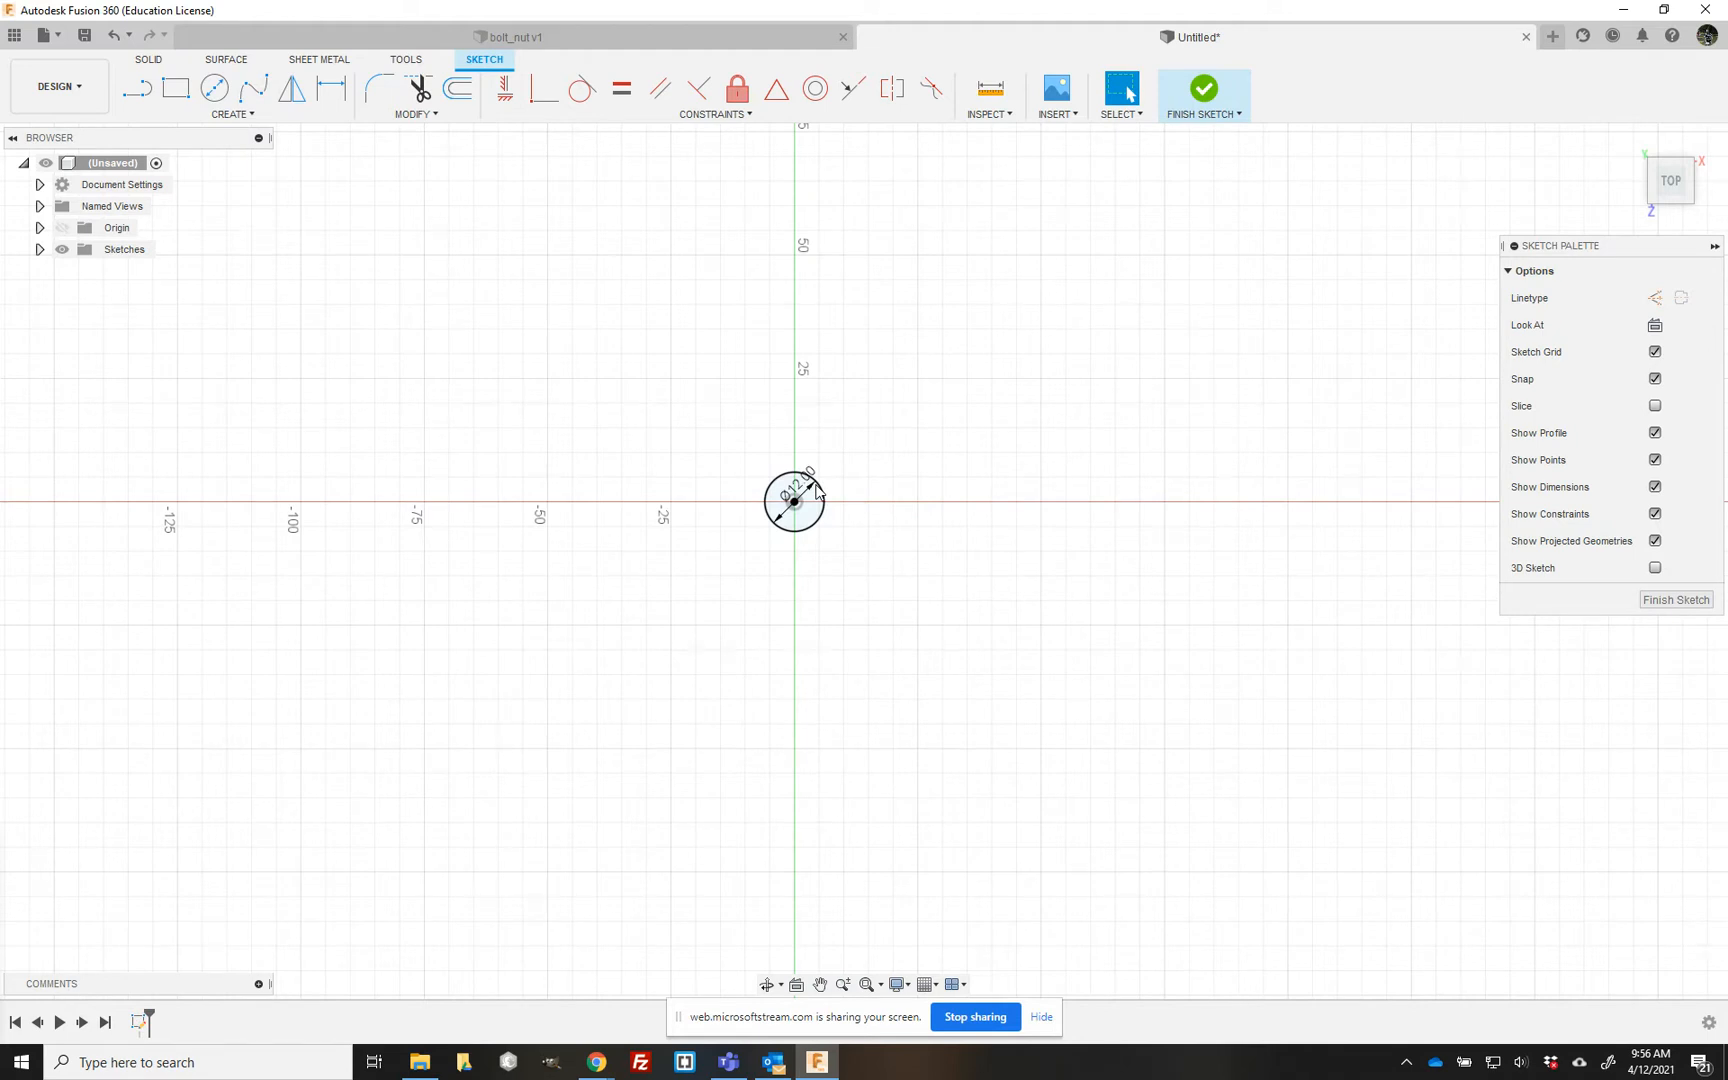
- Extrude the circle 76 mm as a new body to form the bolt shaft
key("e")
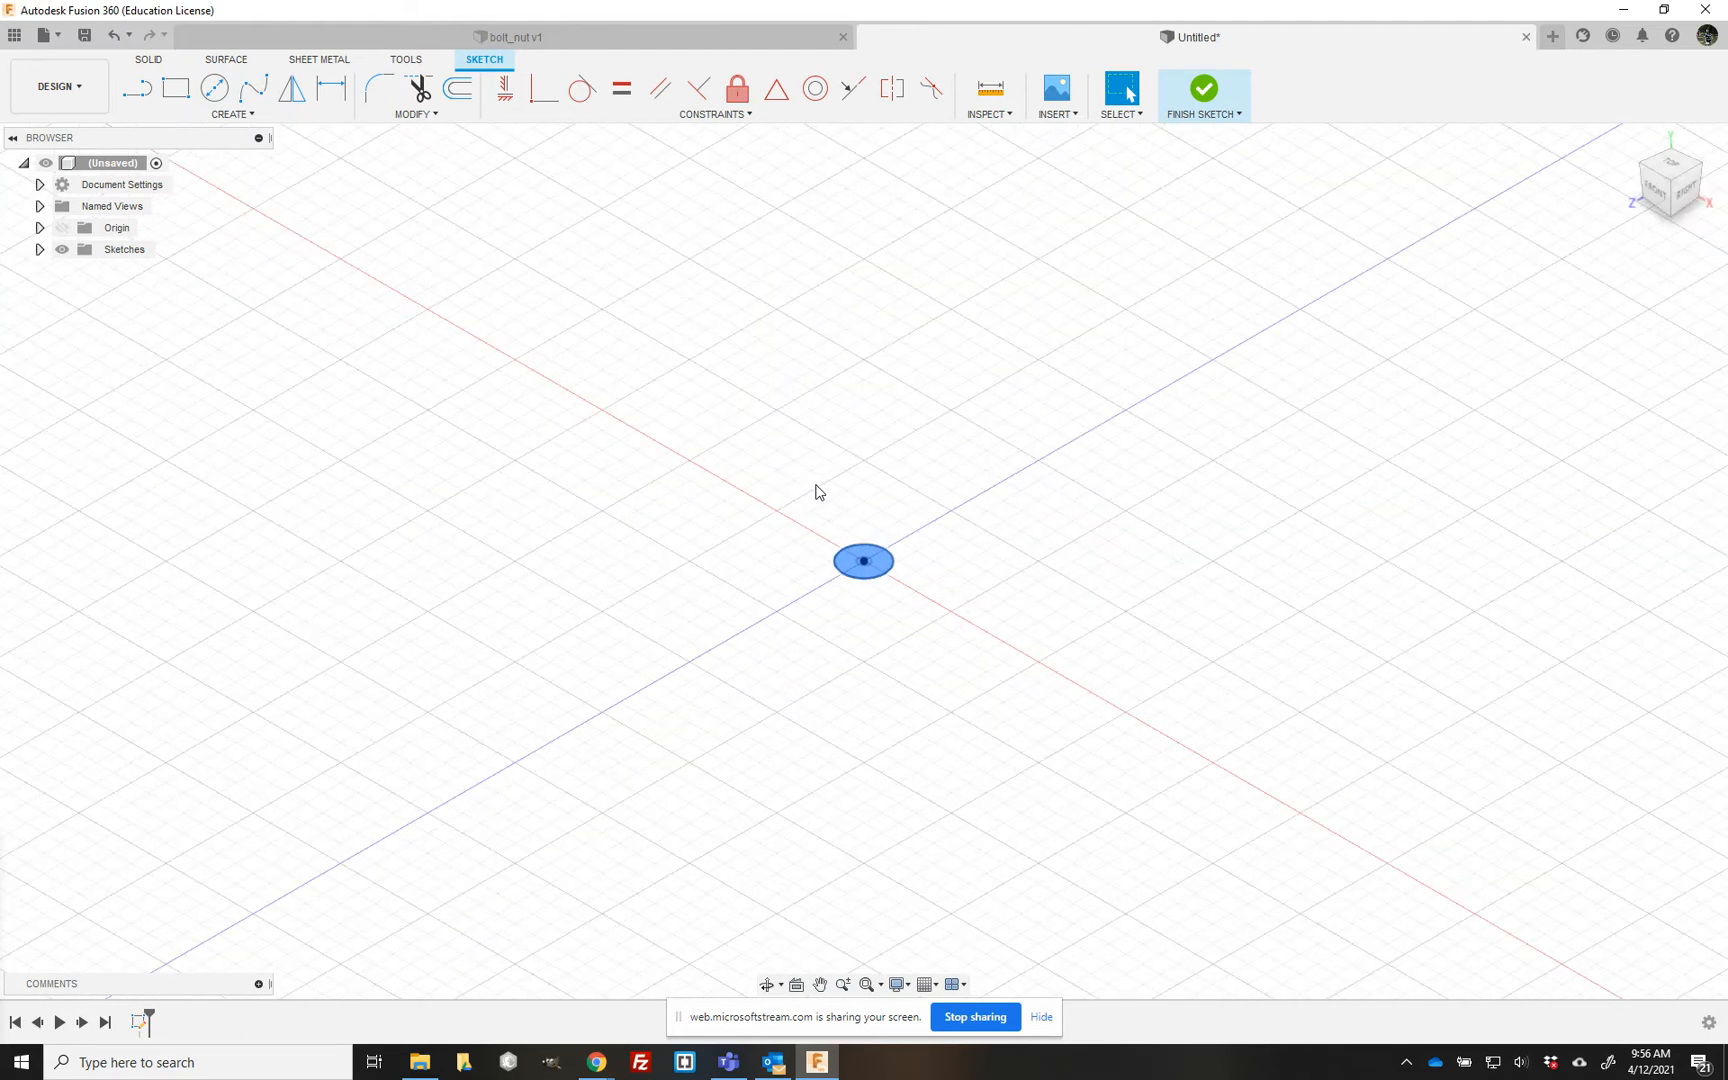
type("76")
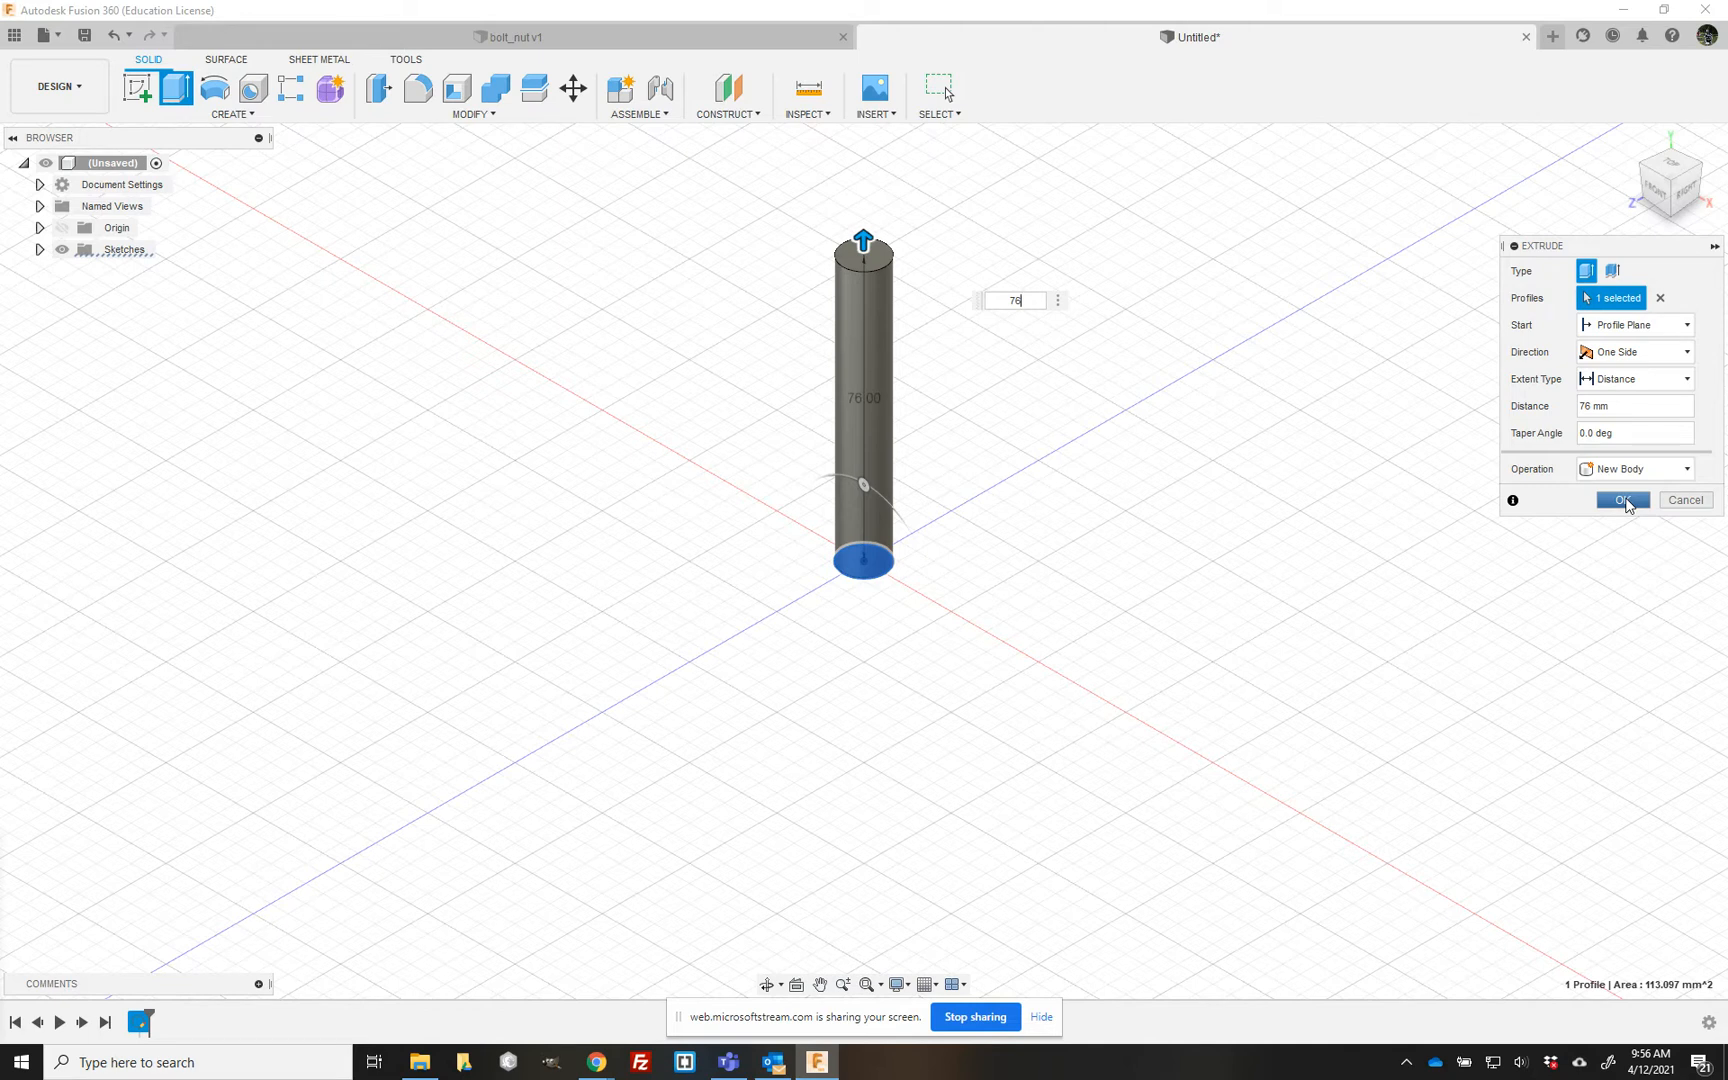
left_click(1623, 500)
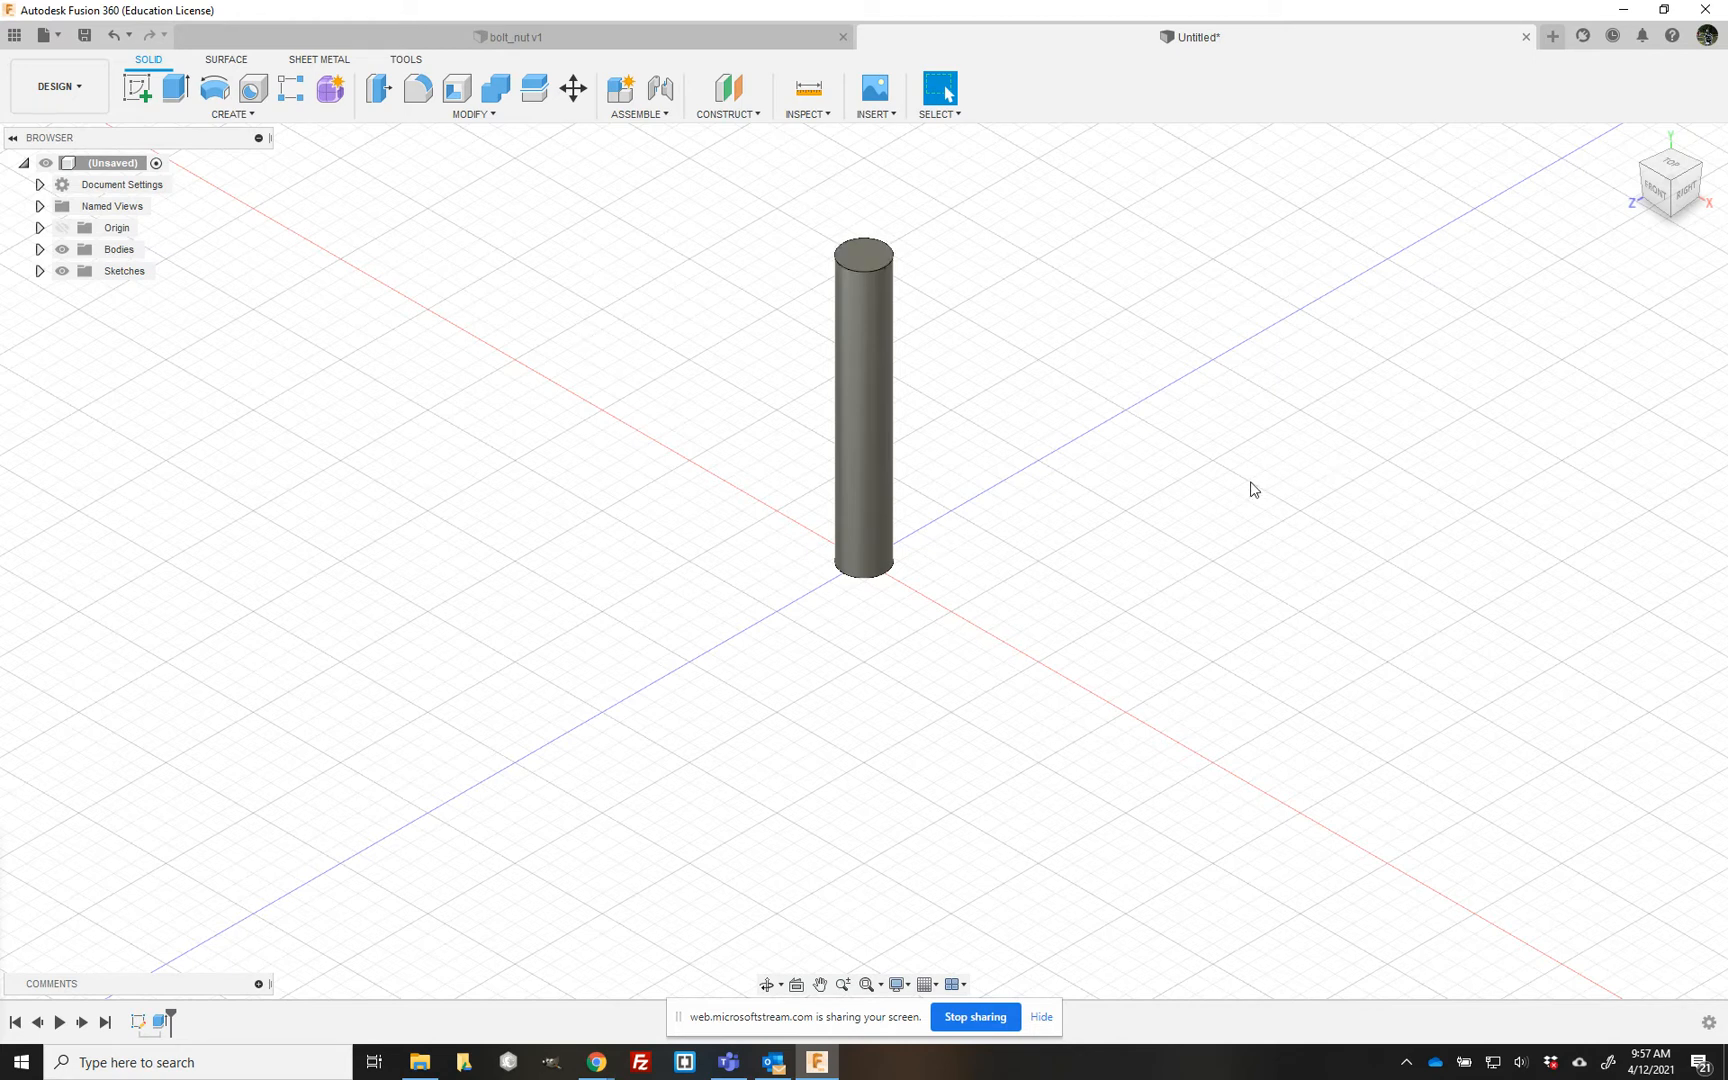
- Create a sketch on the shaft's top face with a six-sided circumscribed polygon centred on the origin, 10 mm from centre to flat
left_click(240, 118)
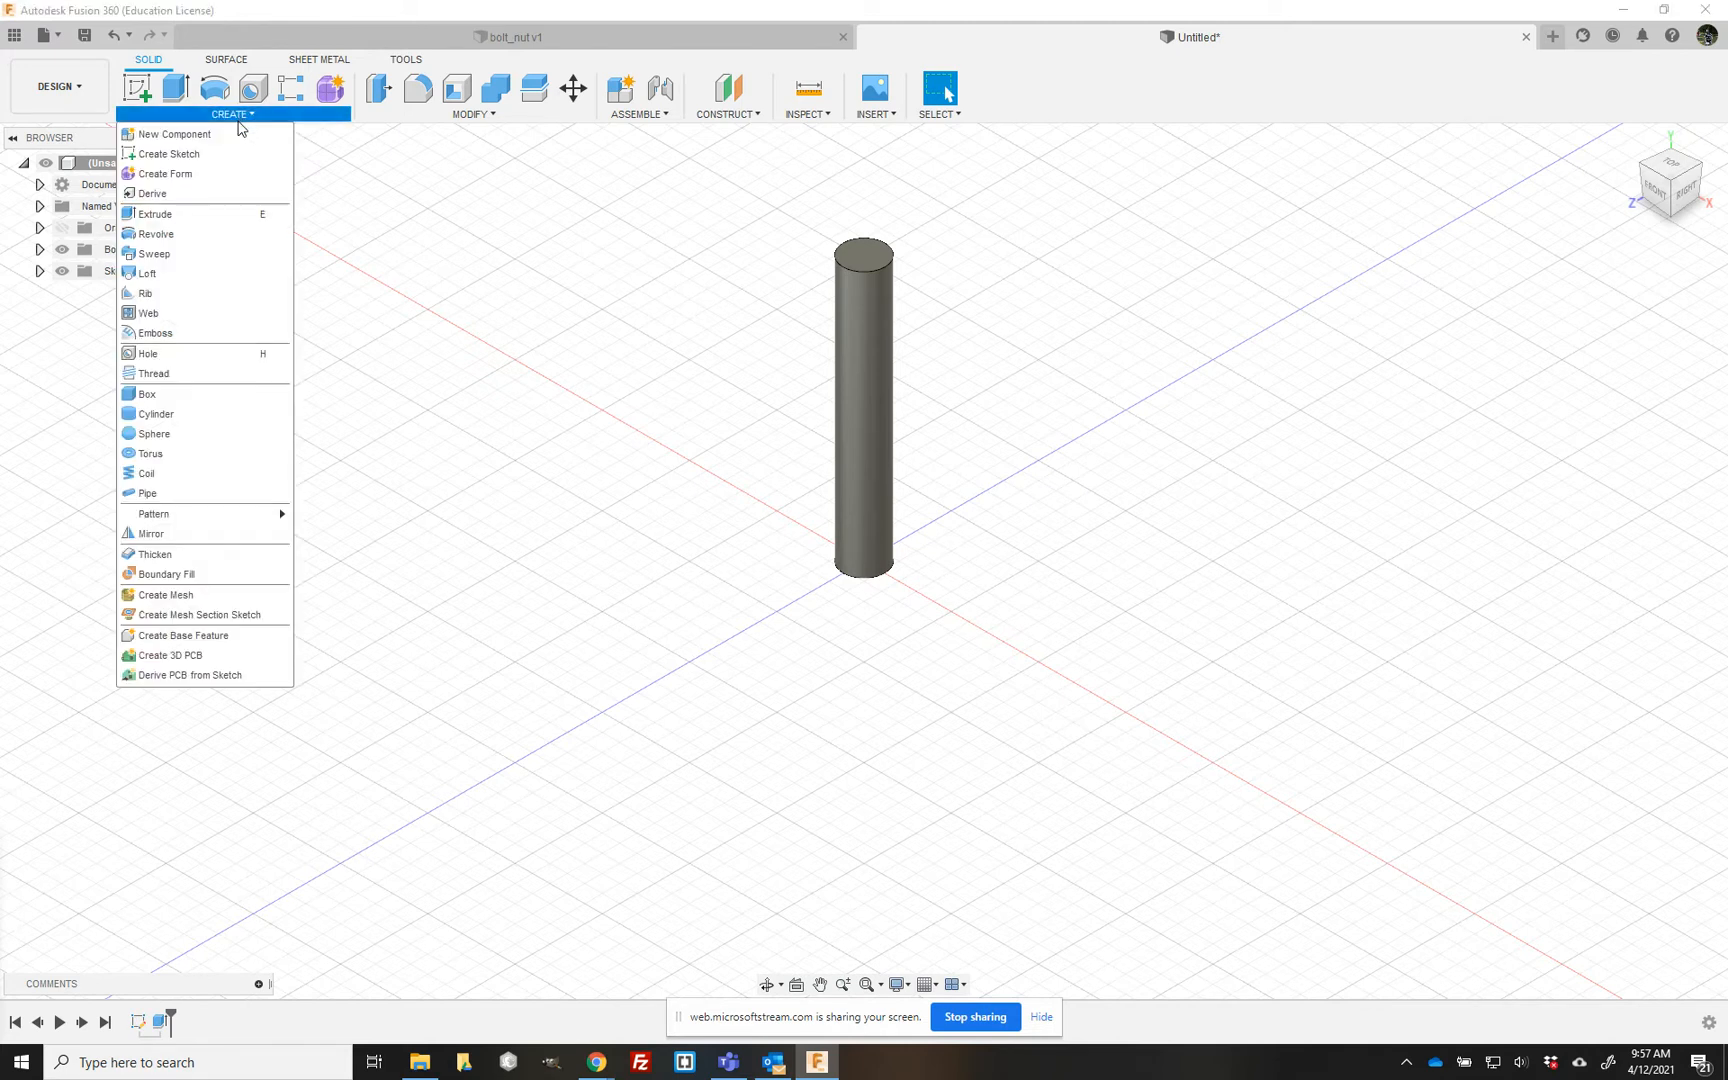
left_click(168, 154)
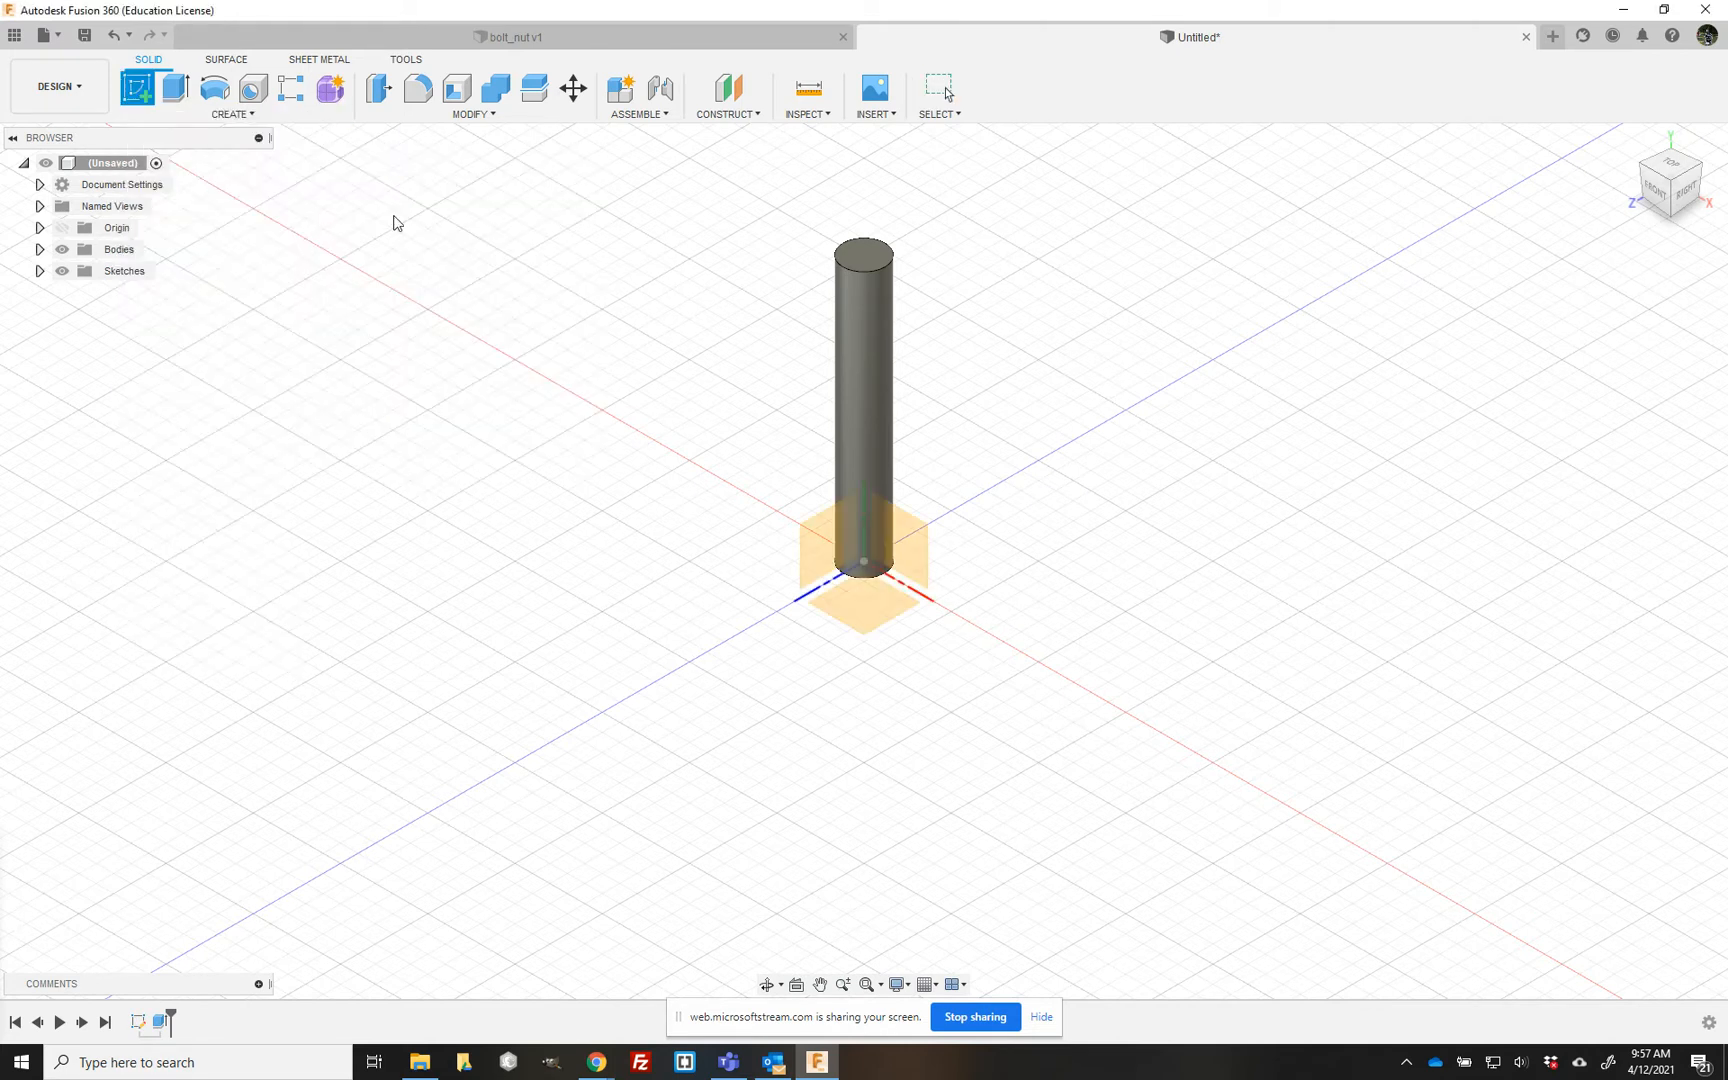
left_click(872, 260)
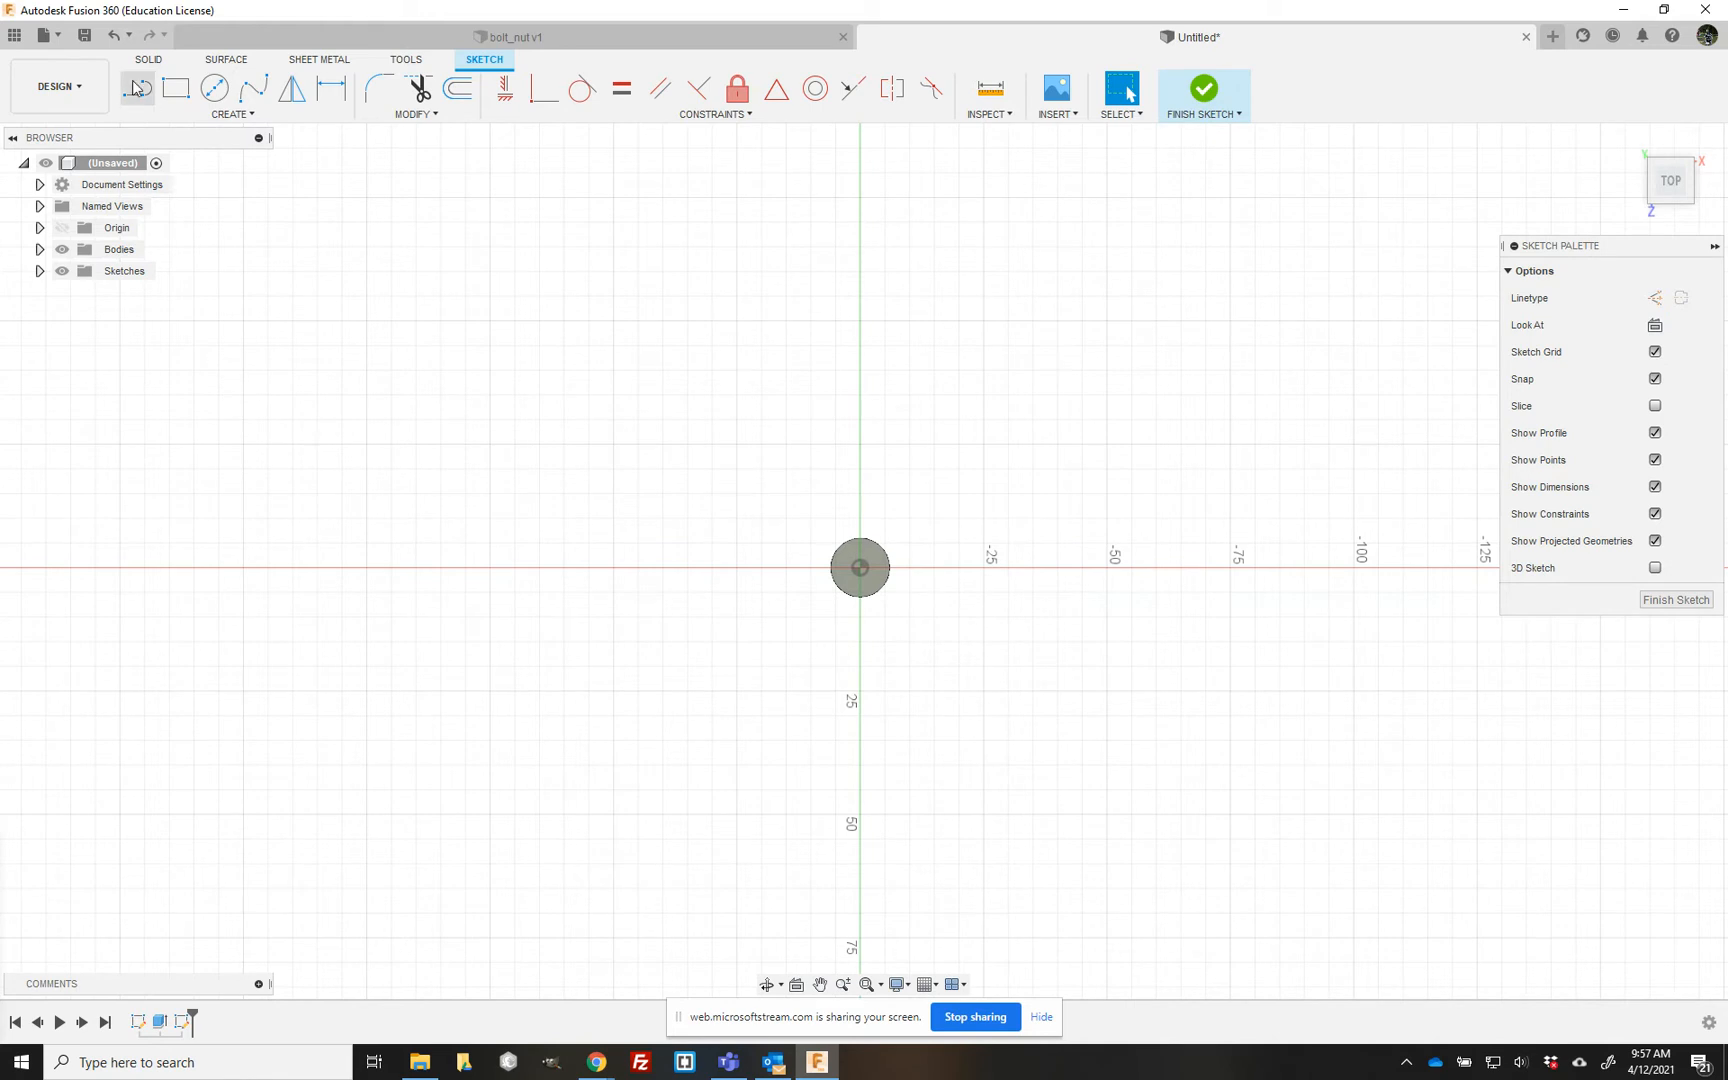
left_click(226, 113)
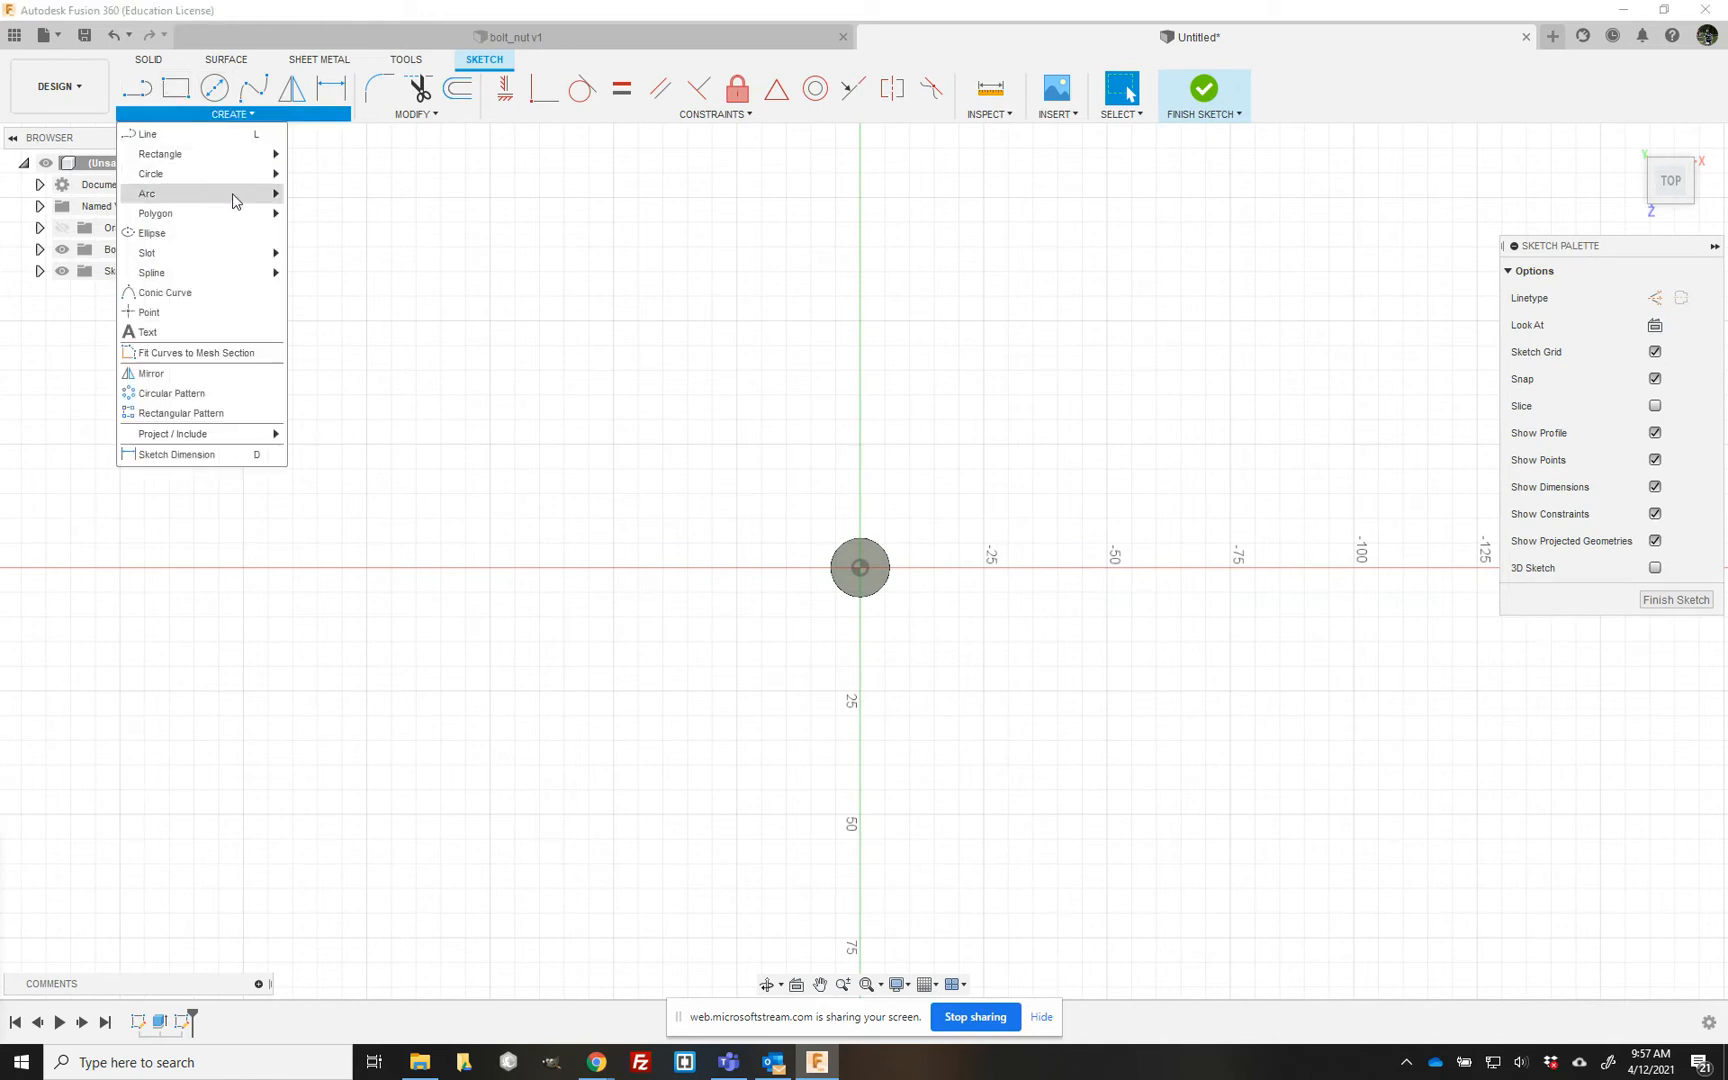
mouse_move(245, 215)
left_click(350, 215)
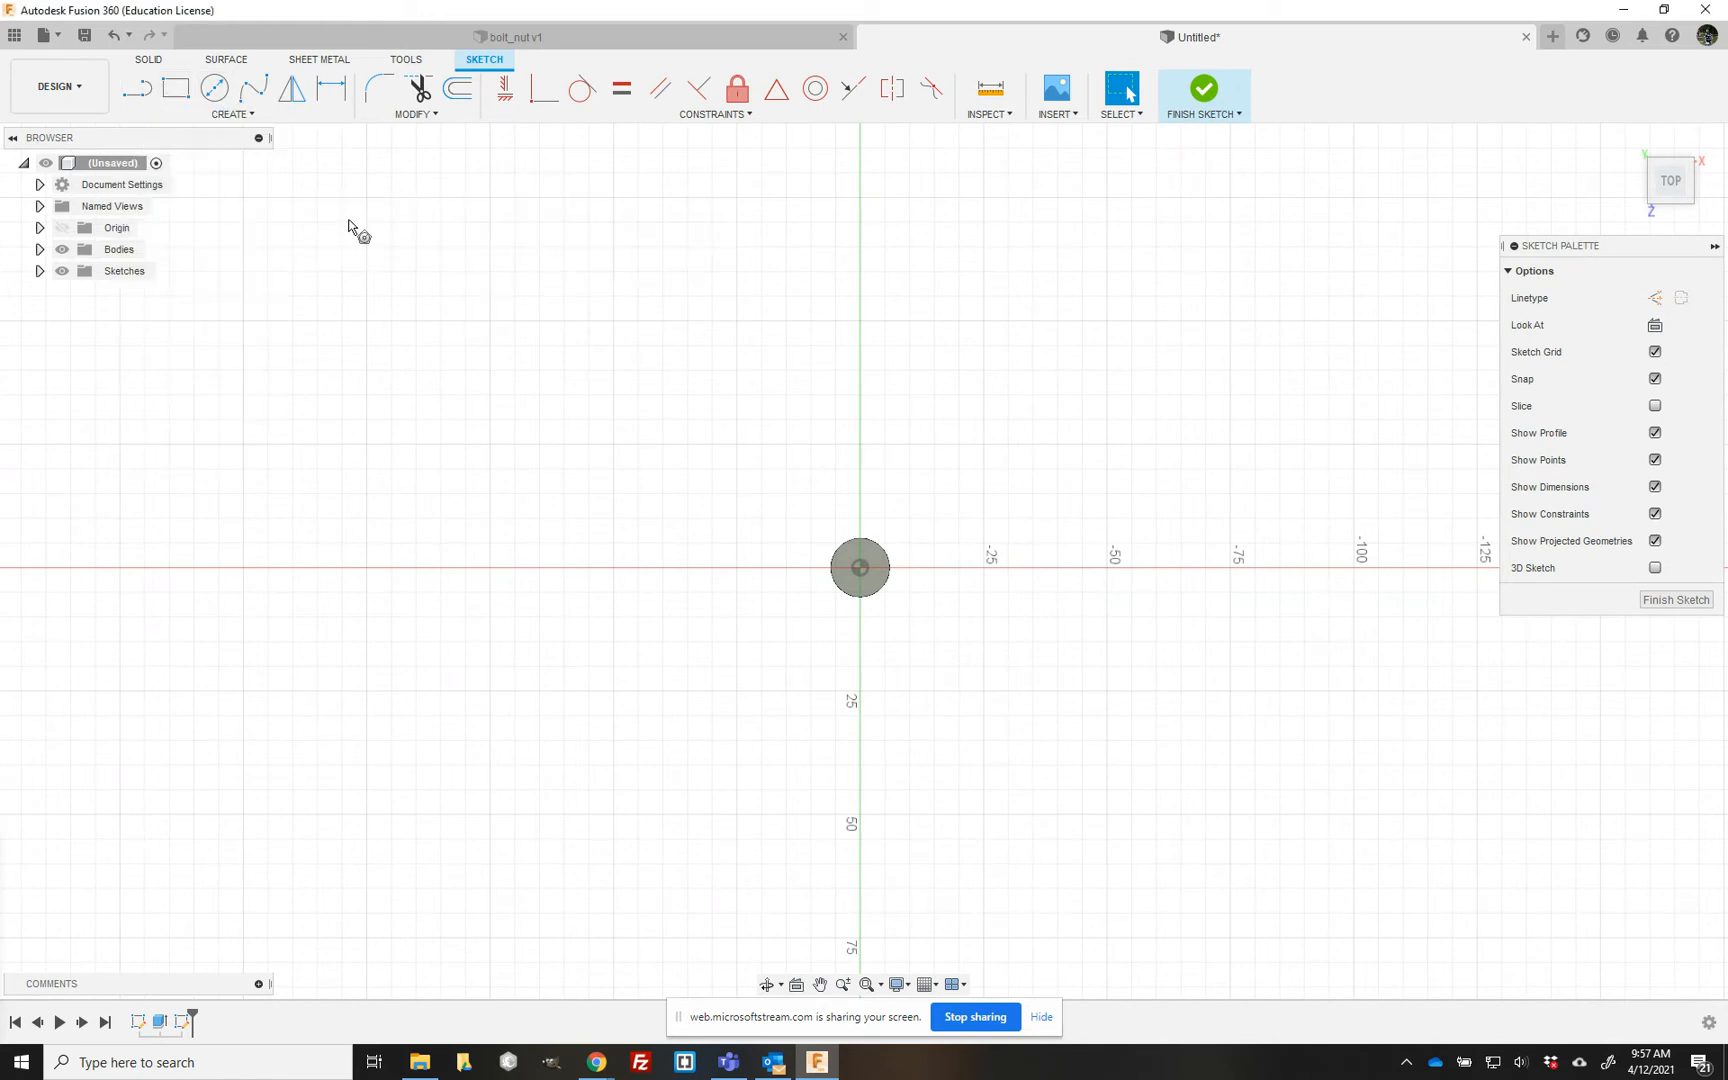
left_click(860, 567)
key("Tab")
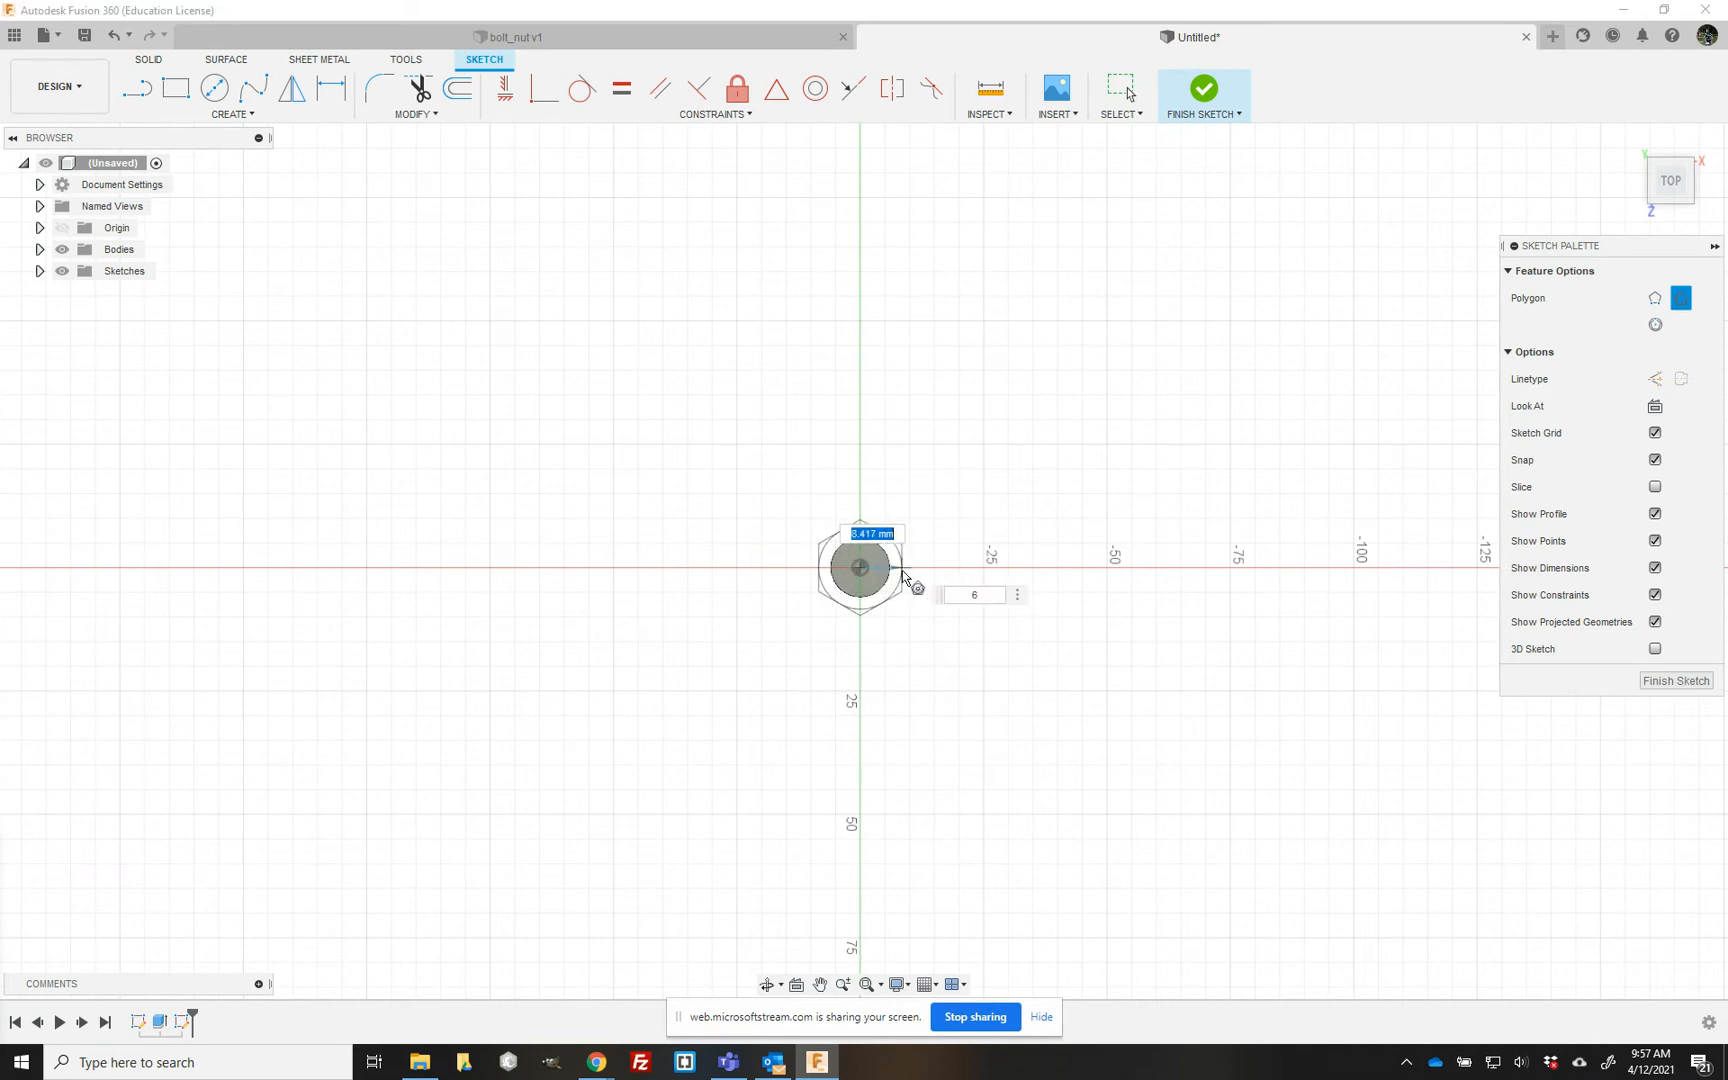
type("10")
key("Tab")
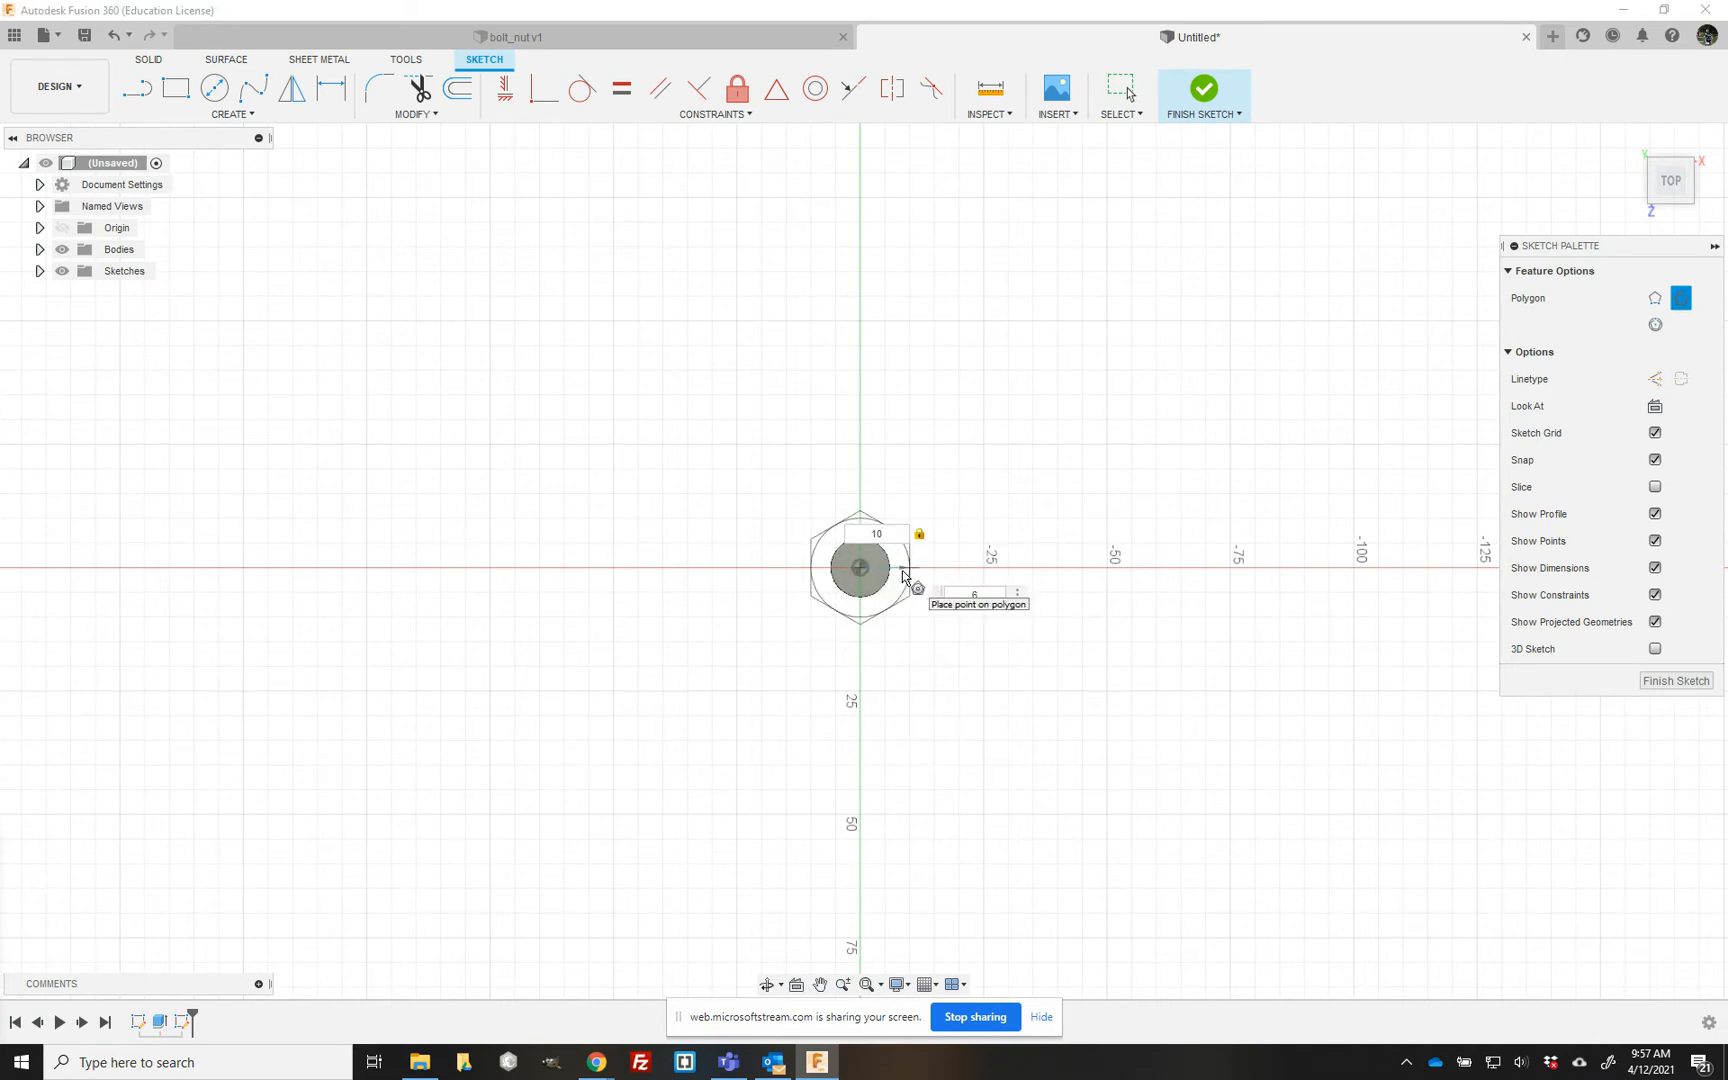
left_click(903, 575)
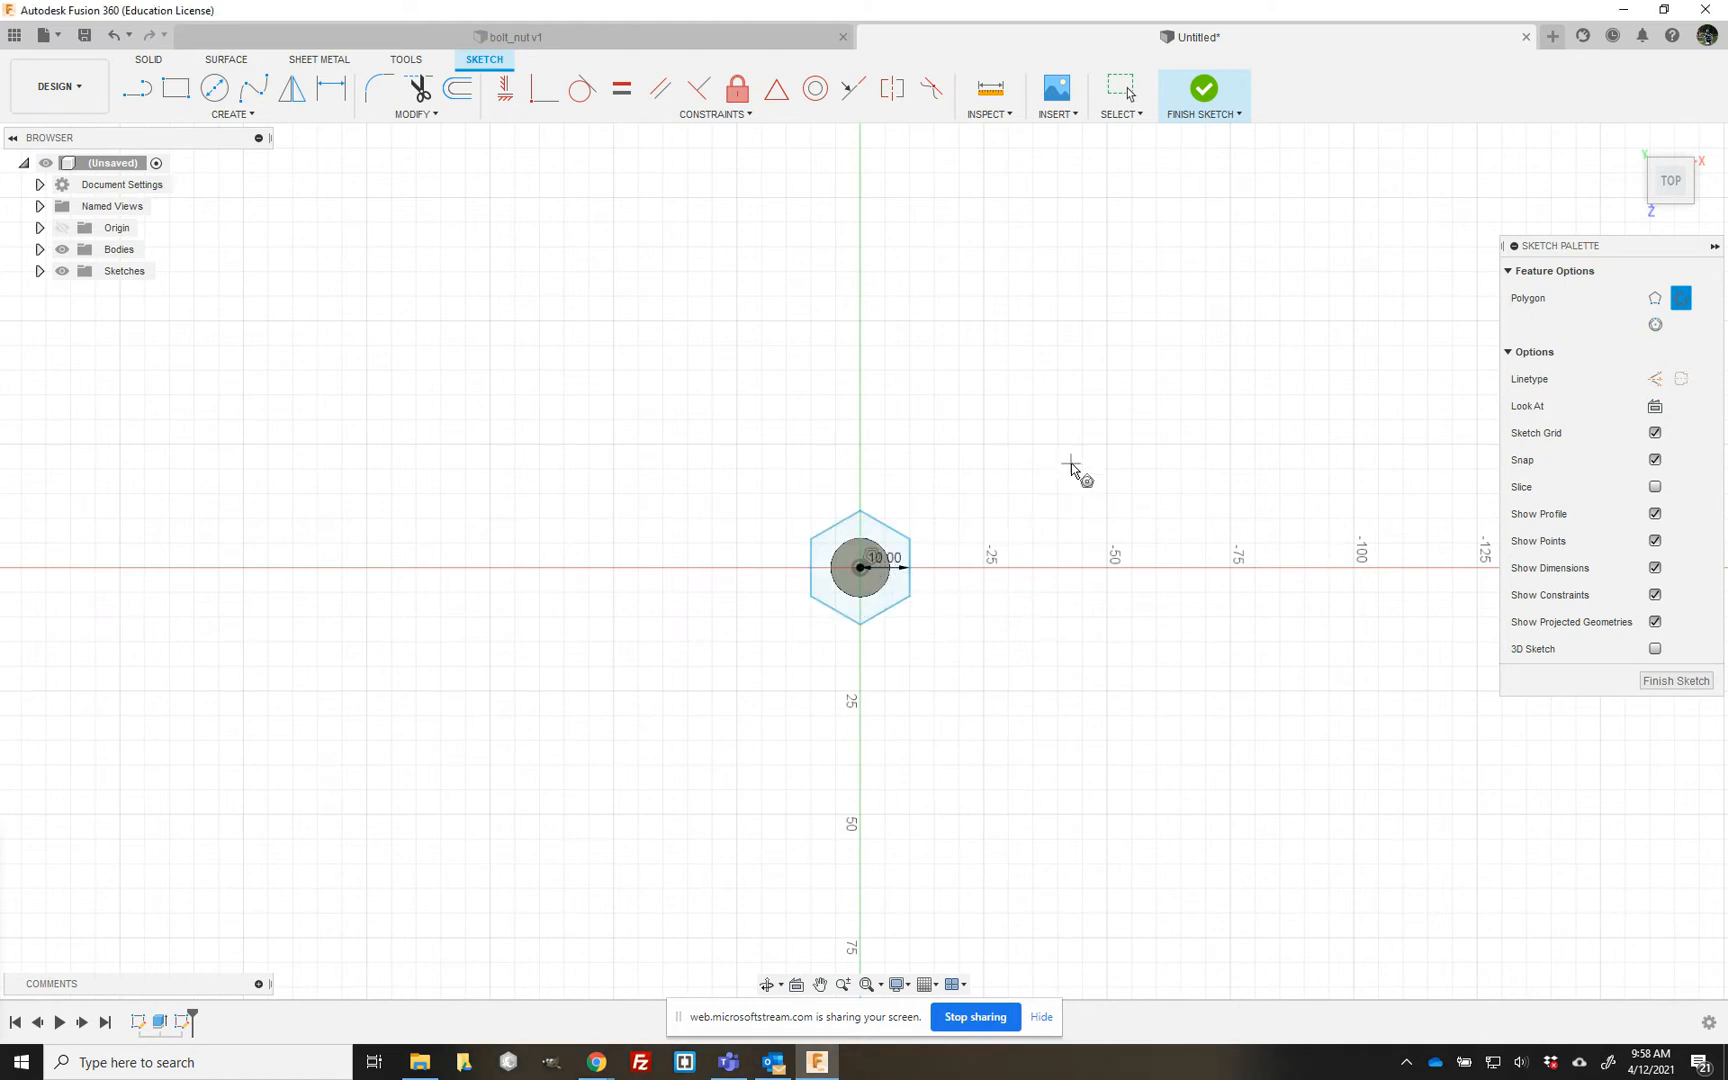
key("Escape")
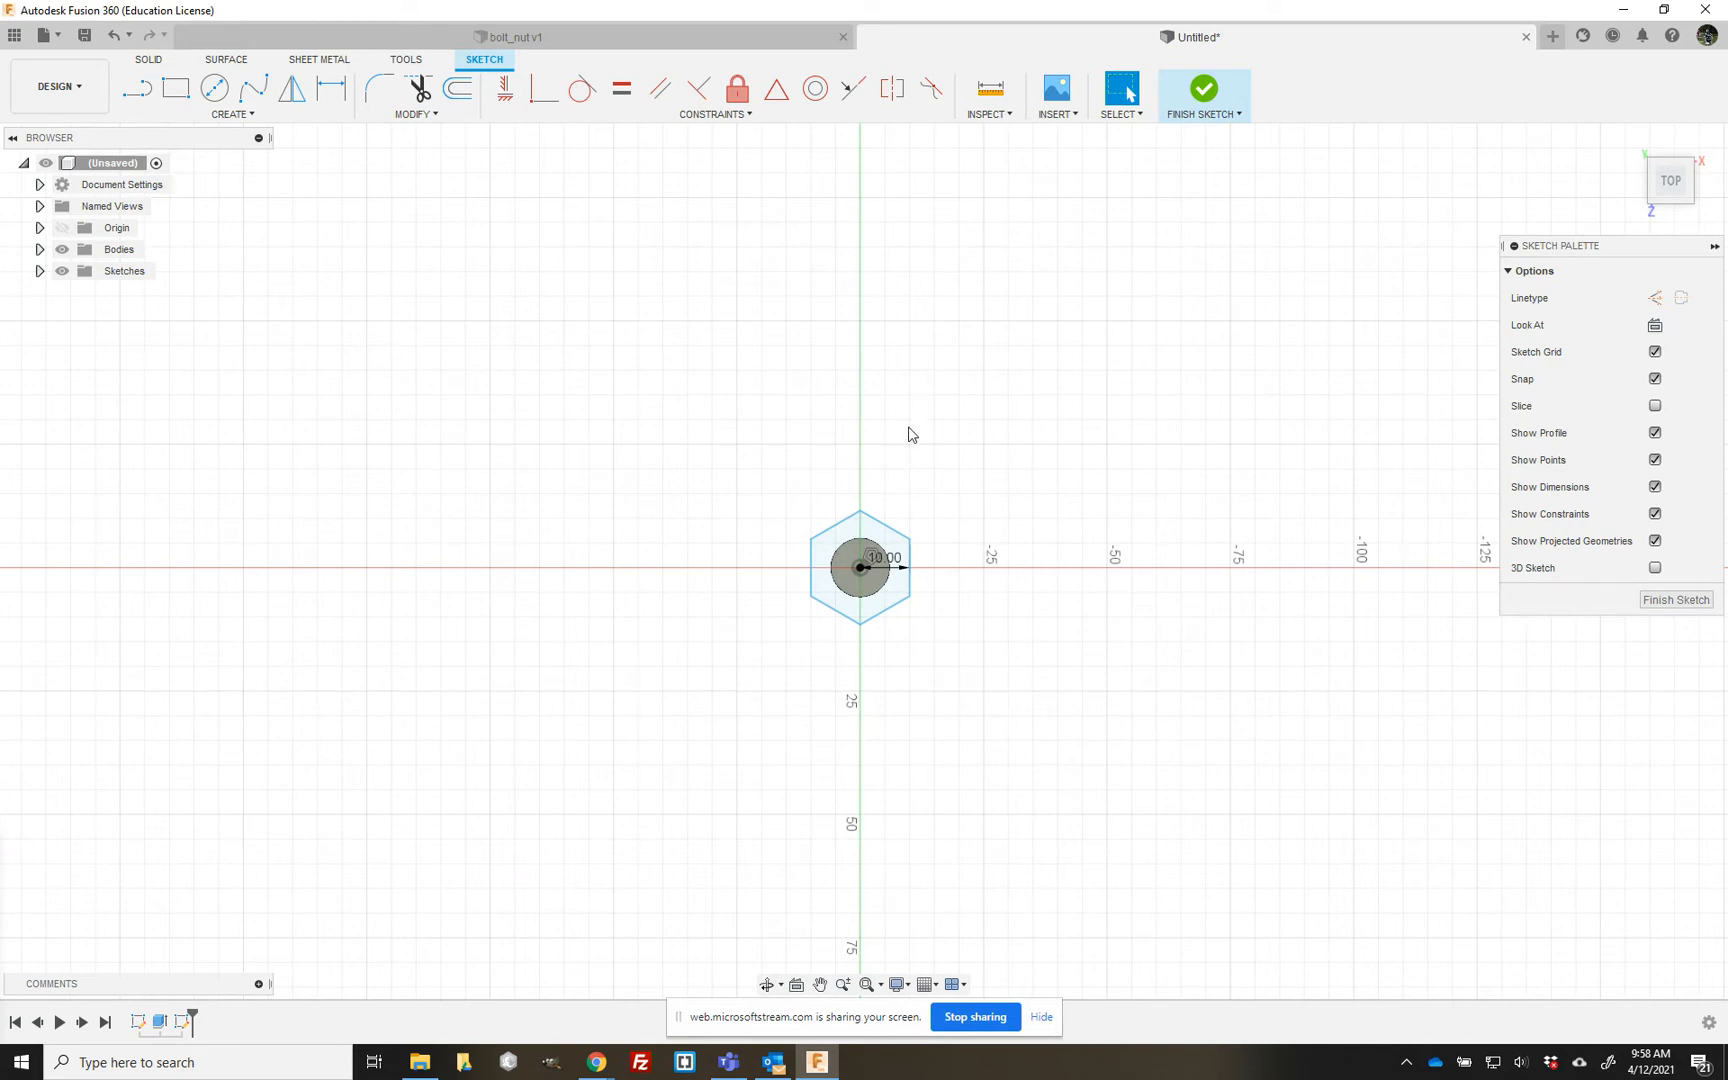
- Constrain the hexagon's upper vertex vertically to the centre point and finish the sketch
left_click(861, 514)
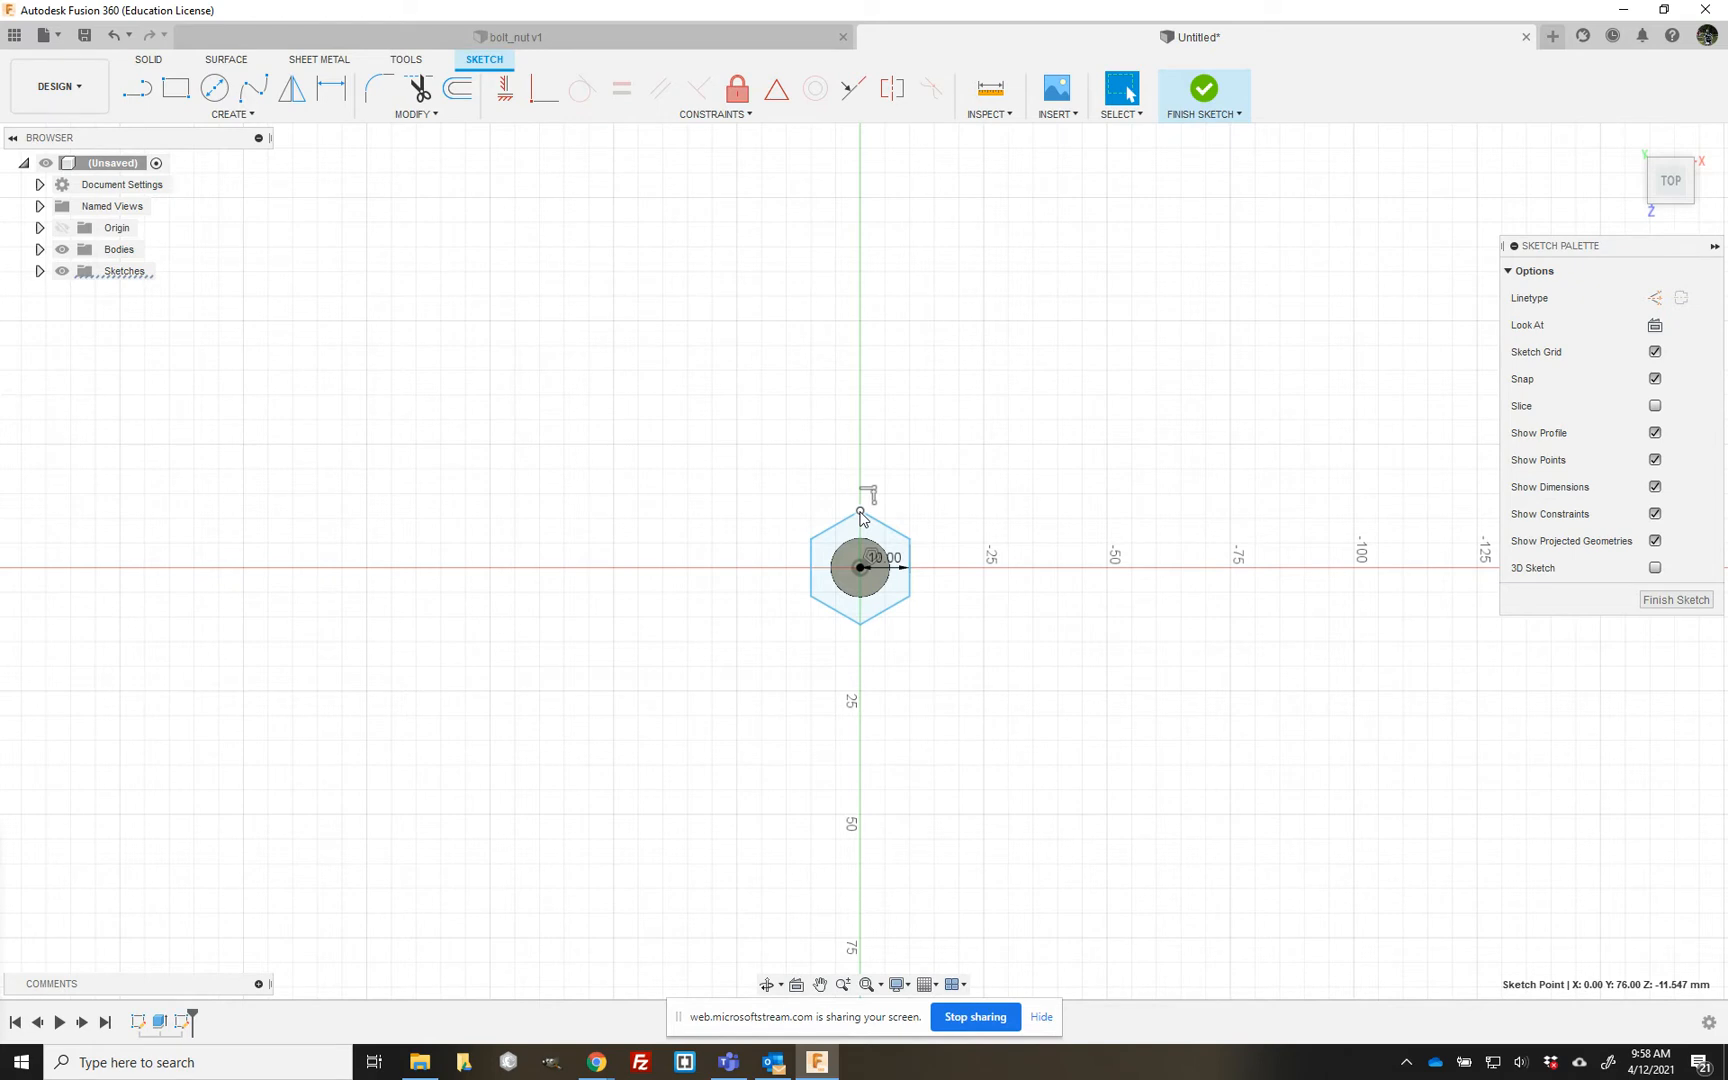
left_click(861, 569)
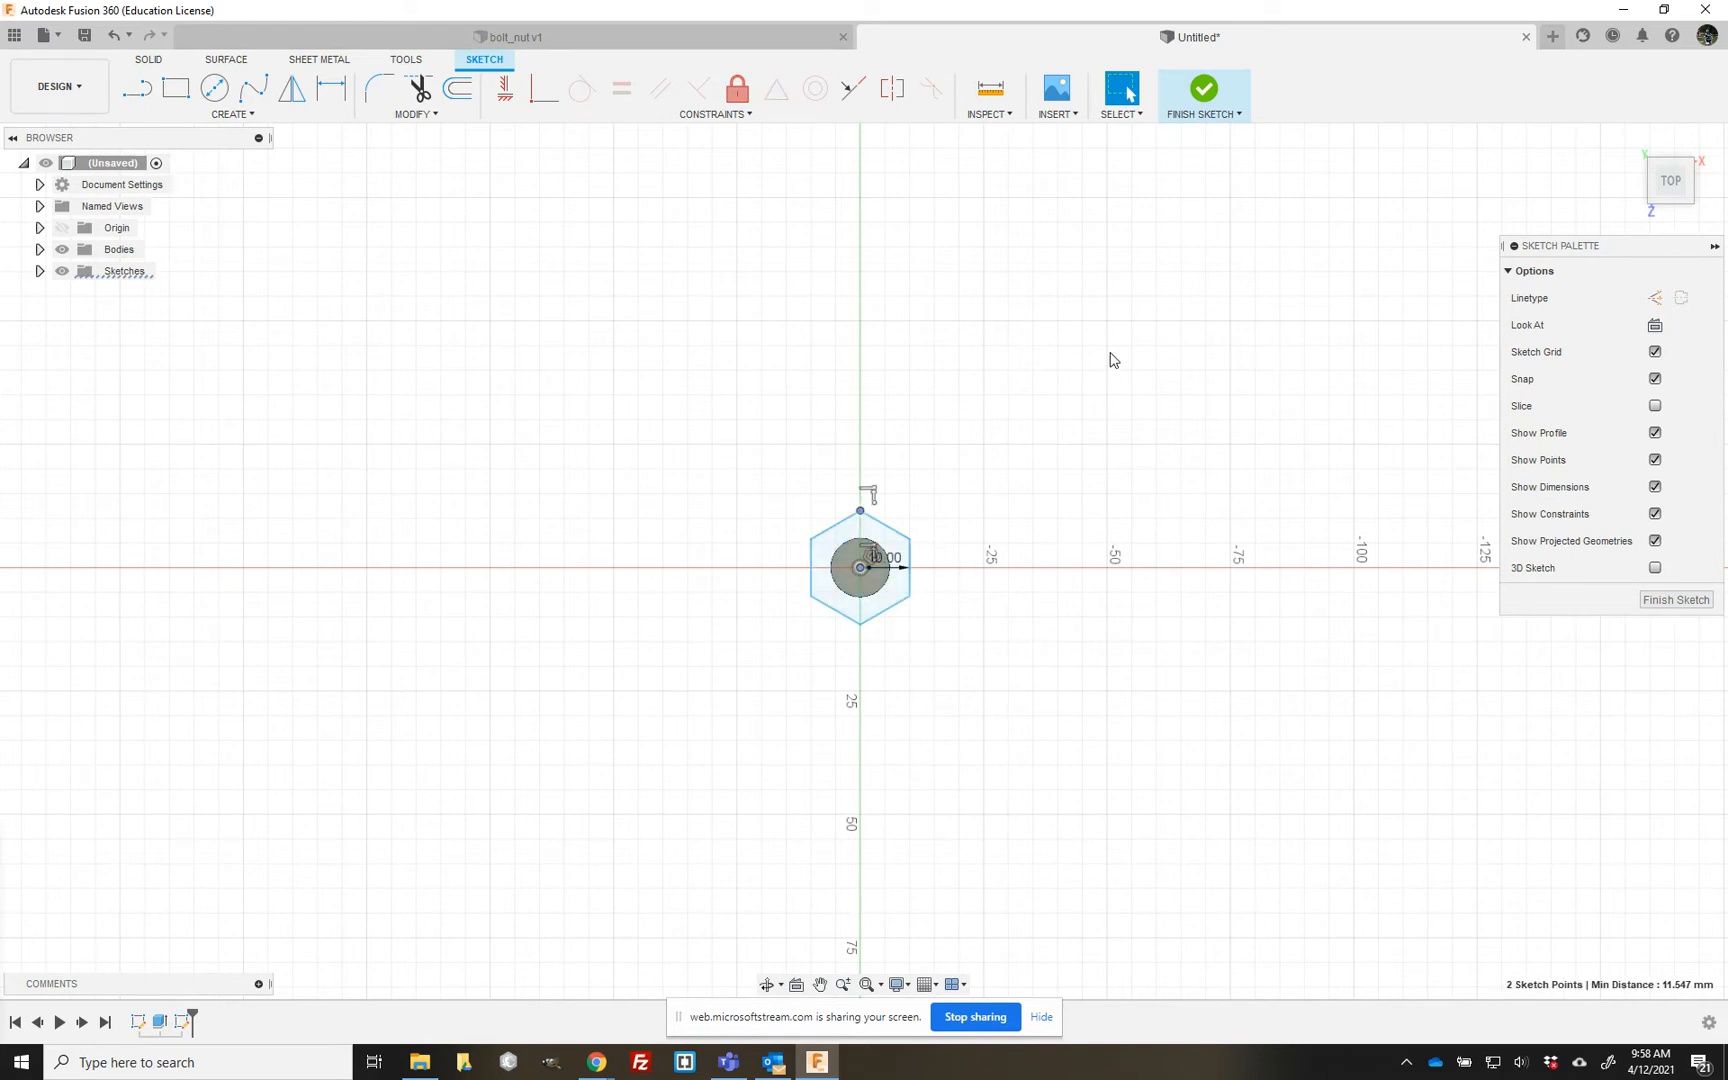
left_click(503, 90)
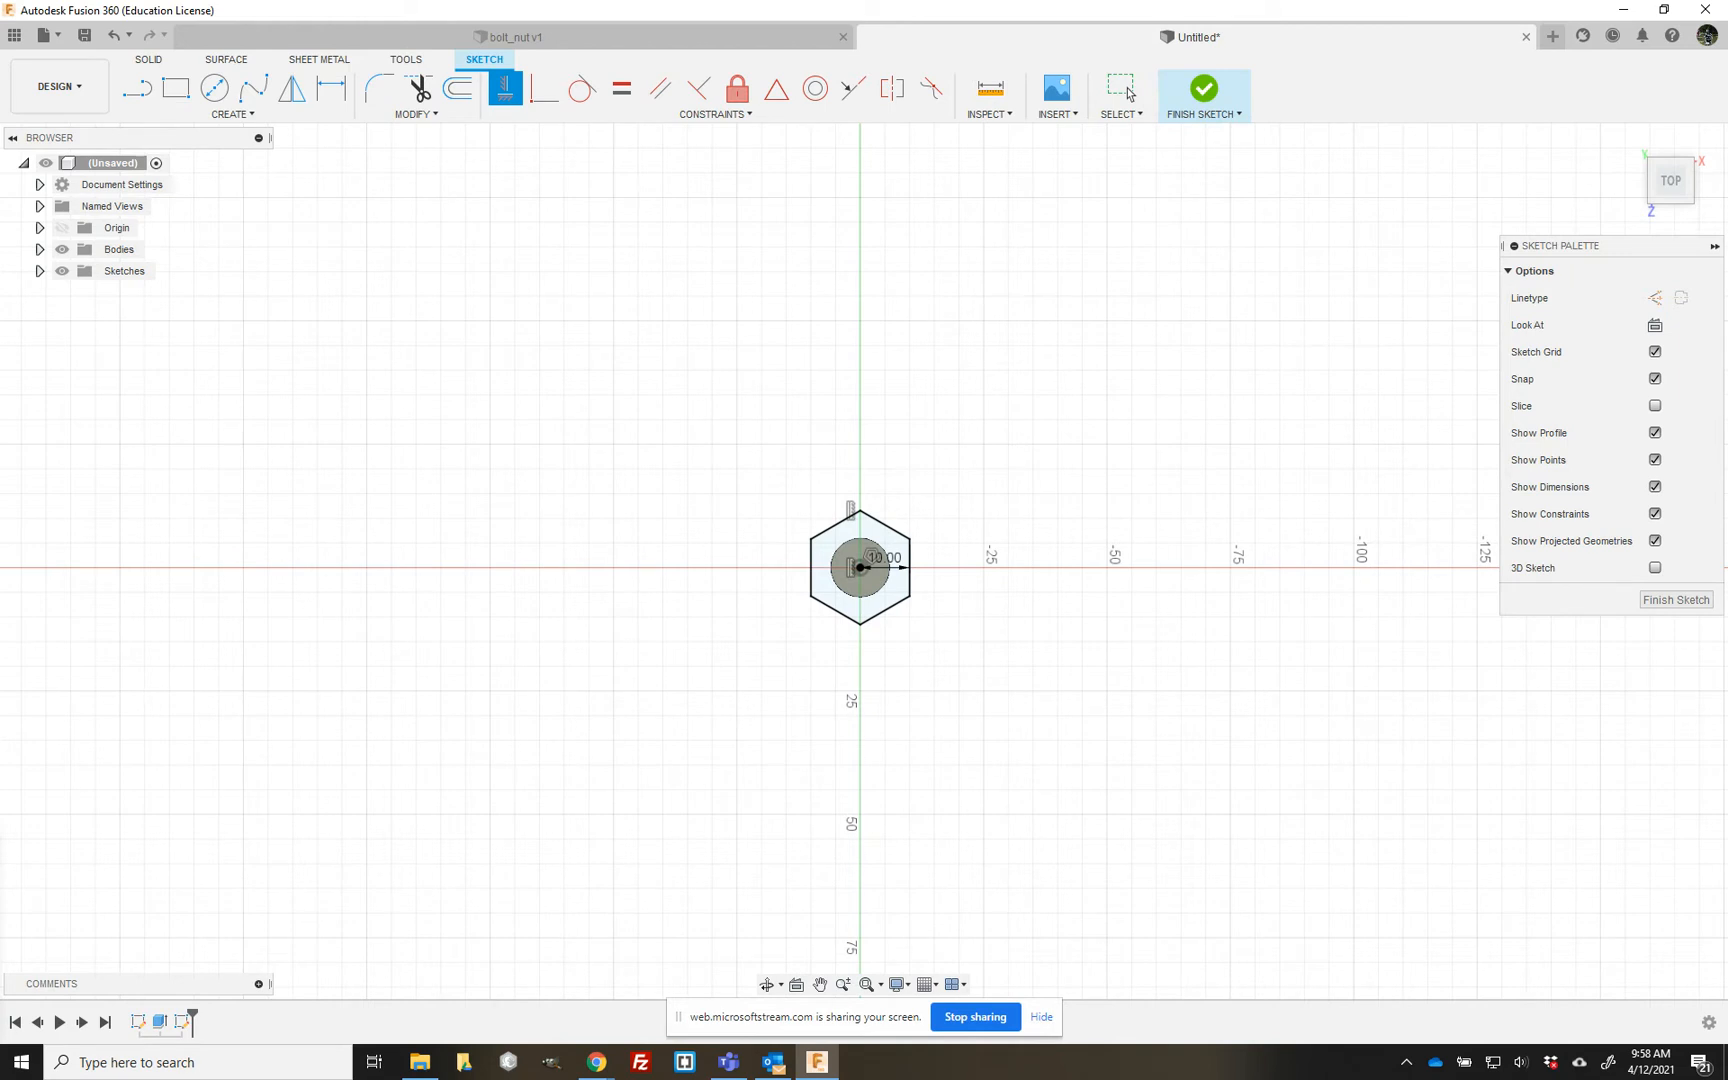
left_click(1210, 97)
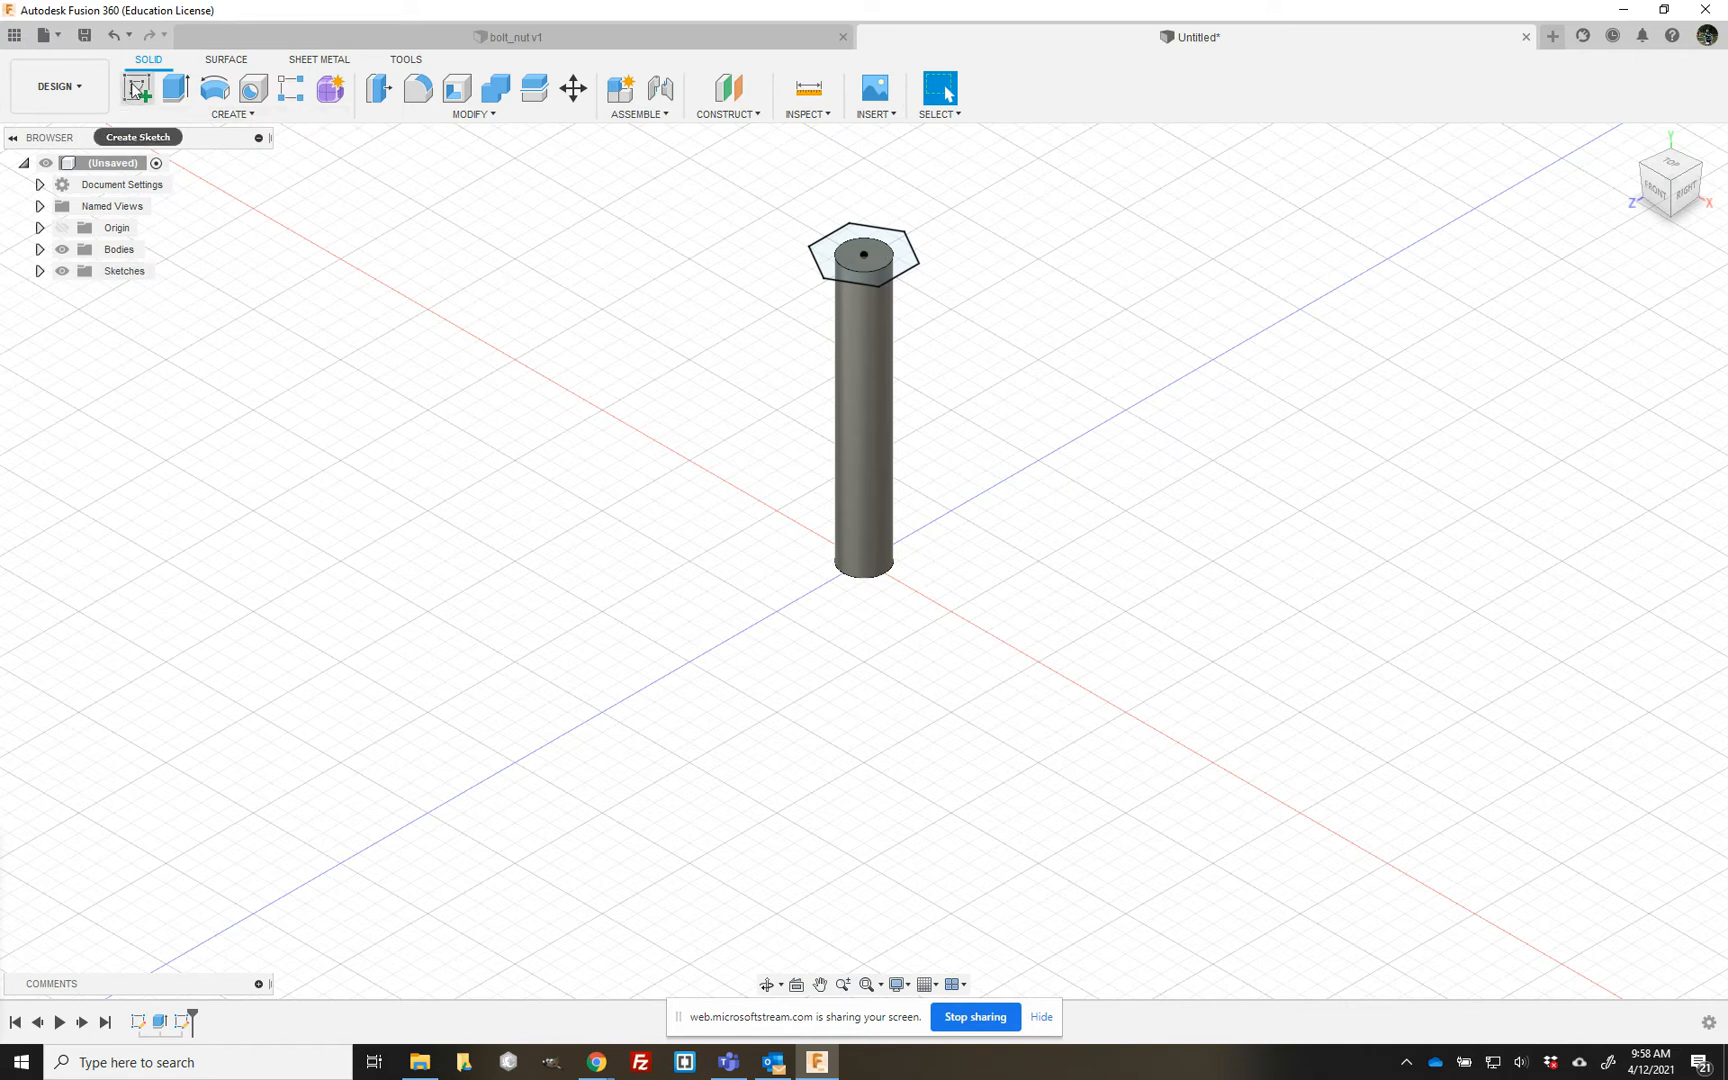
- Create another sketch on the shaft's top face with a 23.094 mm center diameter circle at the origin, and finish it
left_click(135, 90)
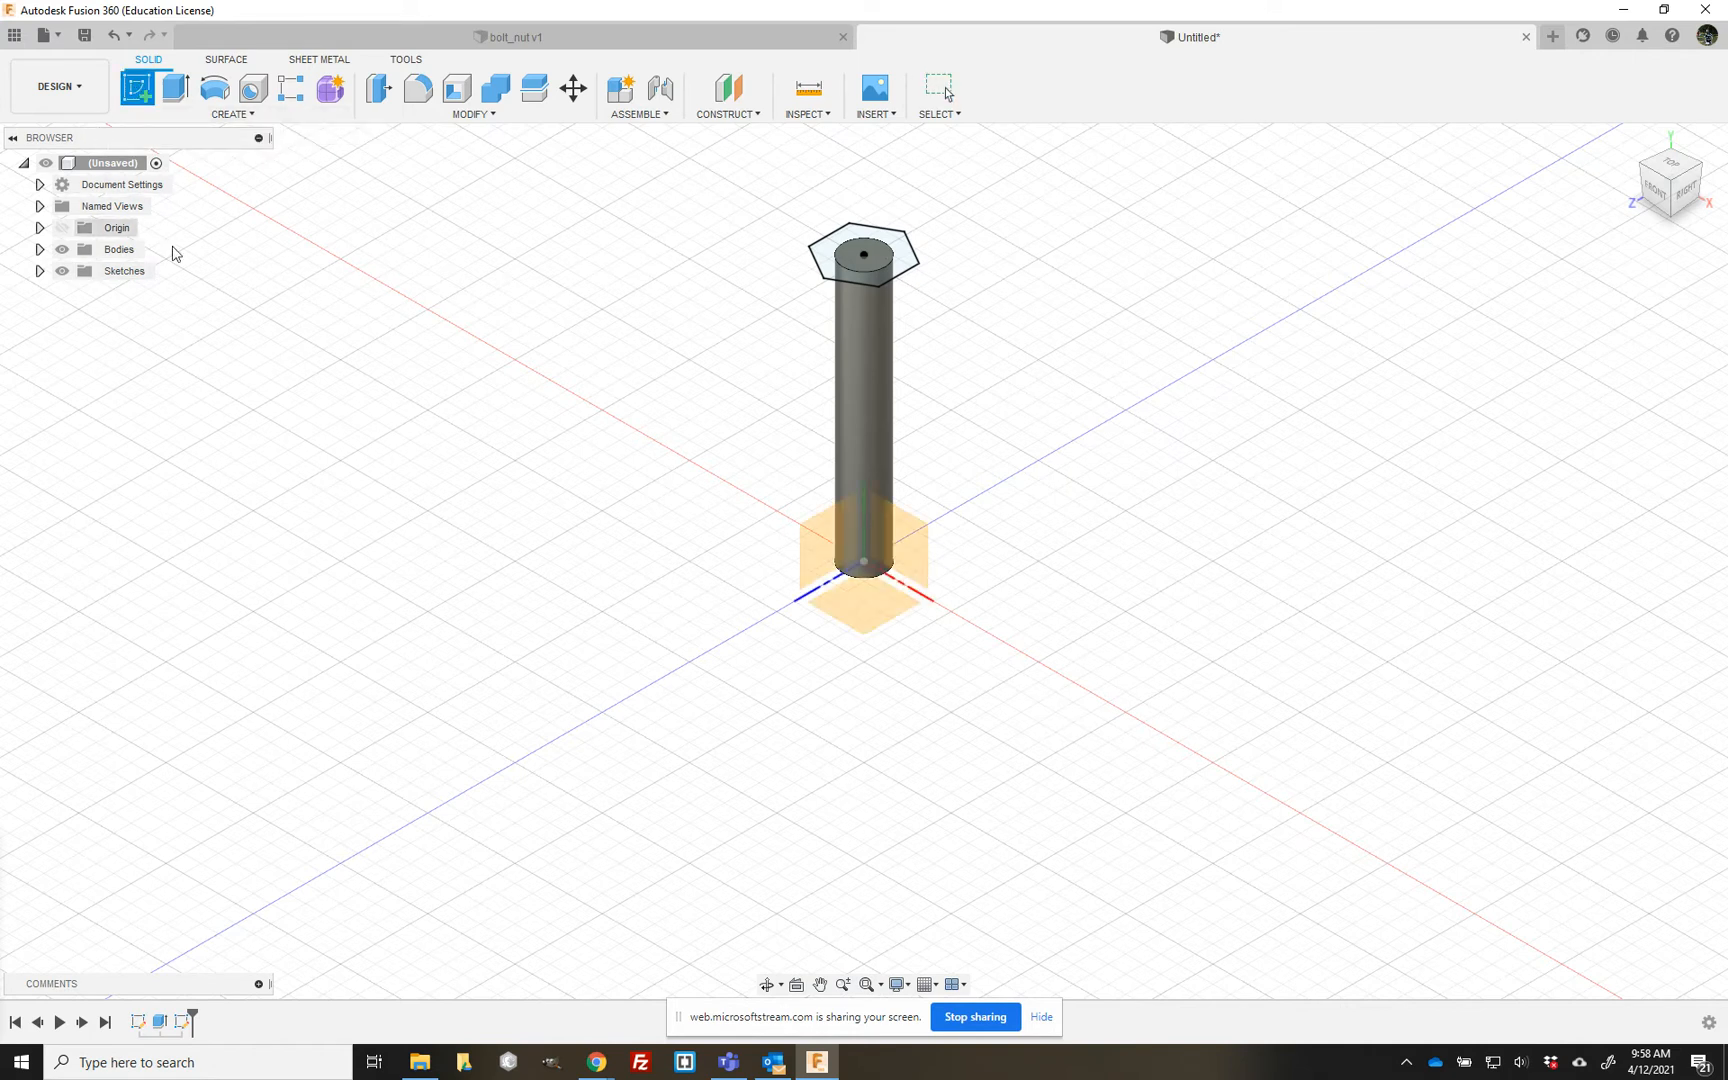
left_click(880, 262)
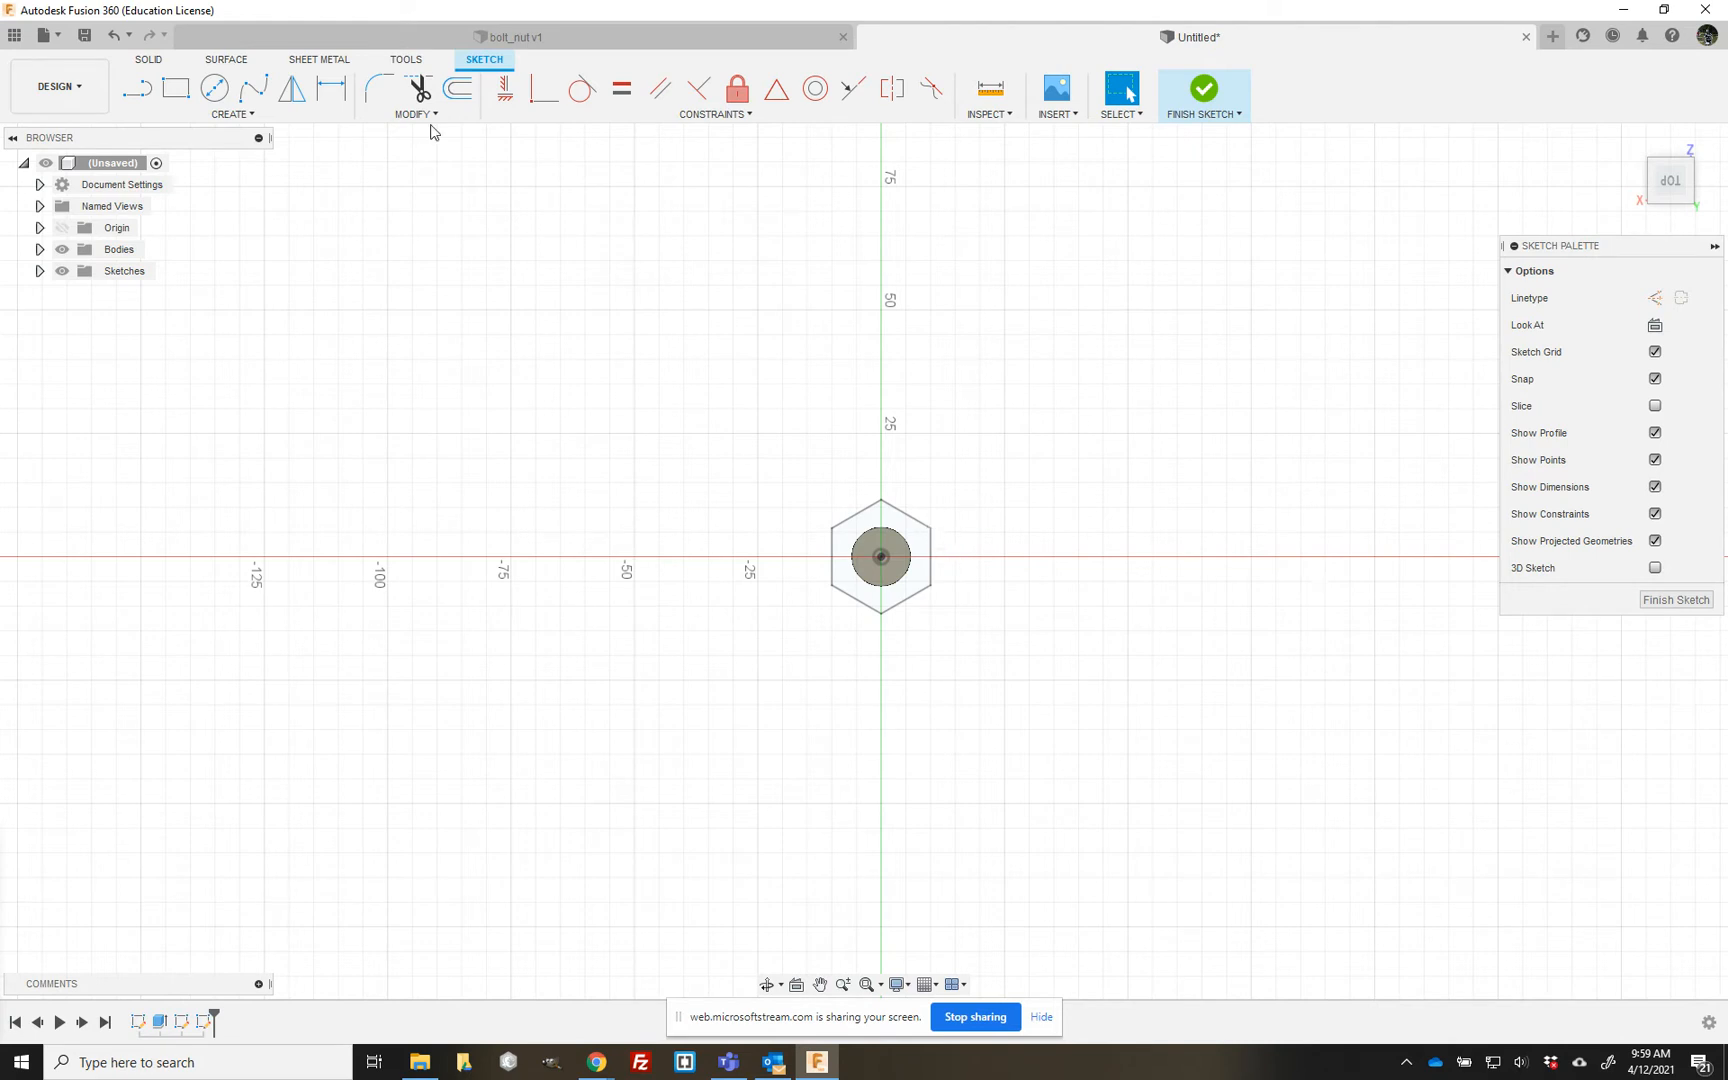
left_click(213, 90)
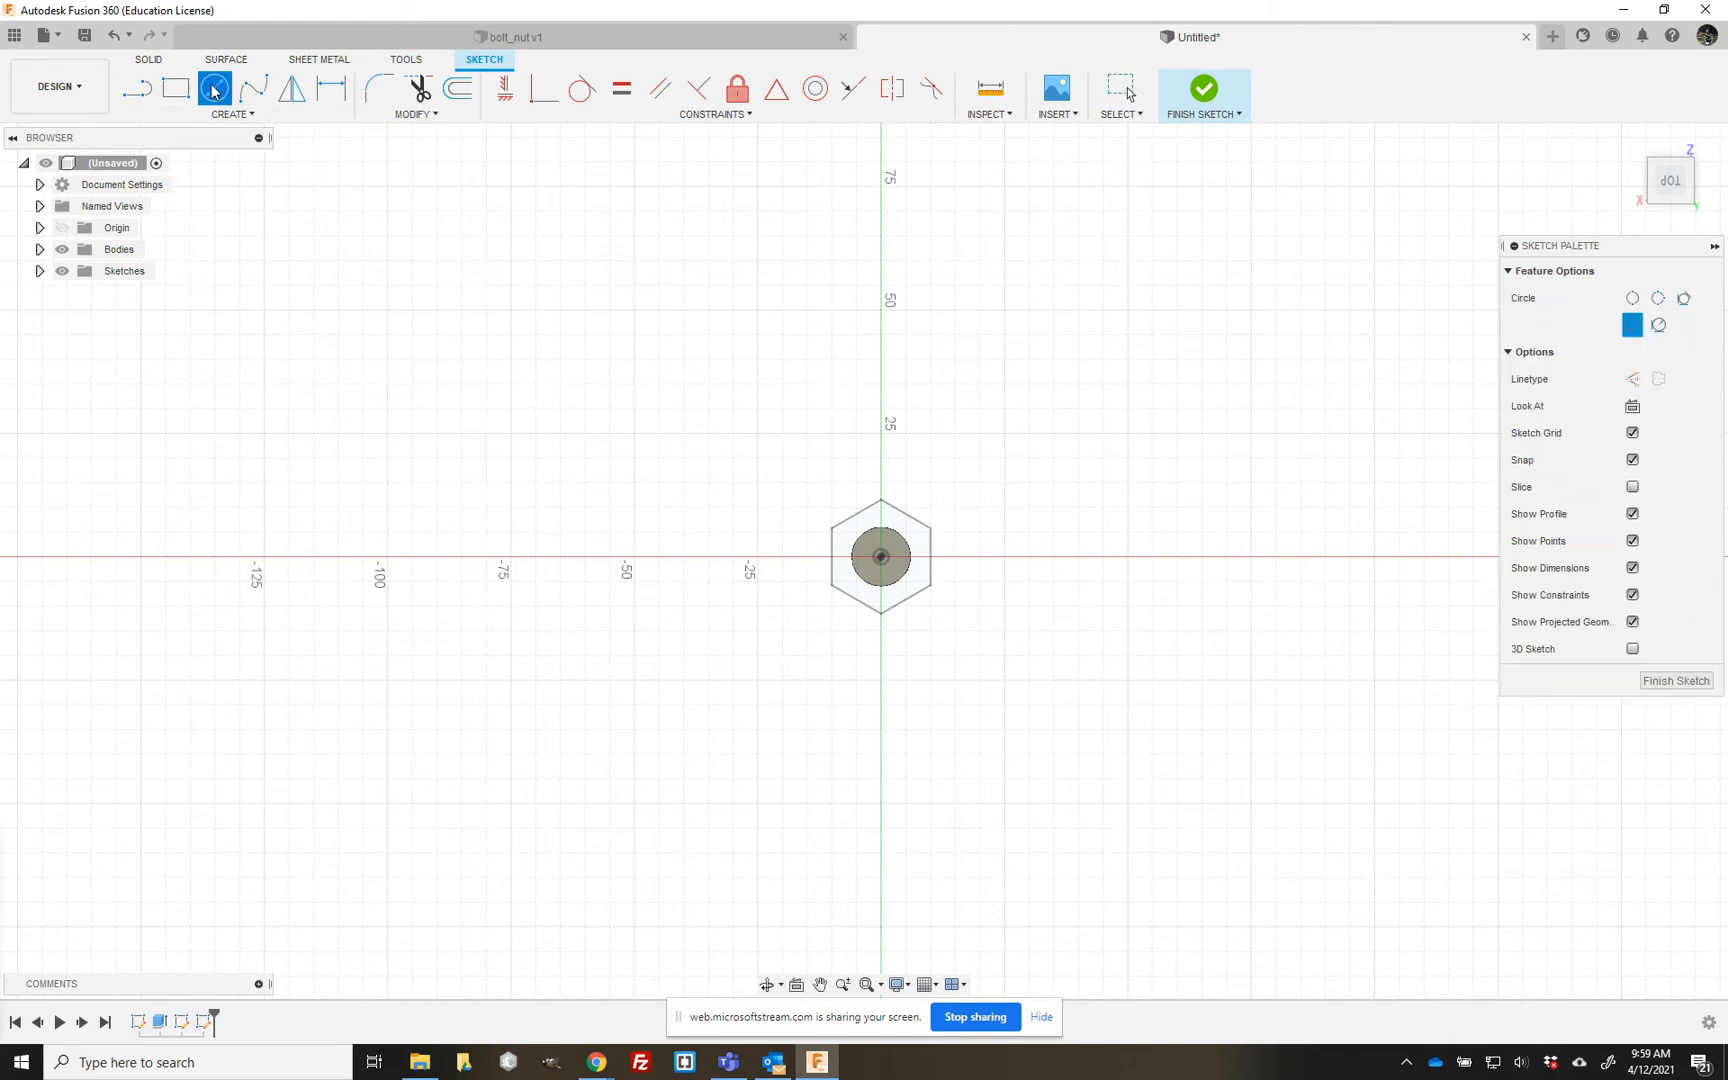
left_click(881, 557)
type("23")
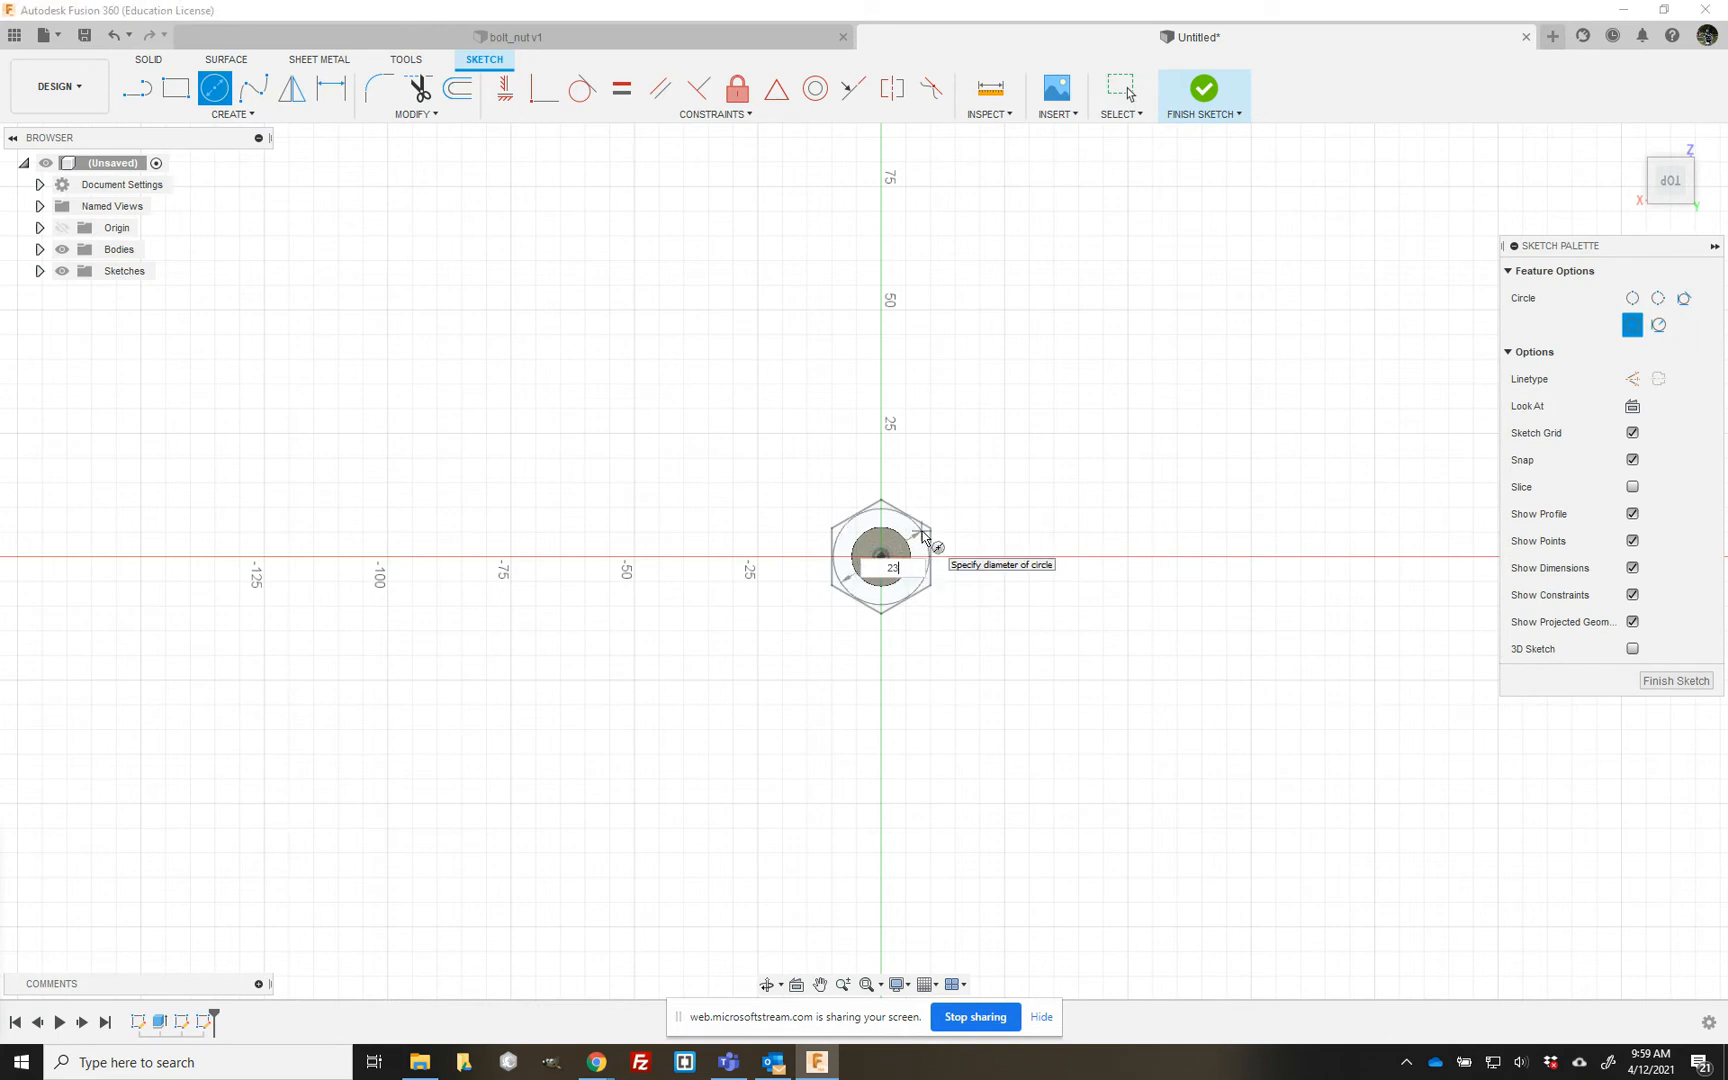
type(".094")
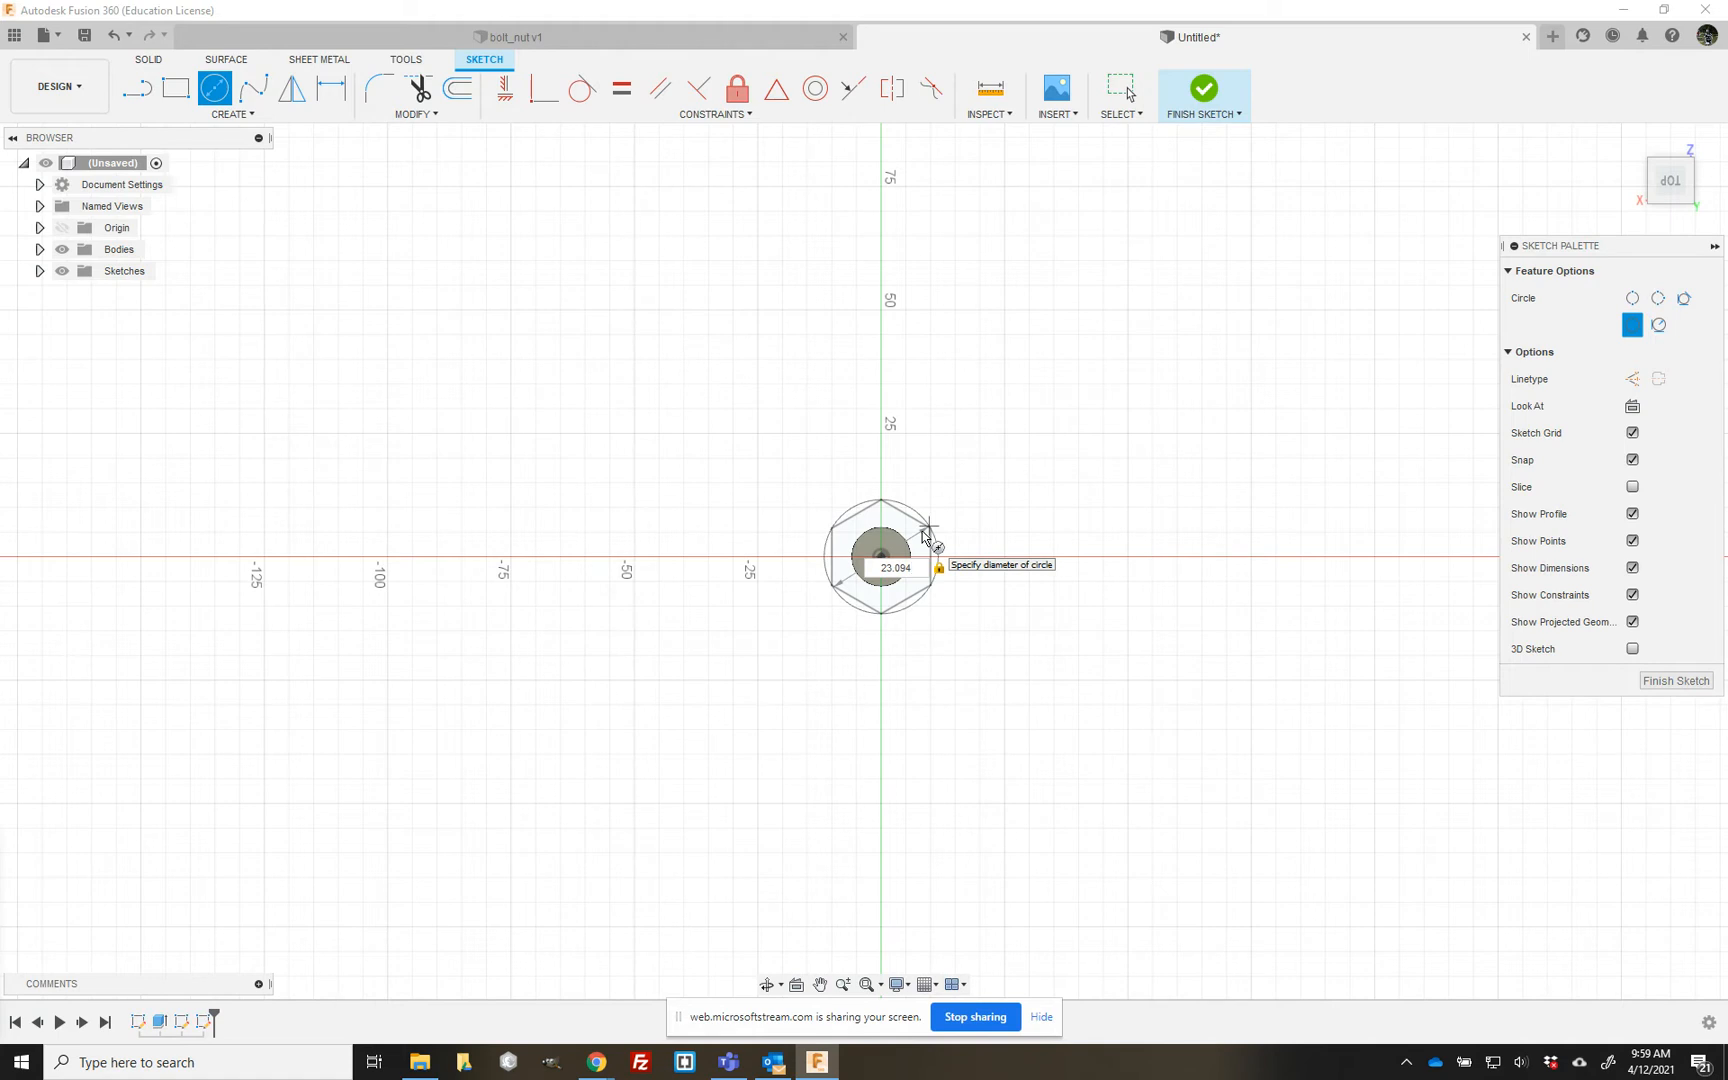
key("Return")
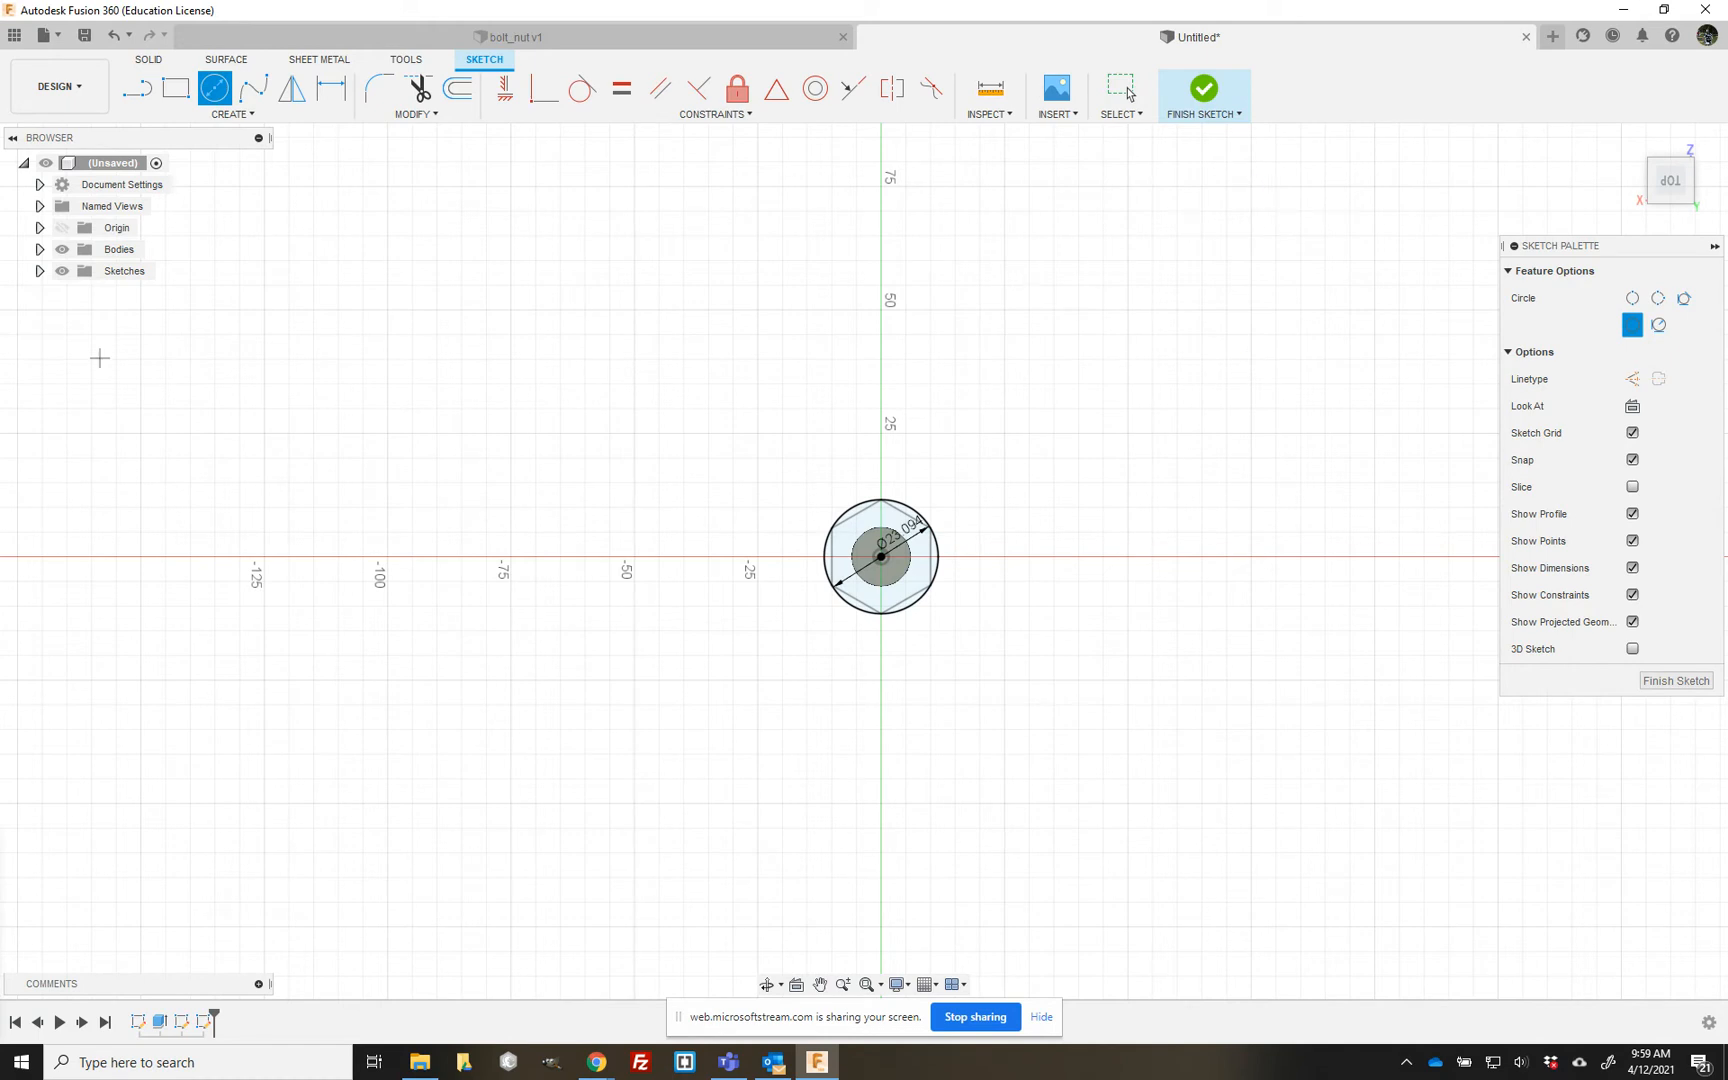
left_click(1226, 101)
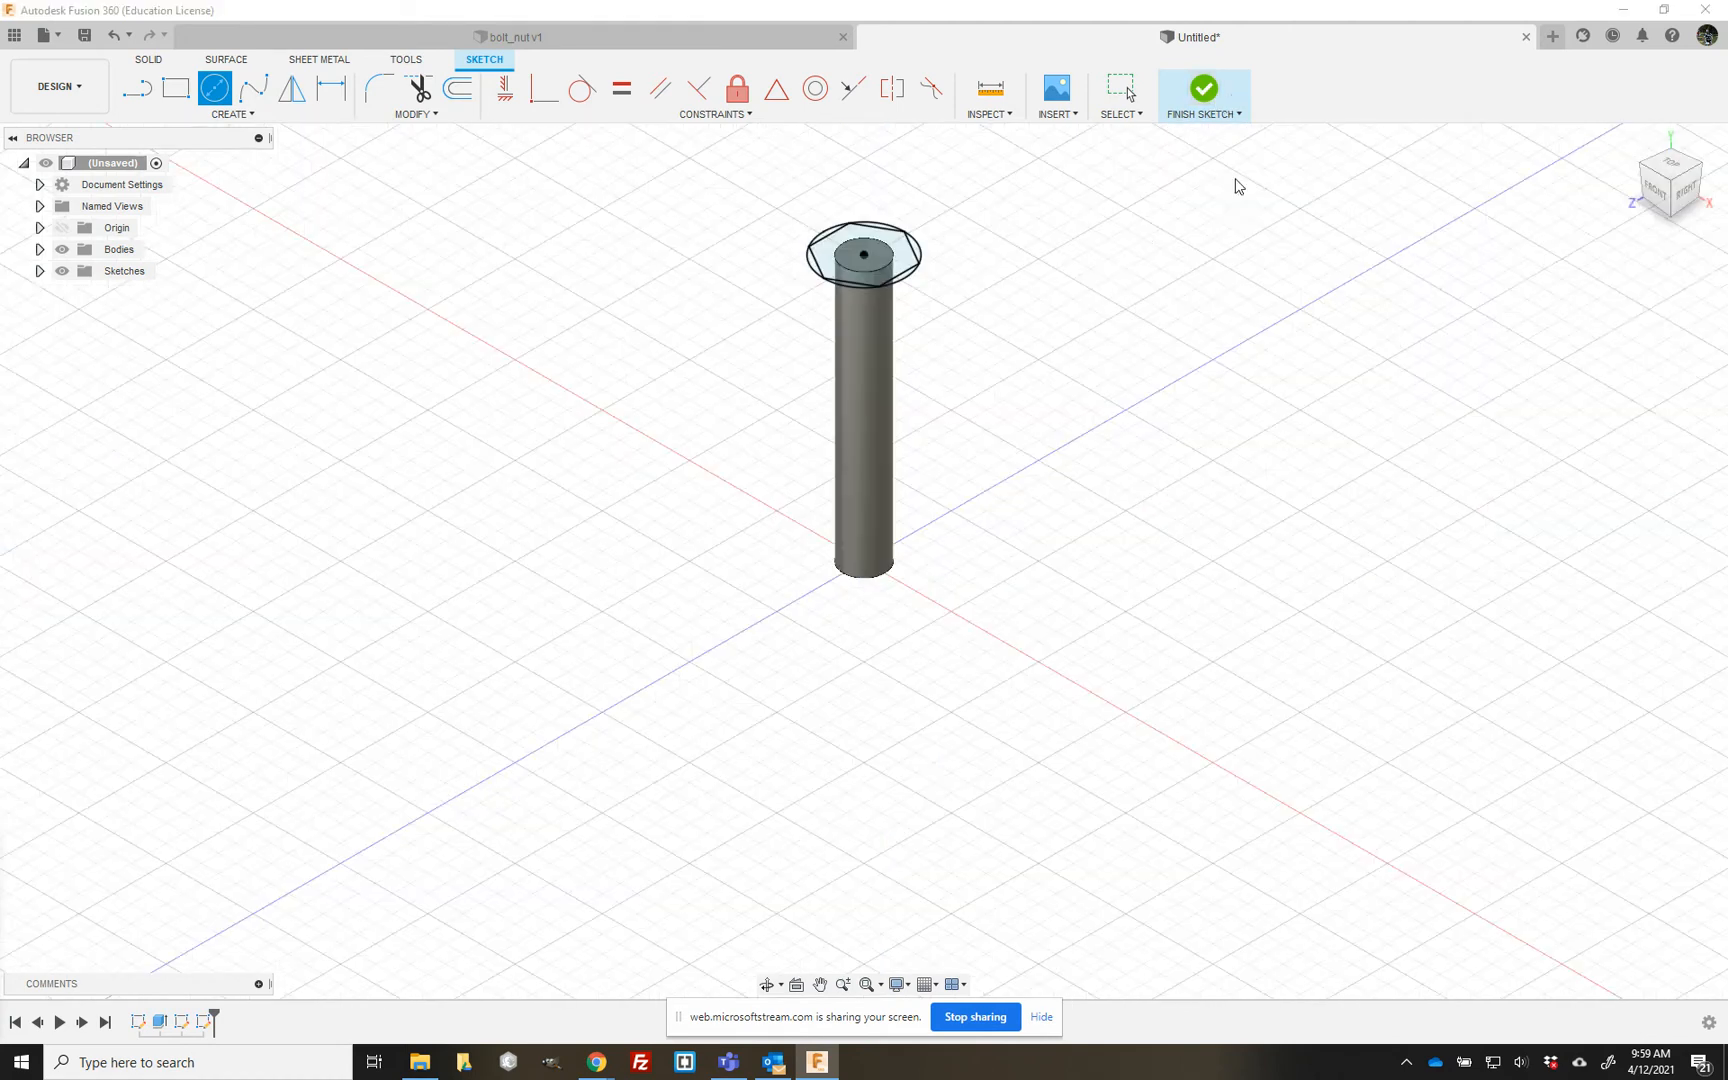
- Extrude the 23.094 mm circle upward 7.6 mm, joined to the shaft, to form the round cap
key("e")
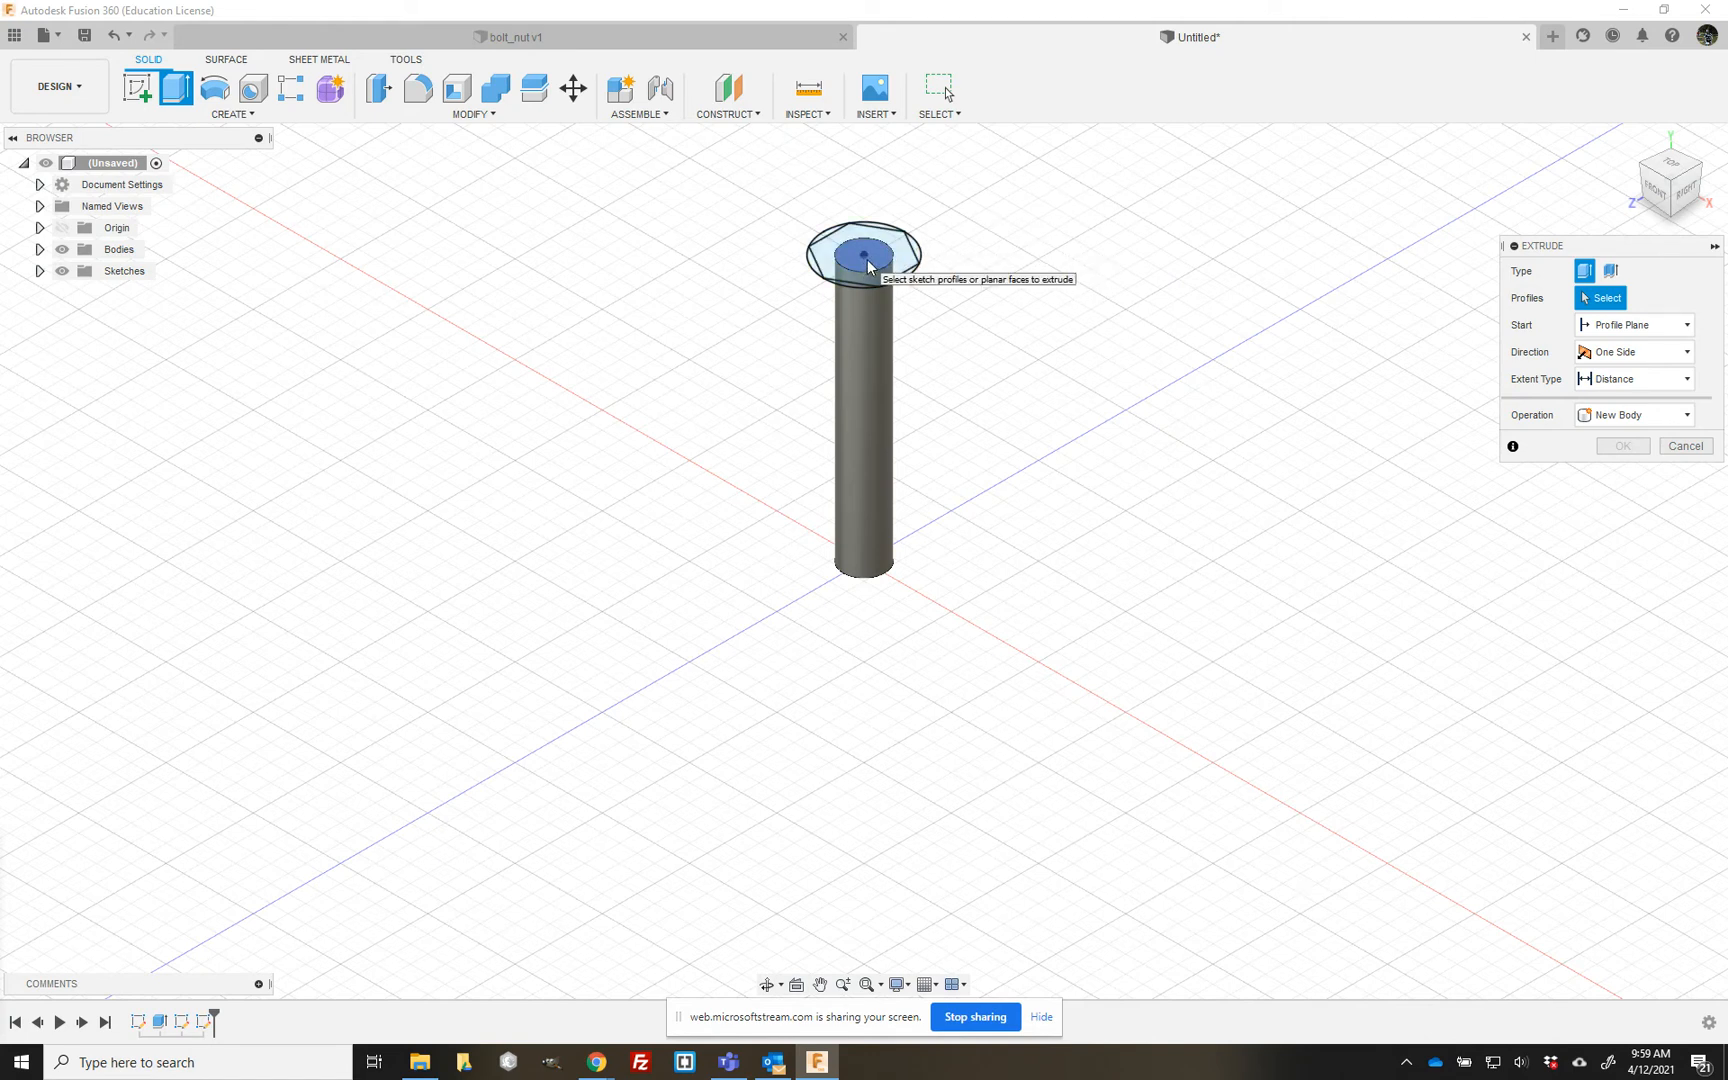
left_click(921, 256)
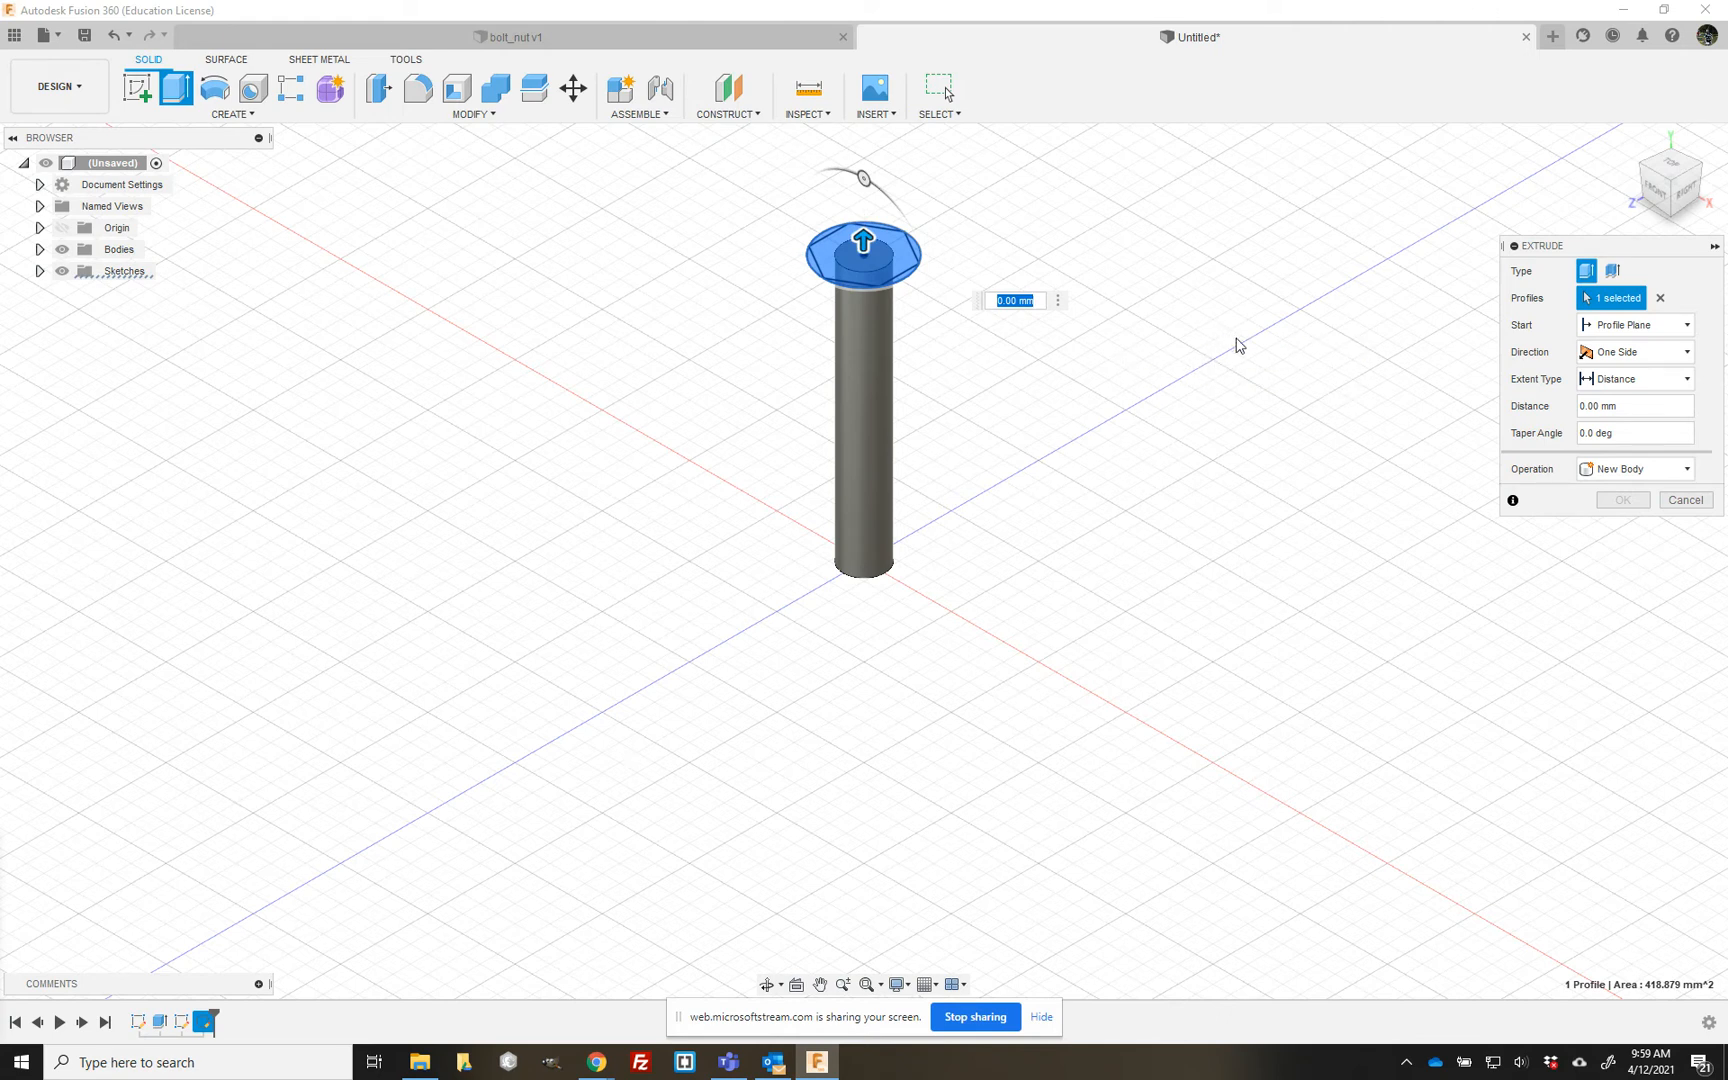
type("7.6")
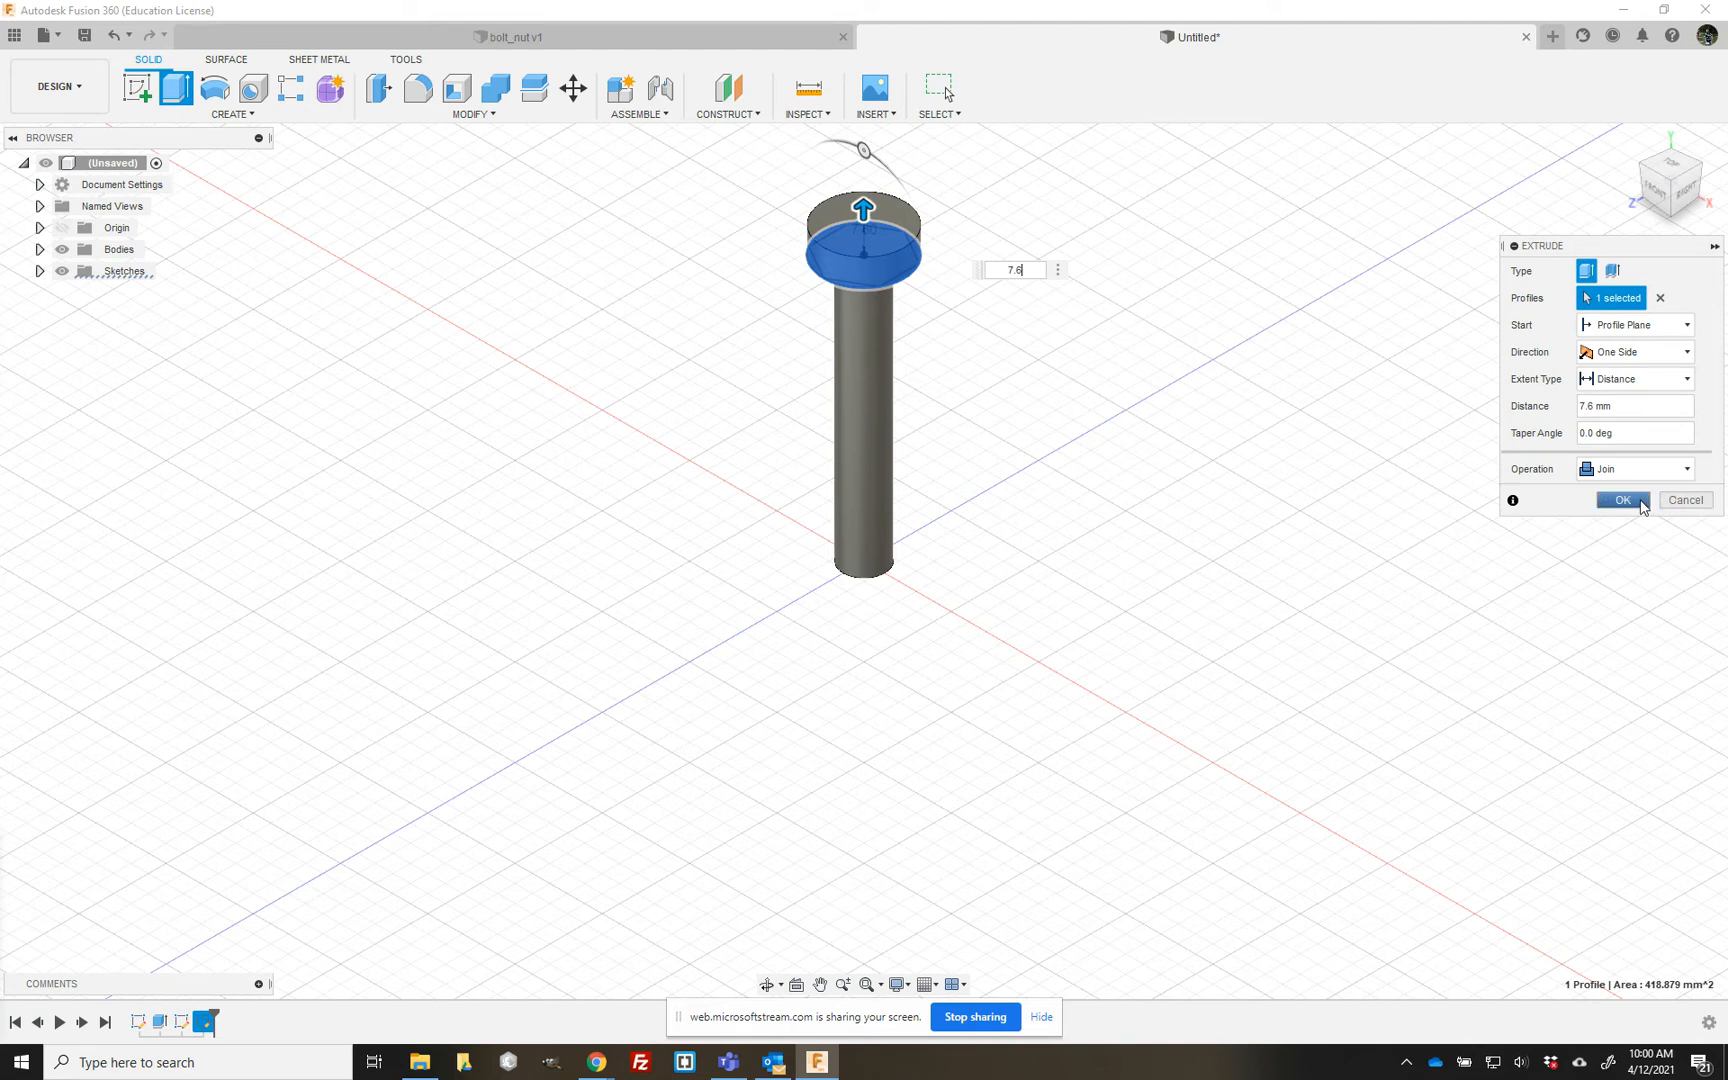
left_click(1641, 505)
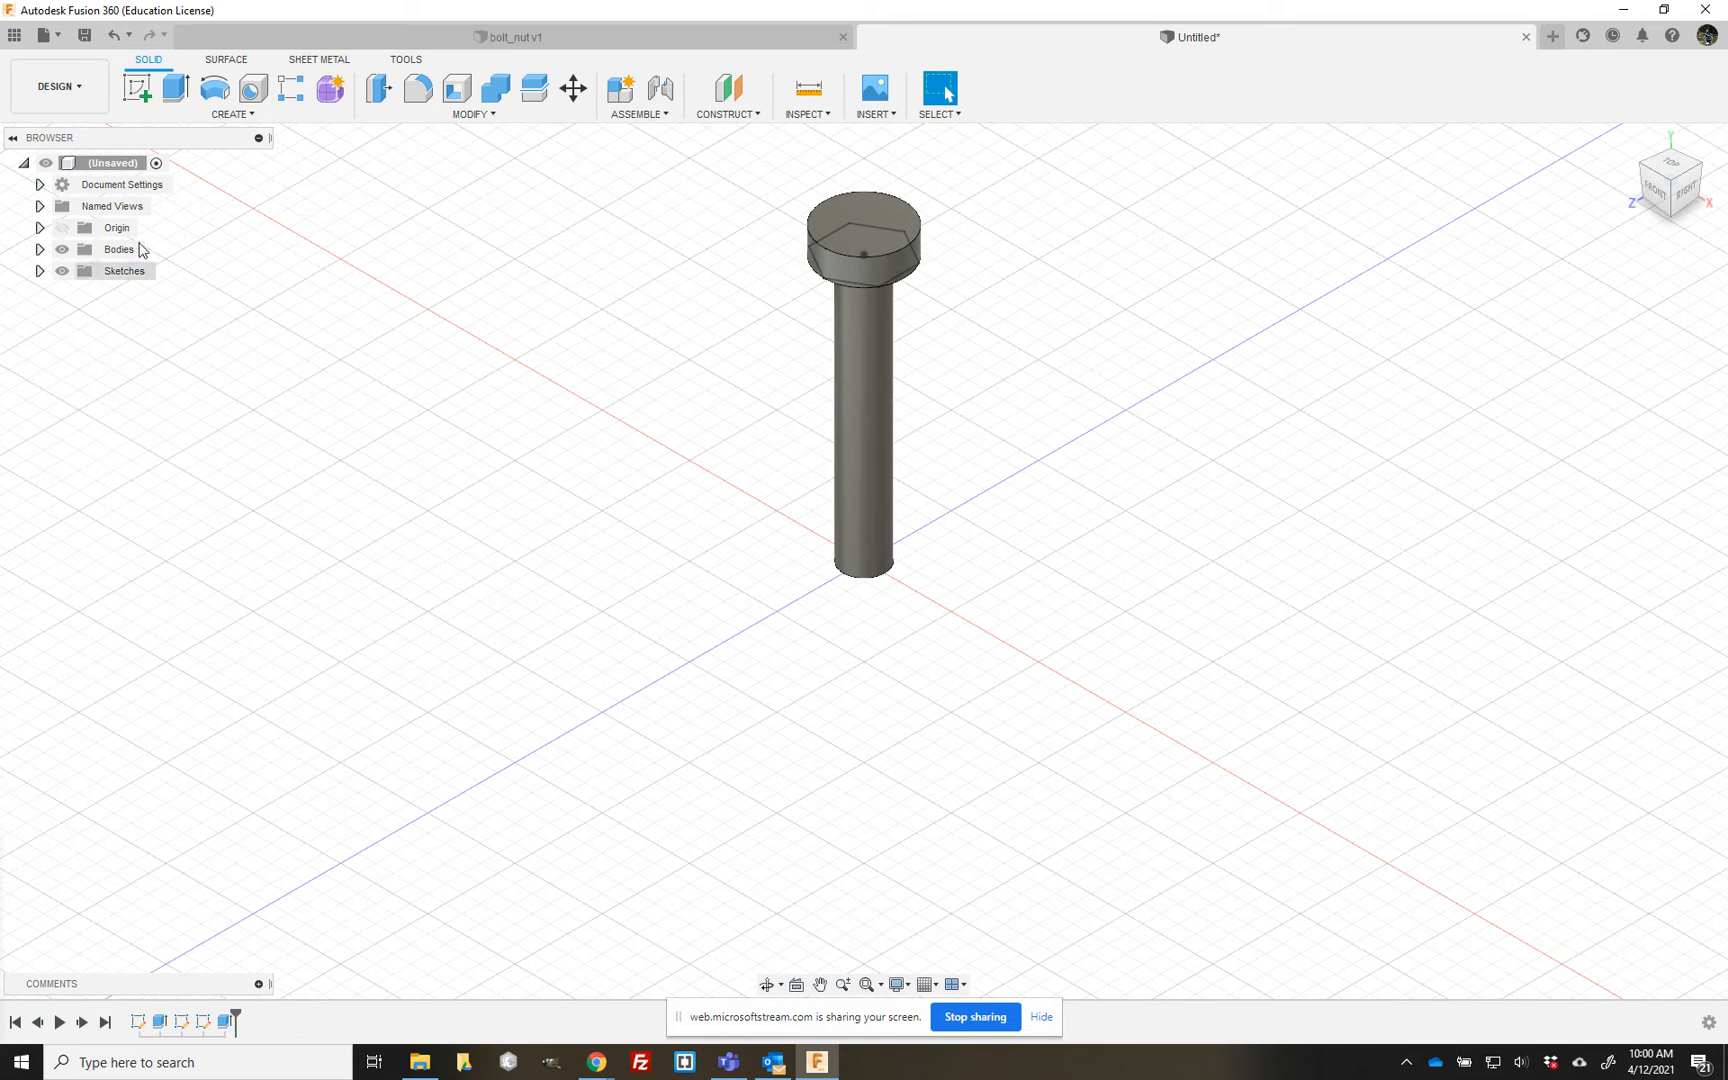
- Fillet the cap's top outer edge with a 2 mm radius
left_click(424, 102)
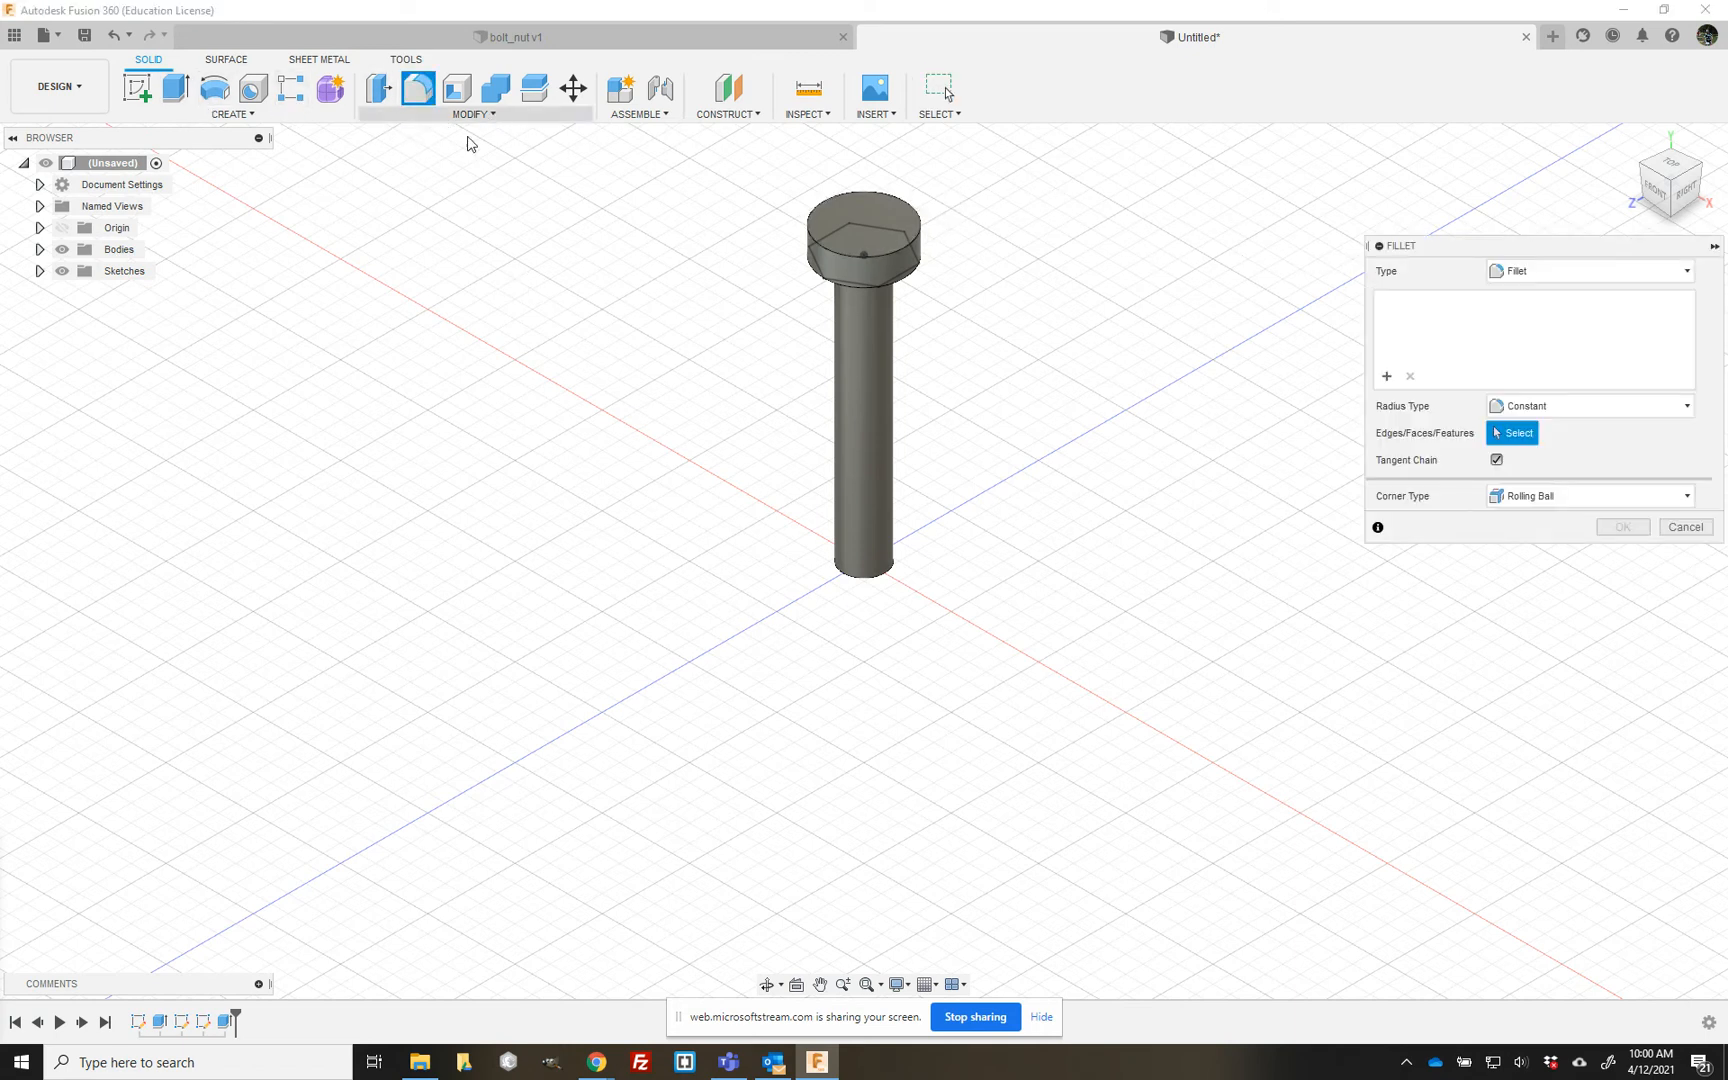
left_click(1686, 527)
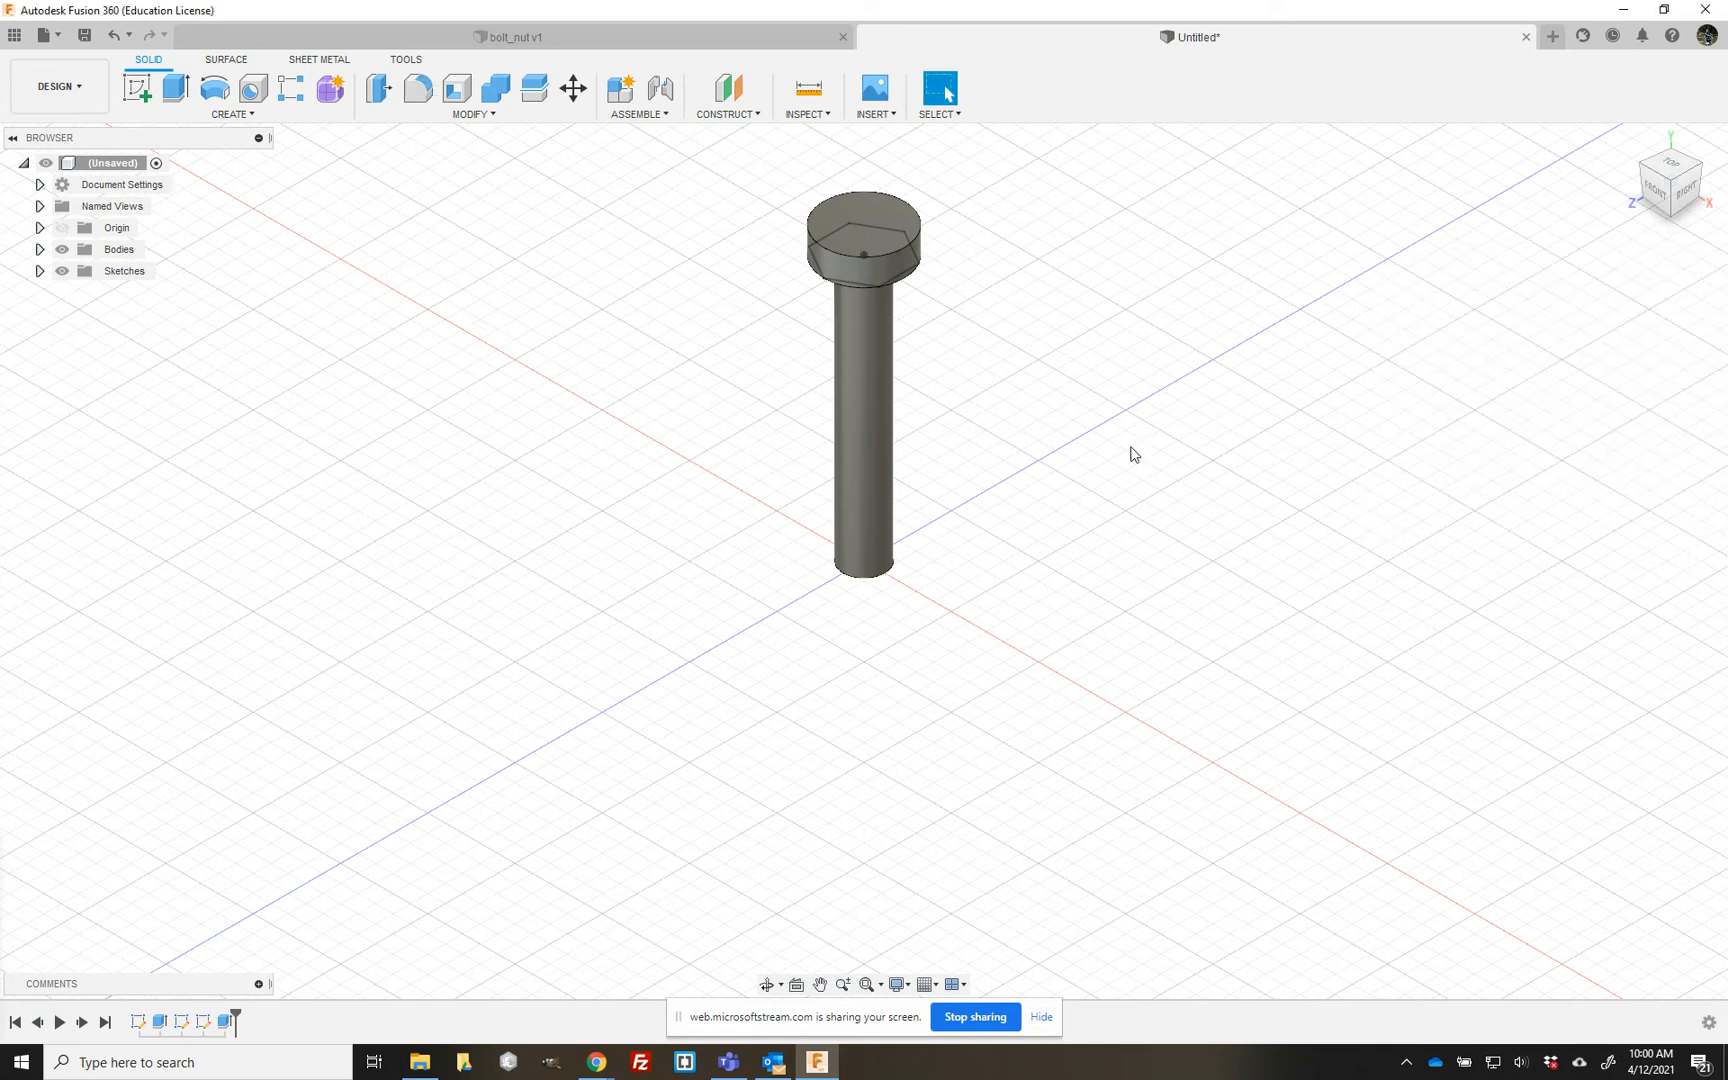
left_click(421, 92)
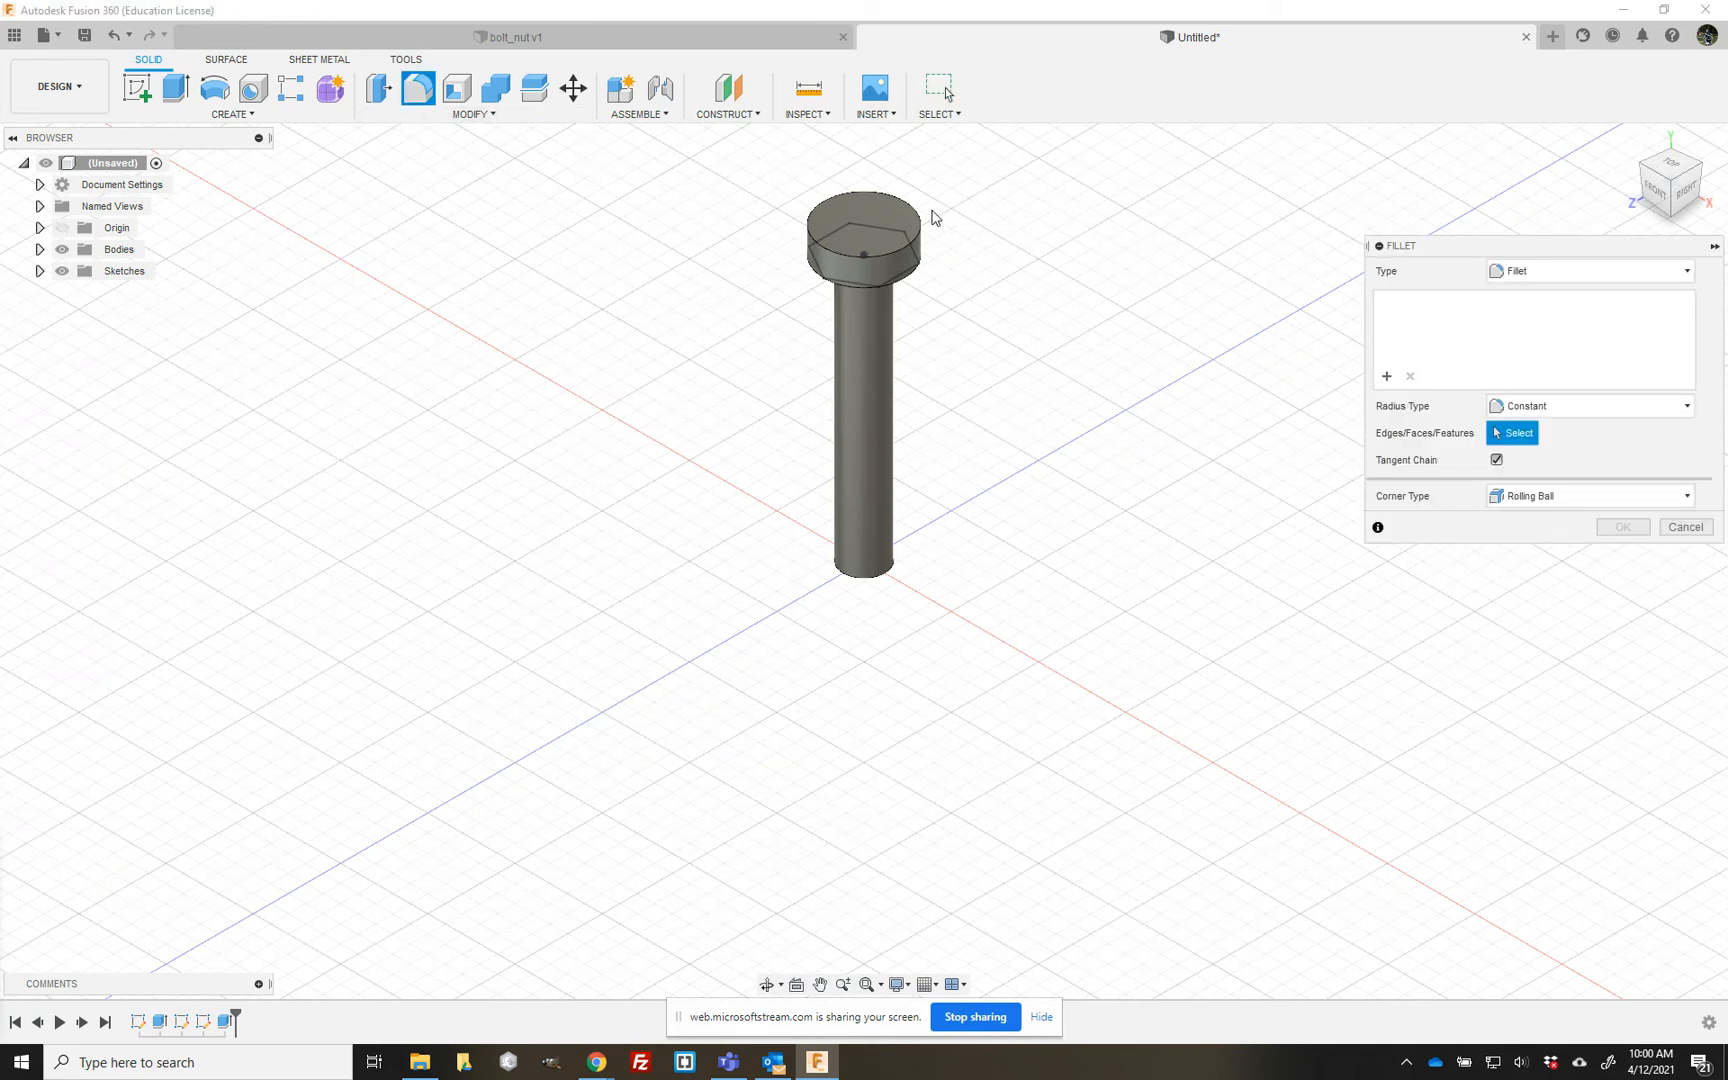
left_click(923, 229)
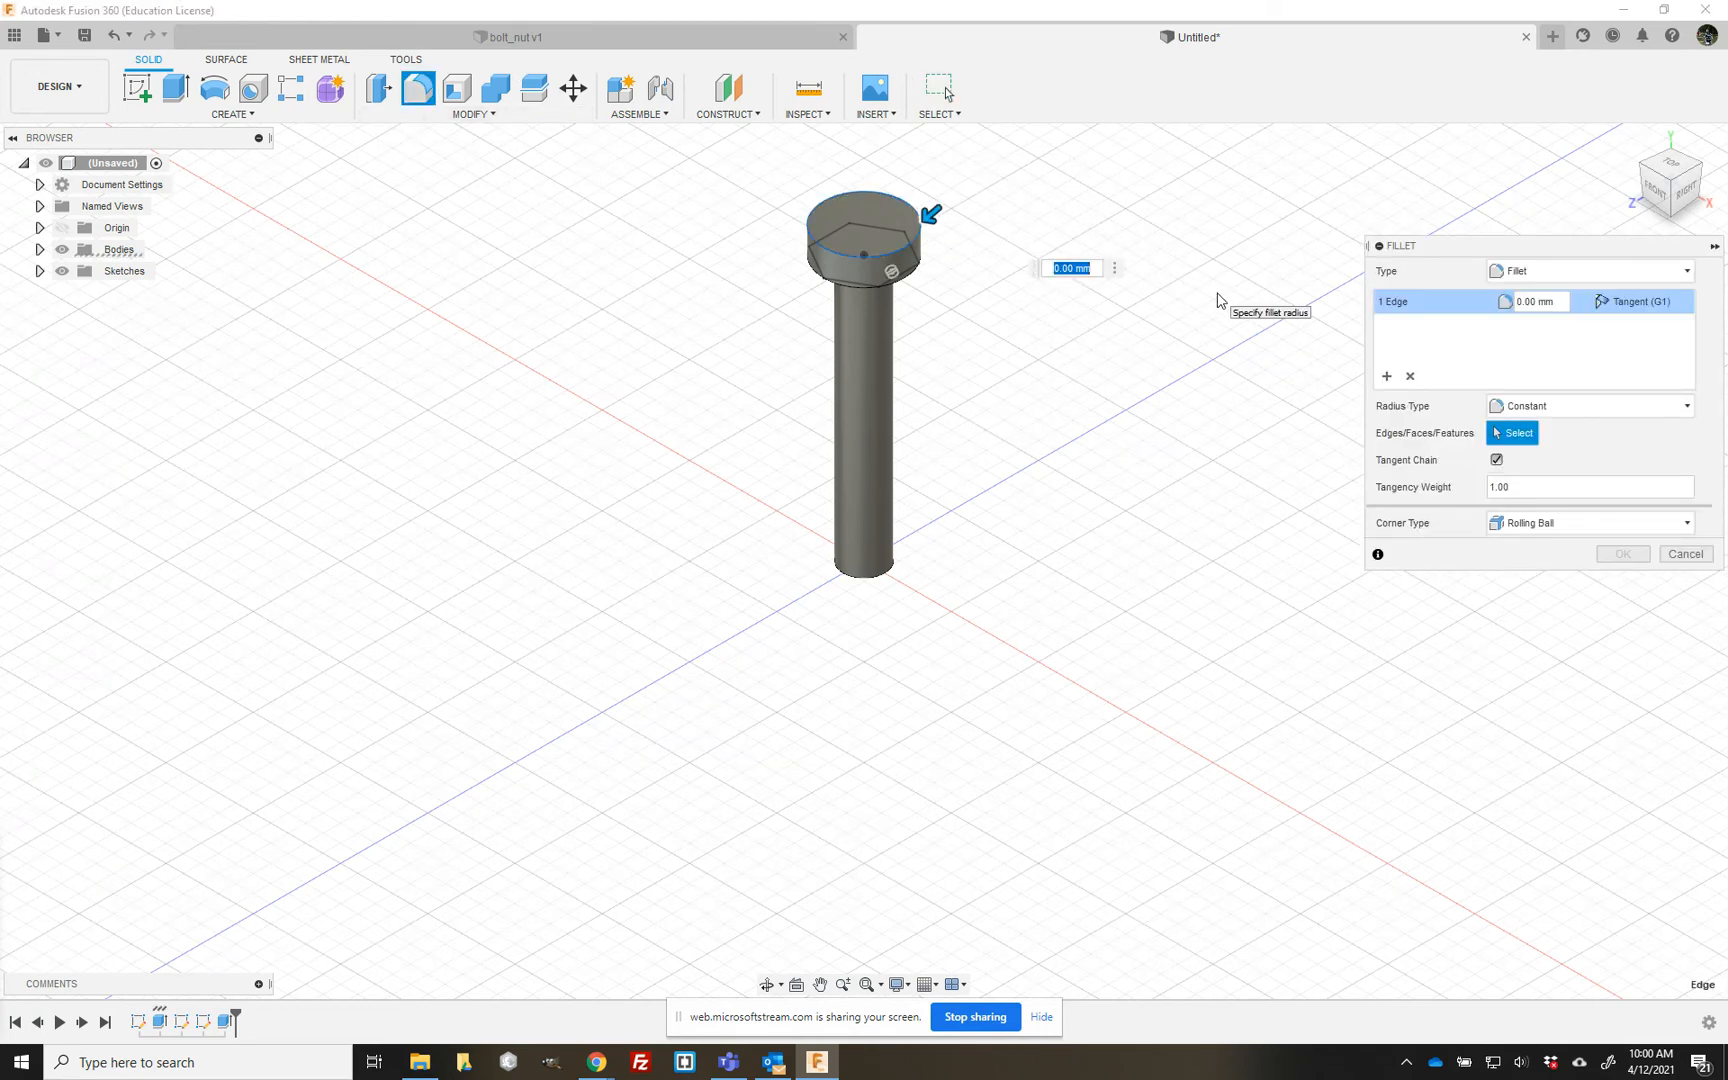
type("2")
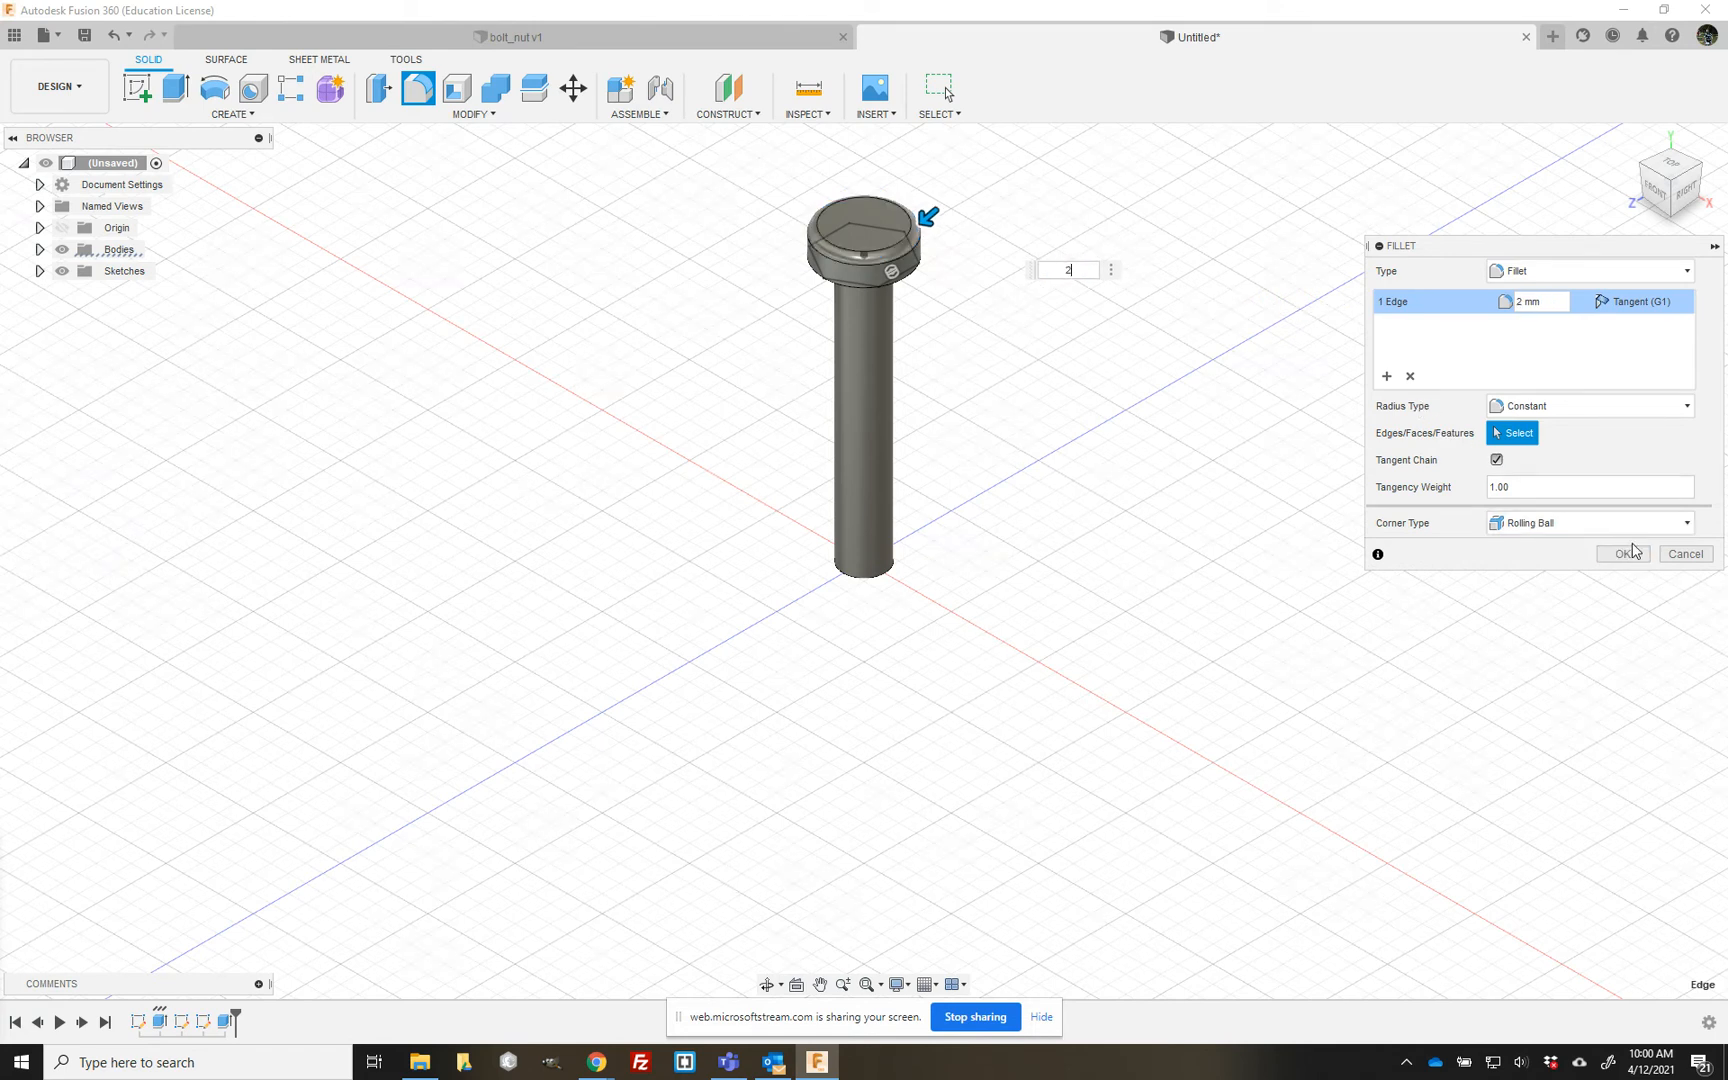
left_click(1630, 552)
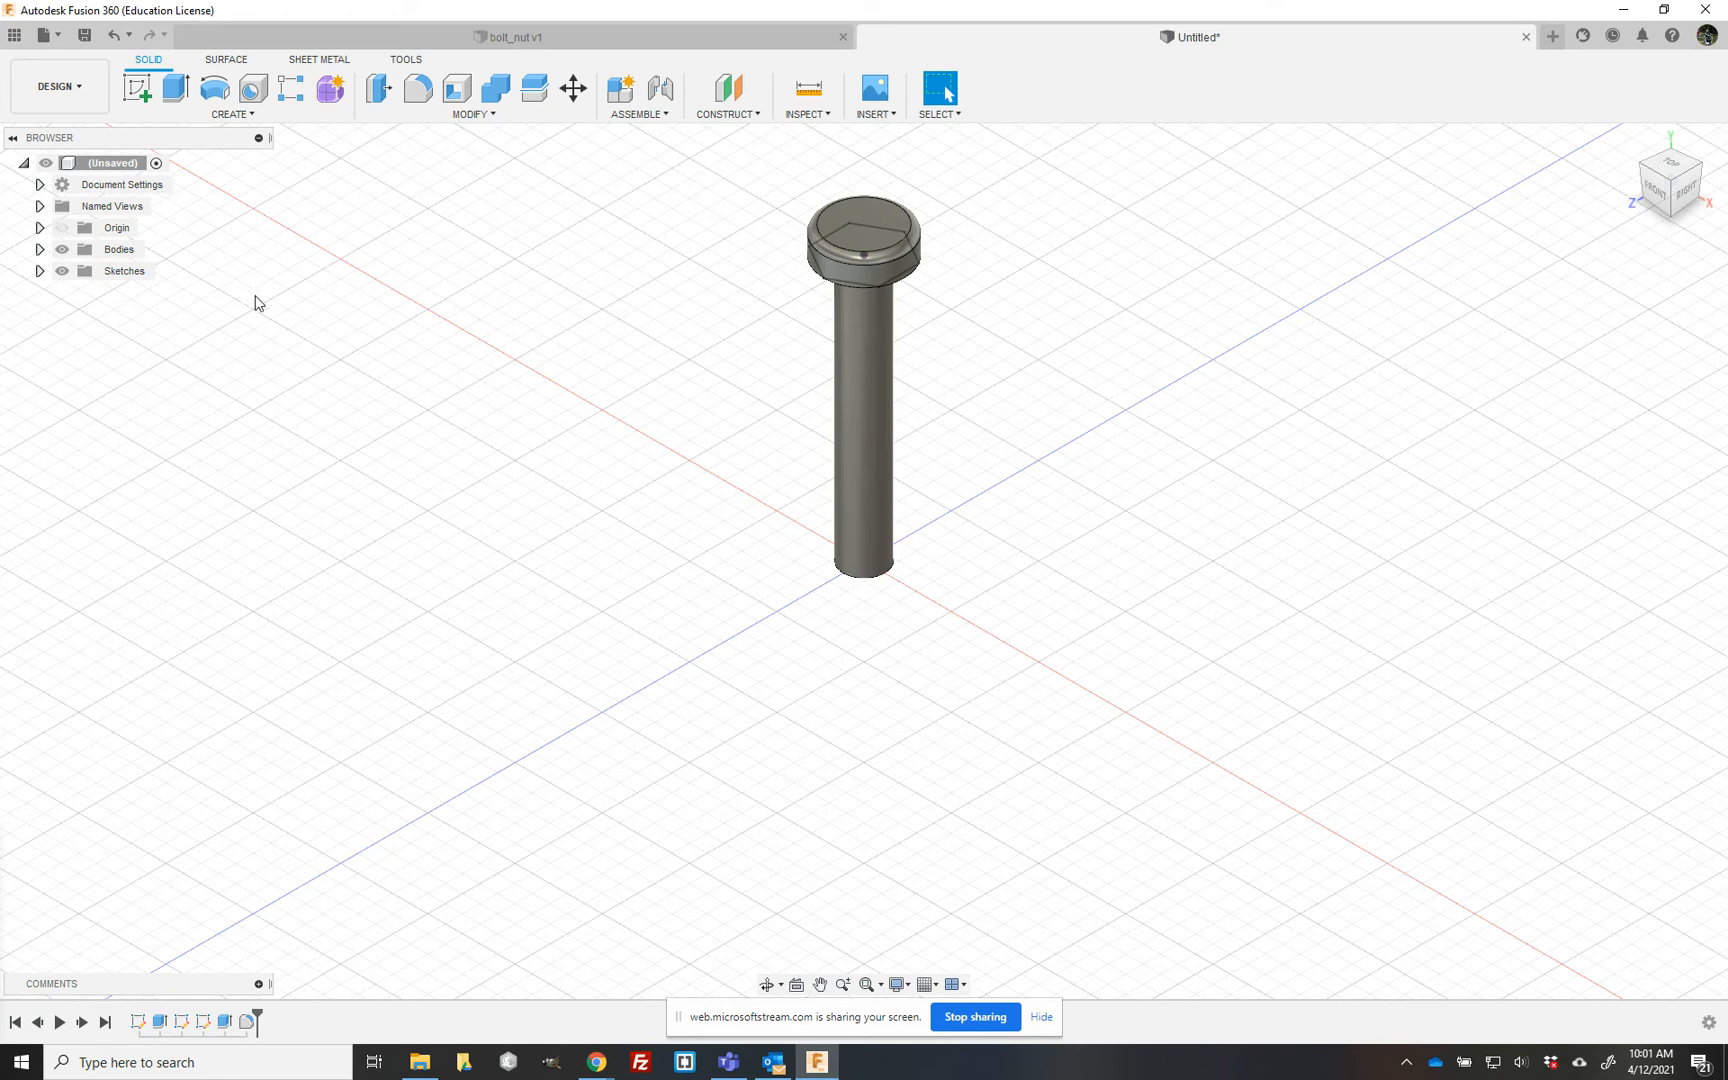
- Extrude both profiles of the hexagon sketch upward 7.6 mm, up to the cap's top, as a new body
left_click(176, 97)
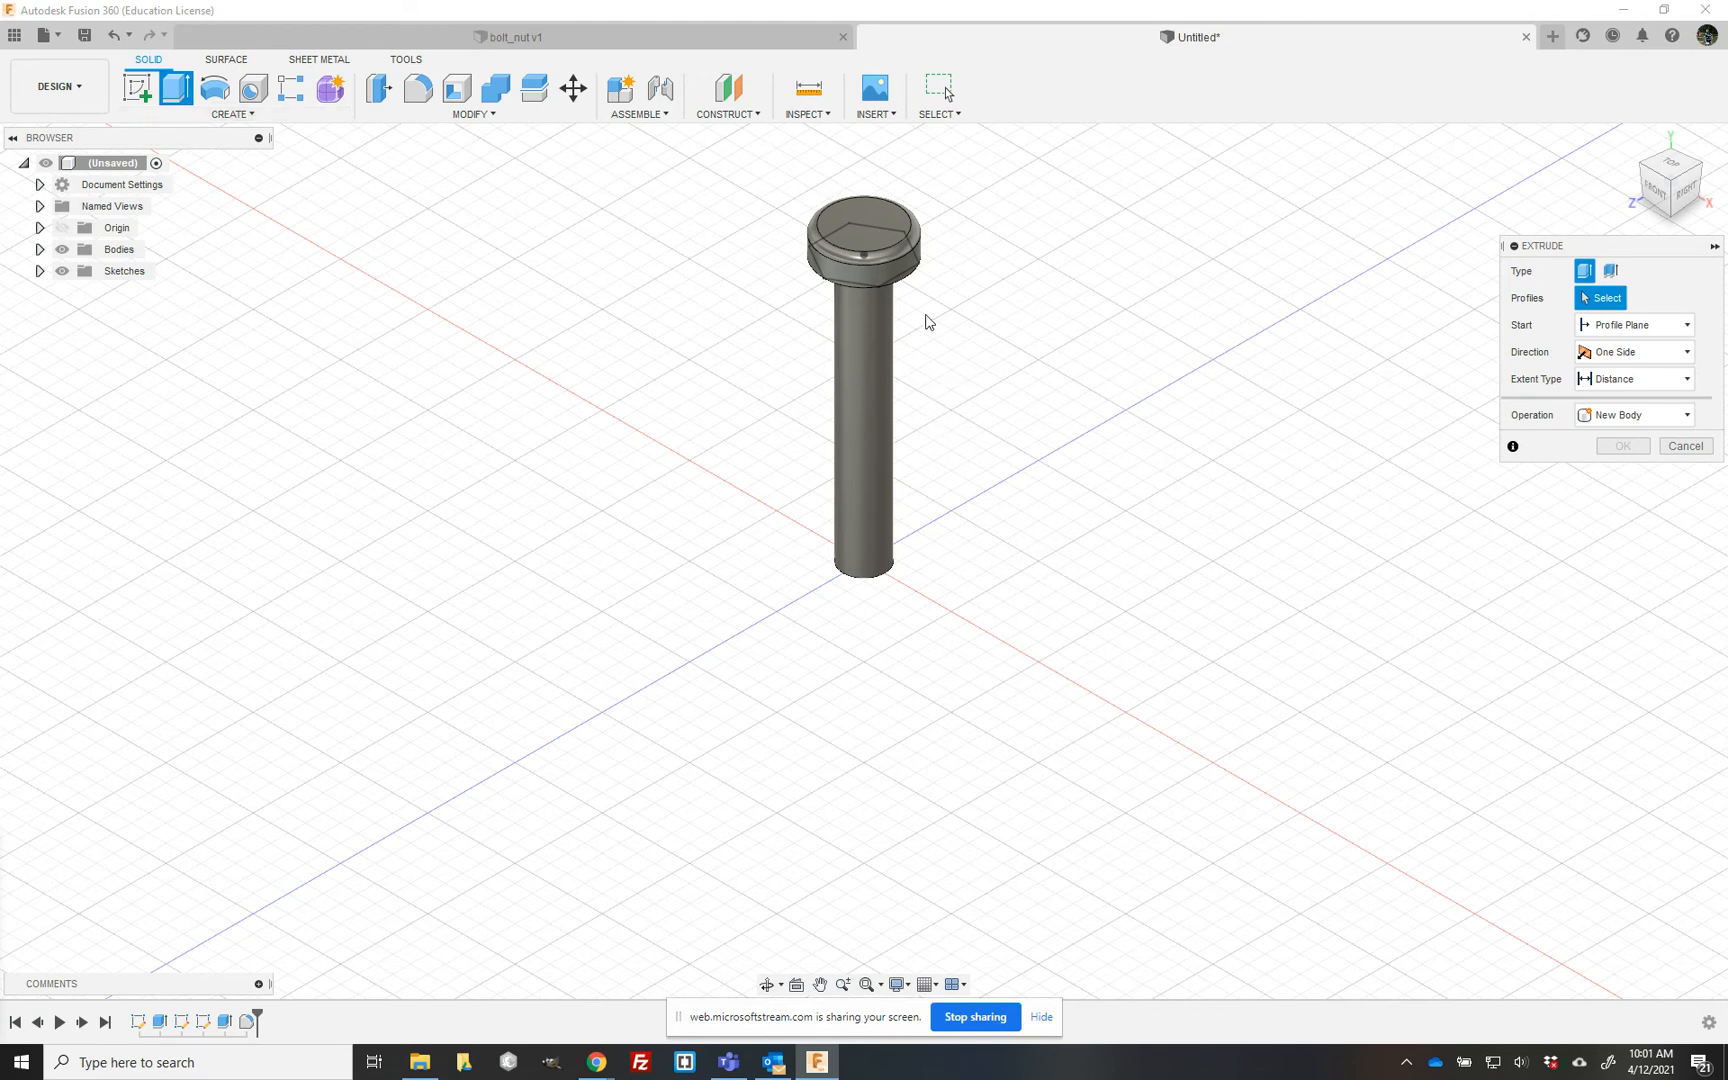
left_click(882, 281)
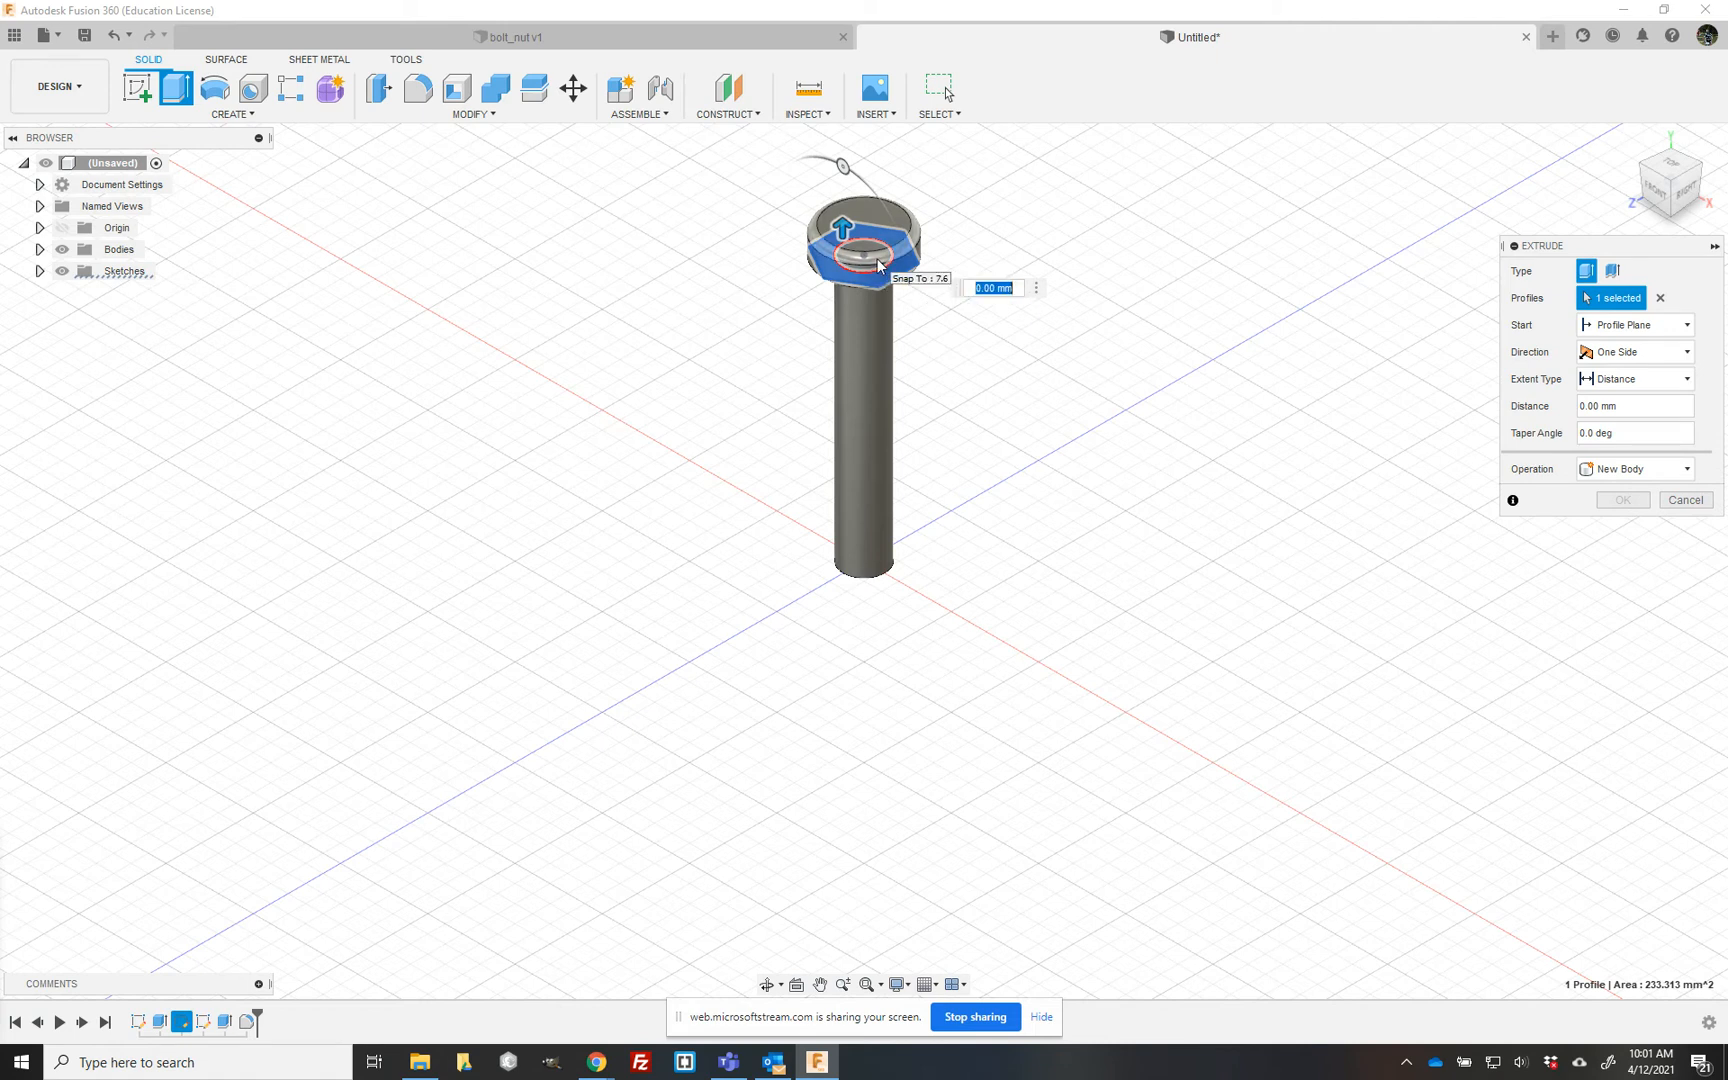
left_click(879, 265)
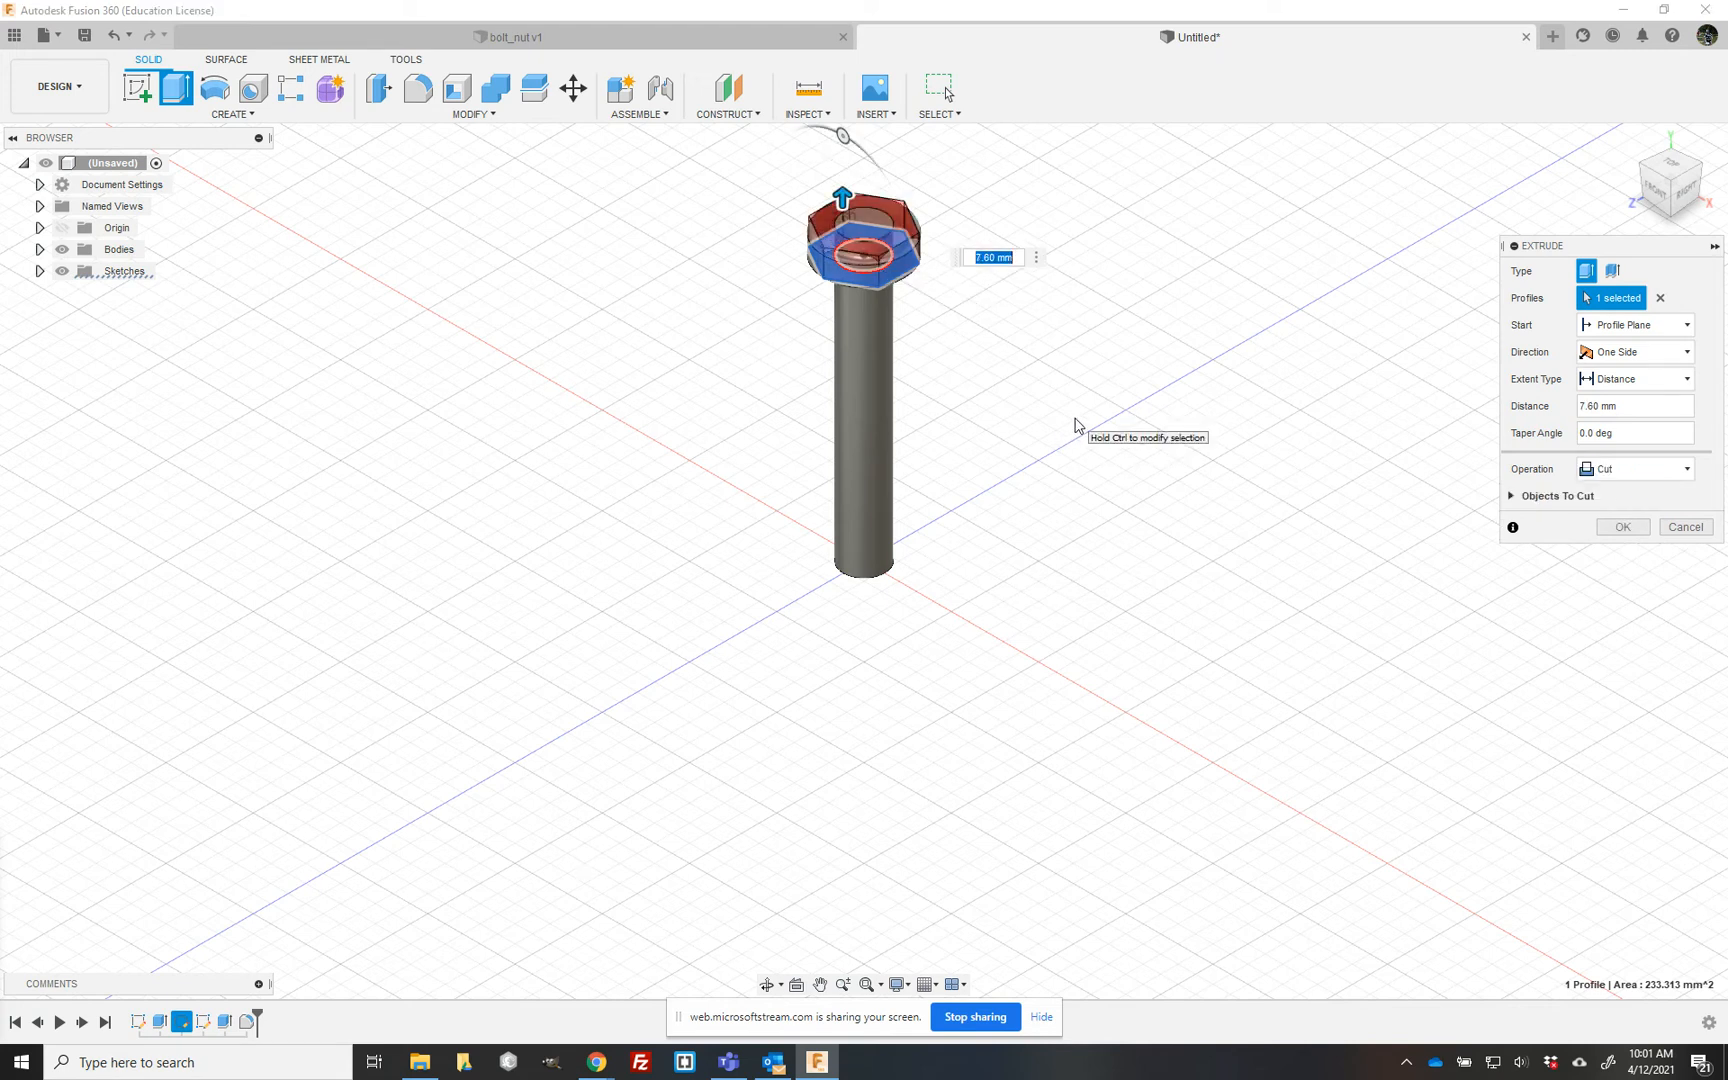
left_click(865, 274)
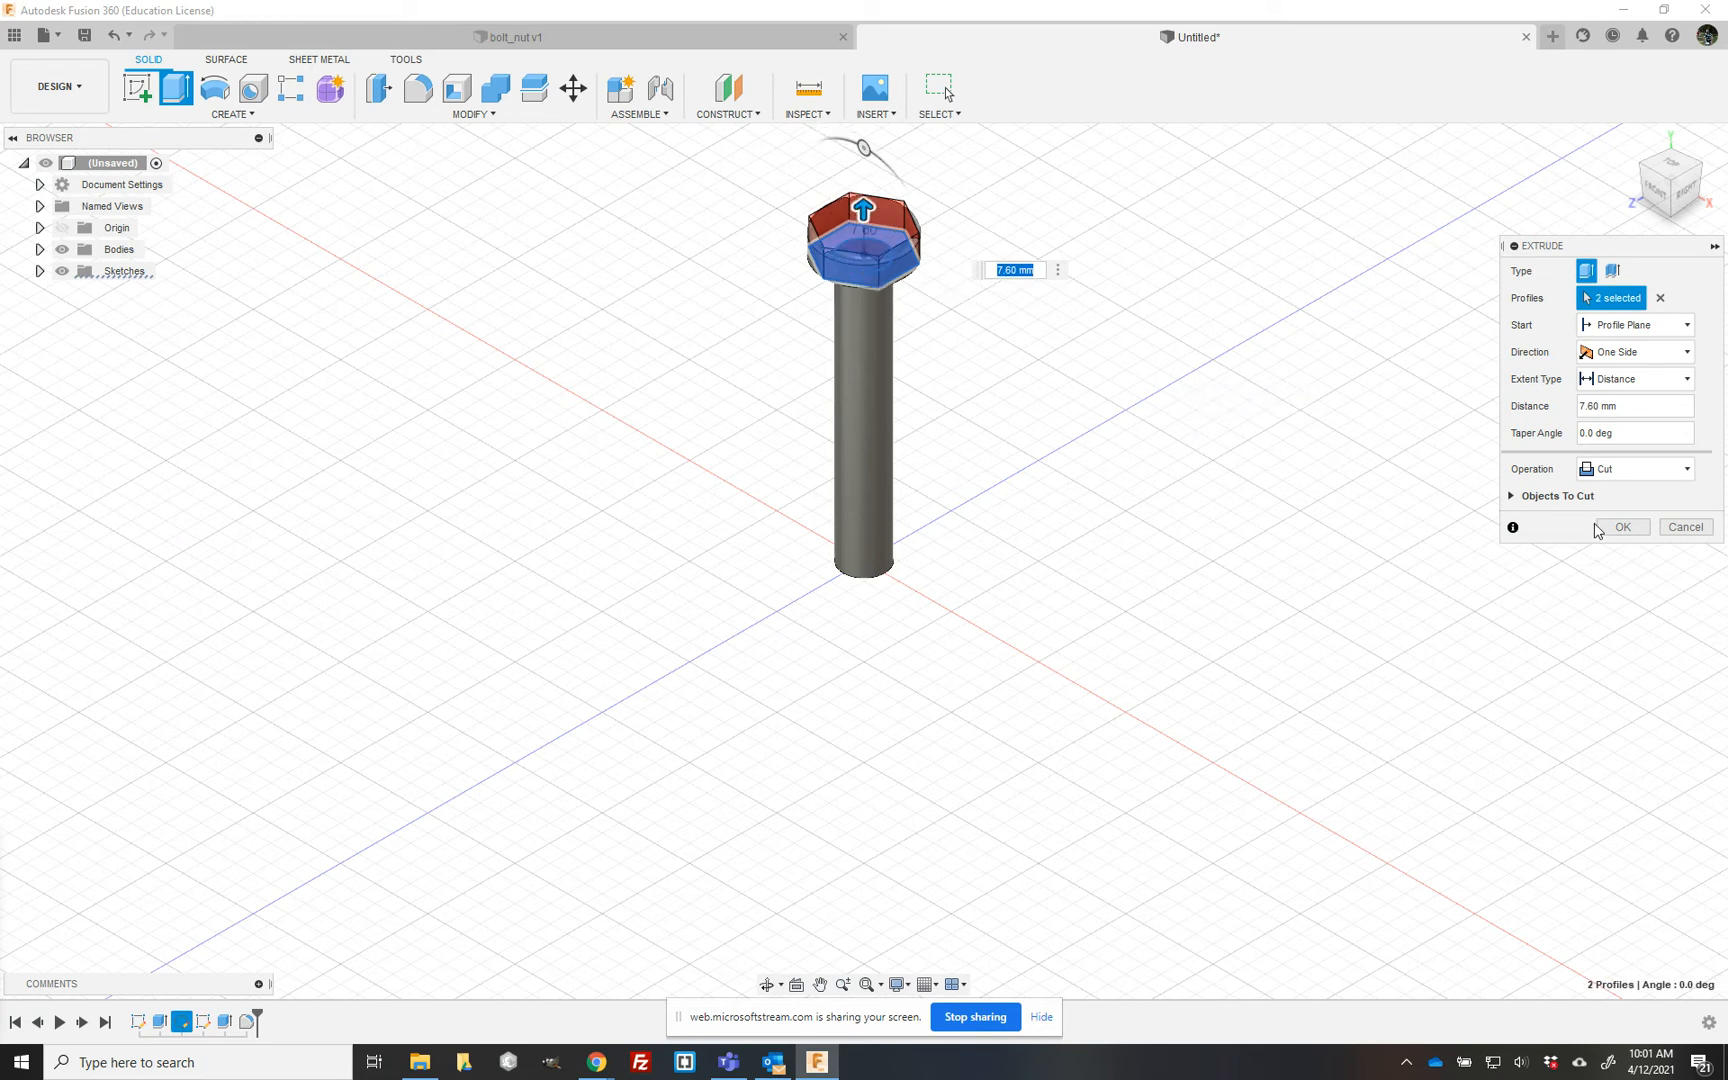
left_click(1668, 470)
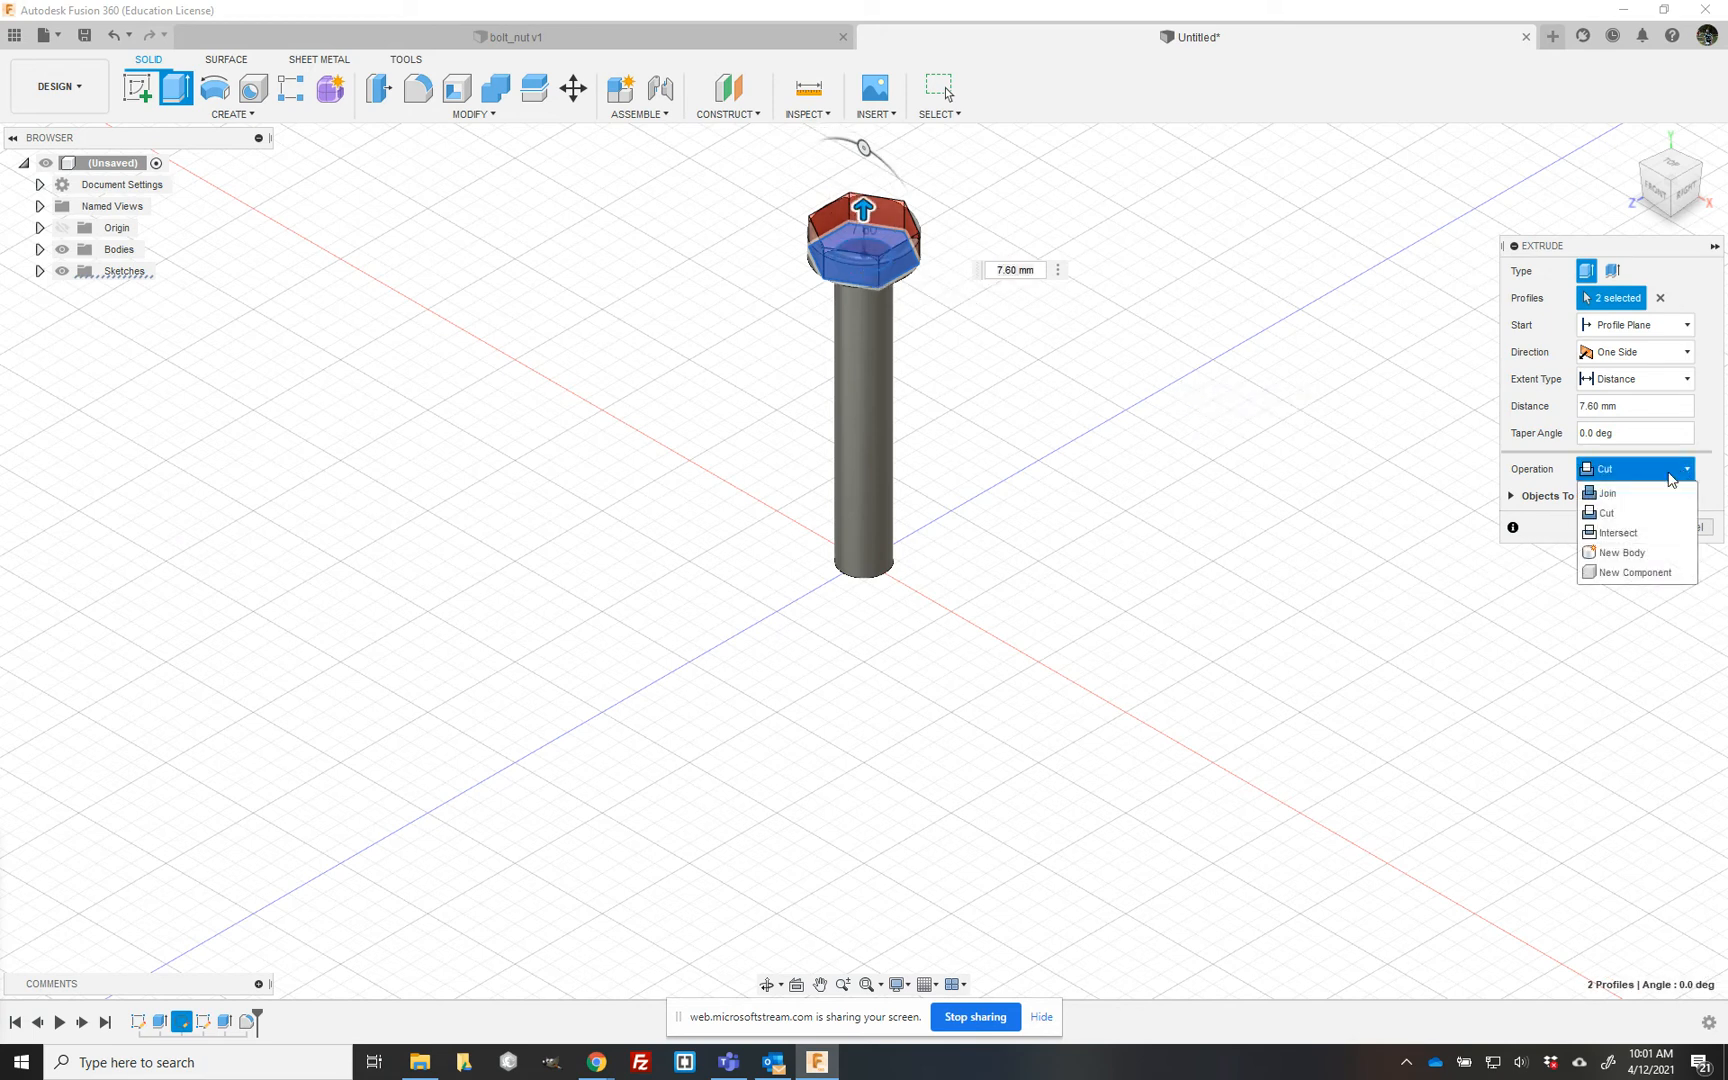
left_click(1632, 553)
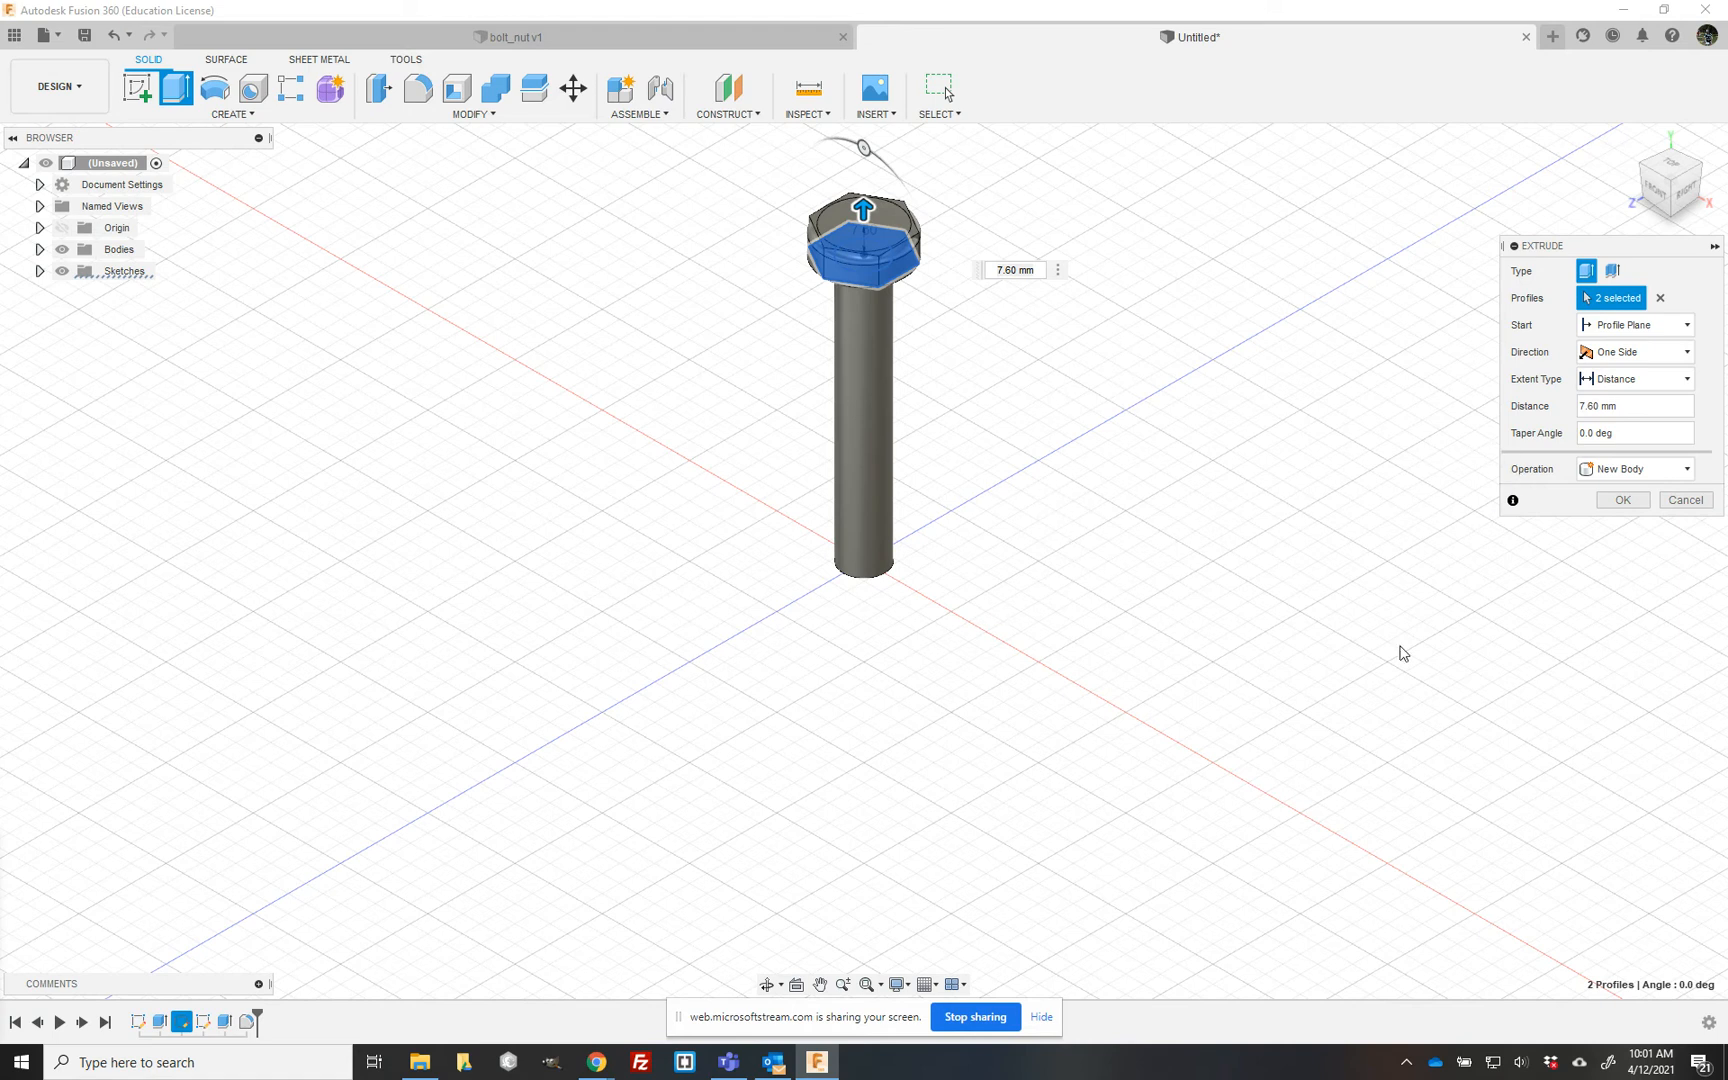
left_click(1623, 500)
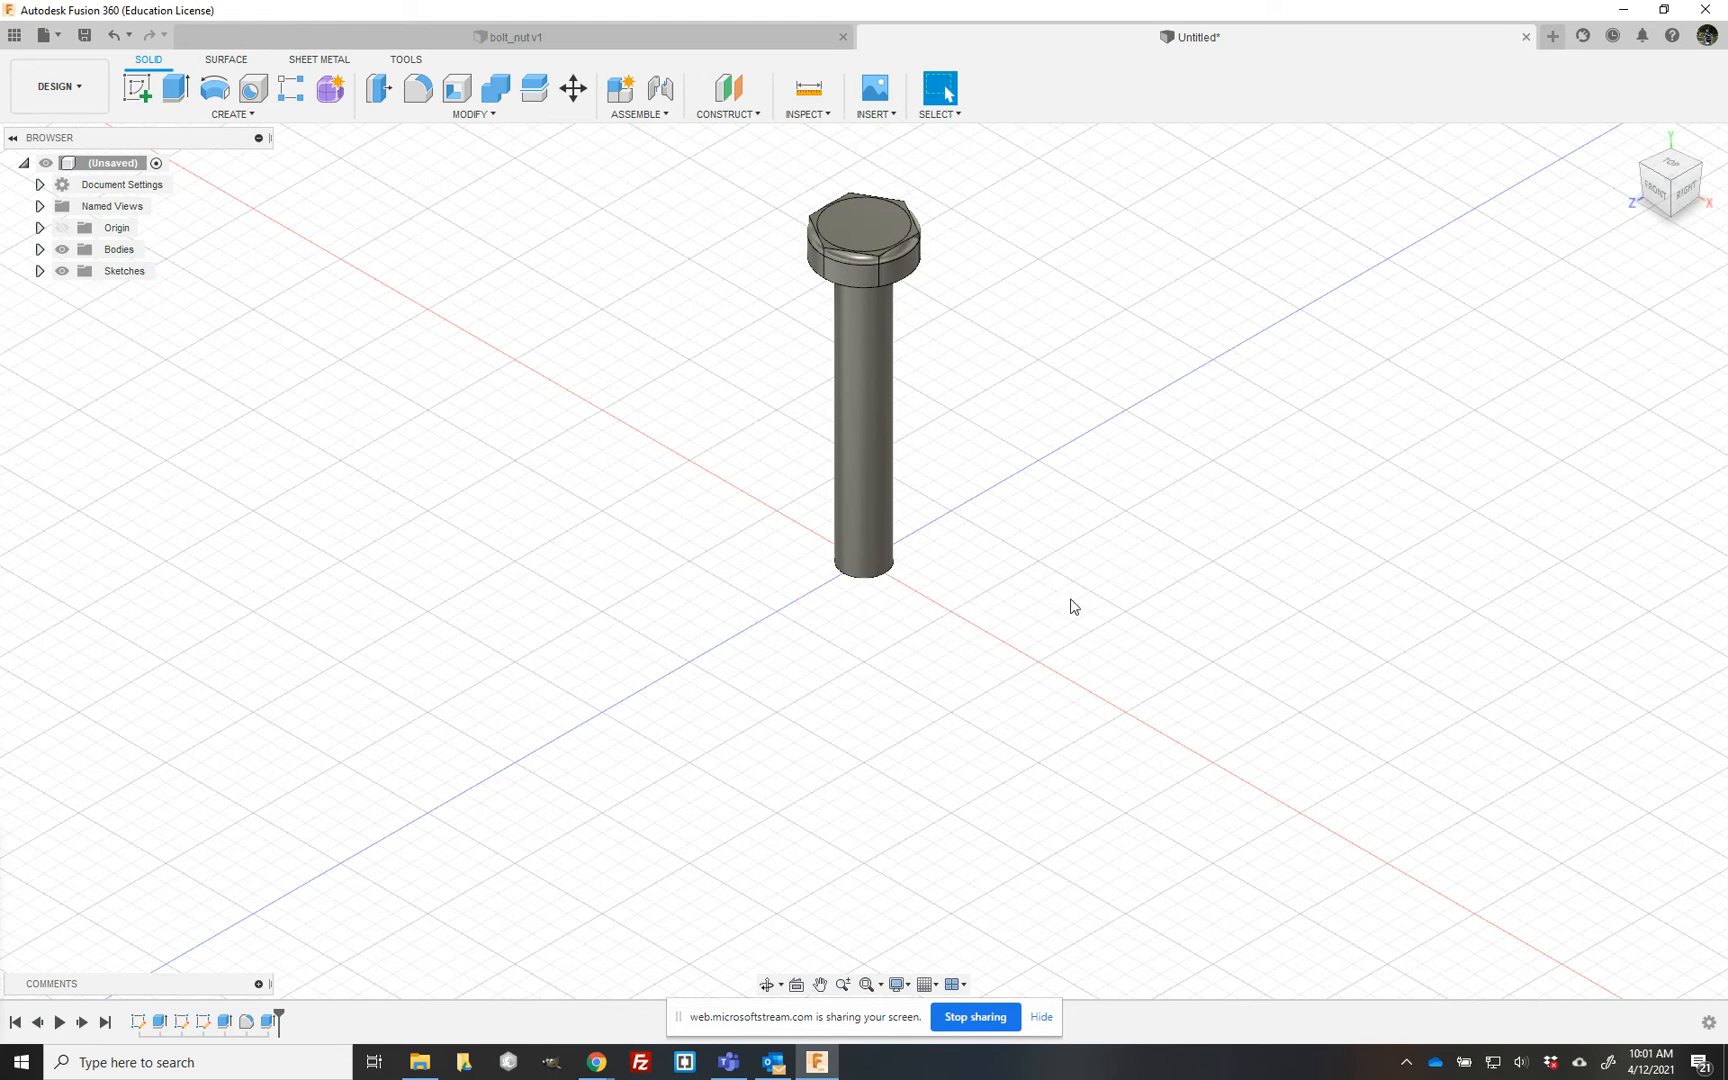
- List the bodies and view the round-capped bolt and the hexagonal prism separately and together to compare their shapes
left_click(40, 249)
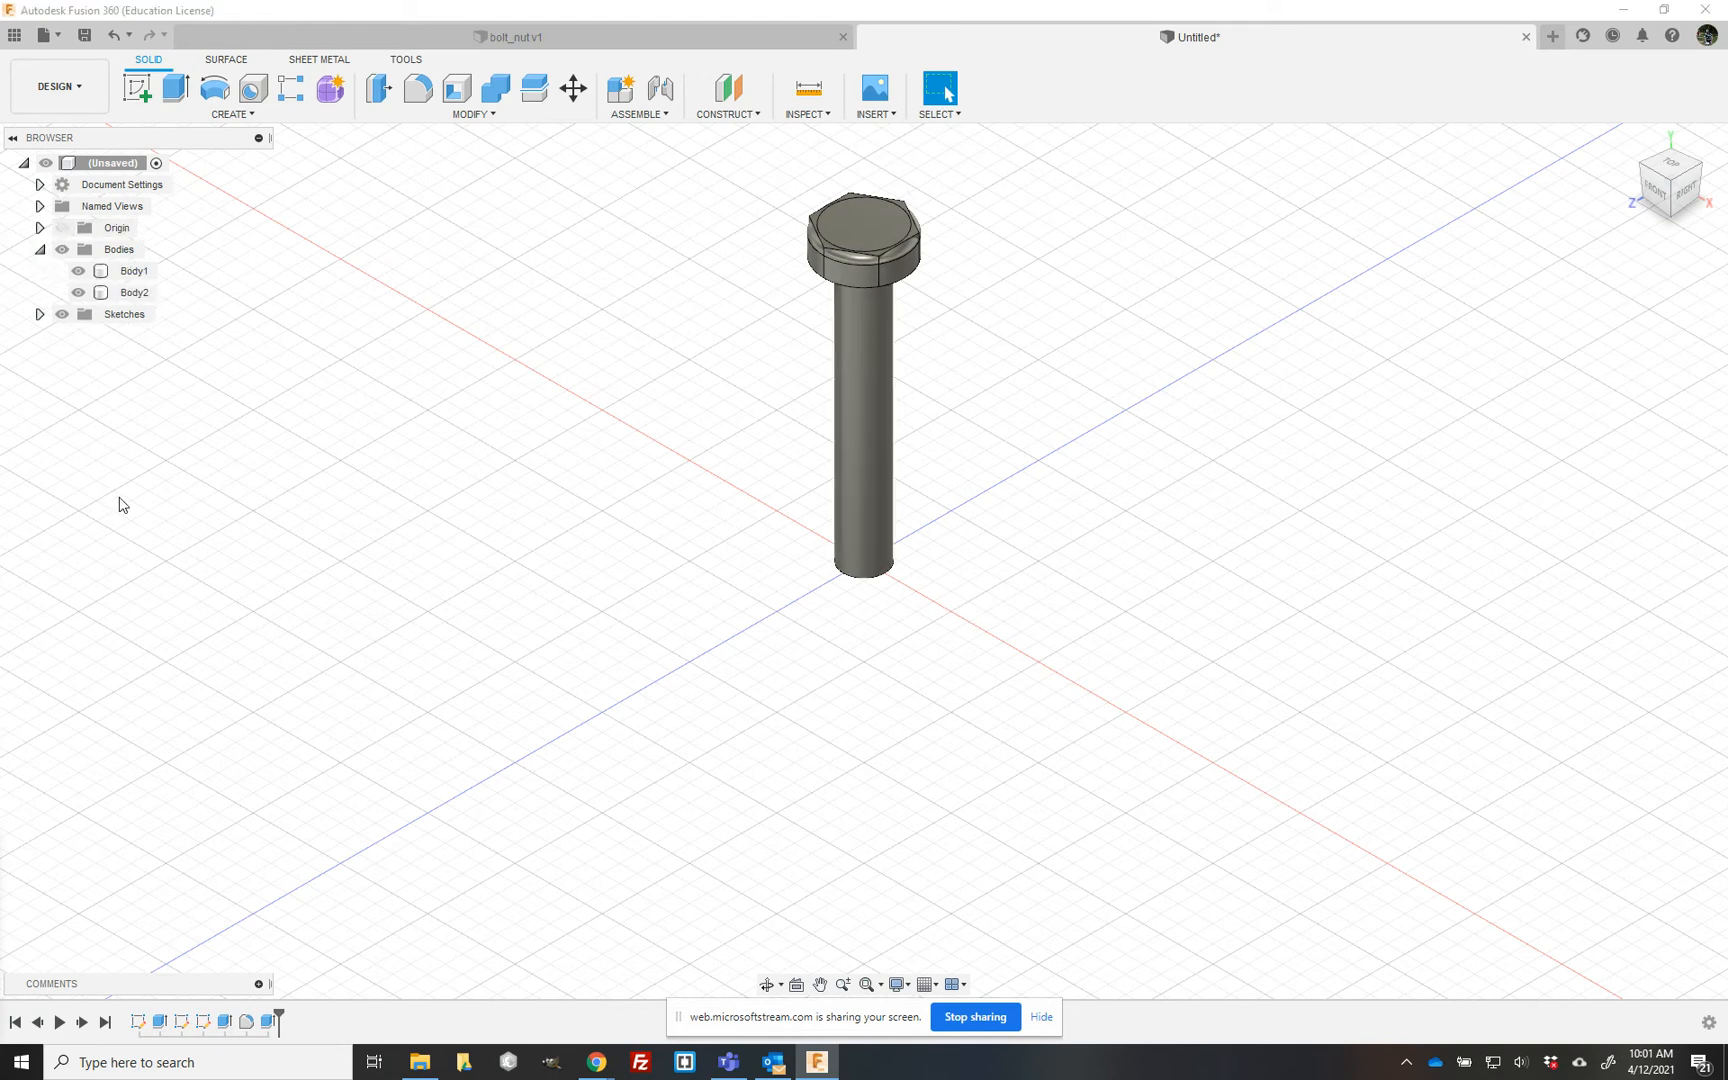
left_click(139, 276)
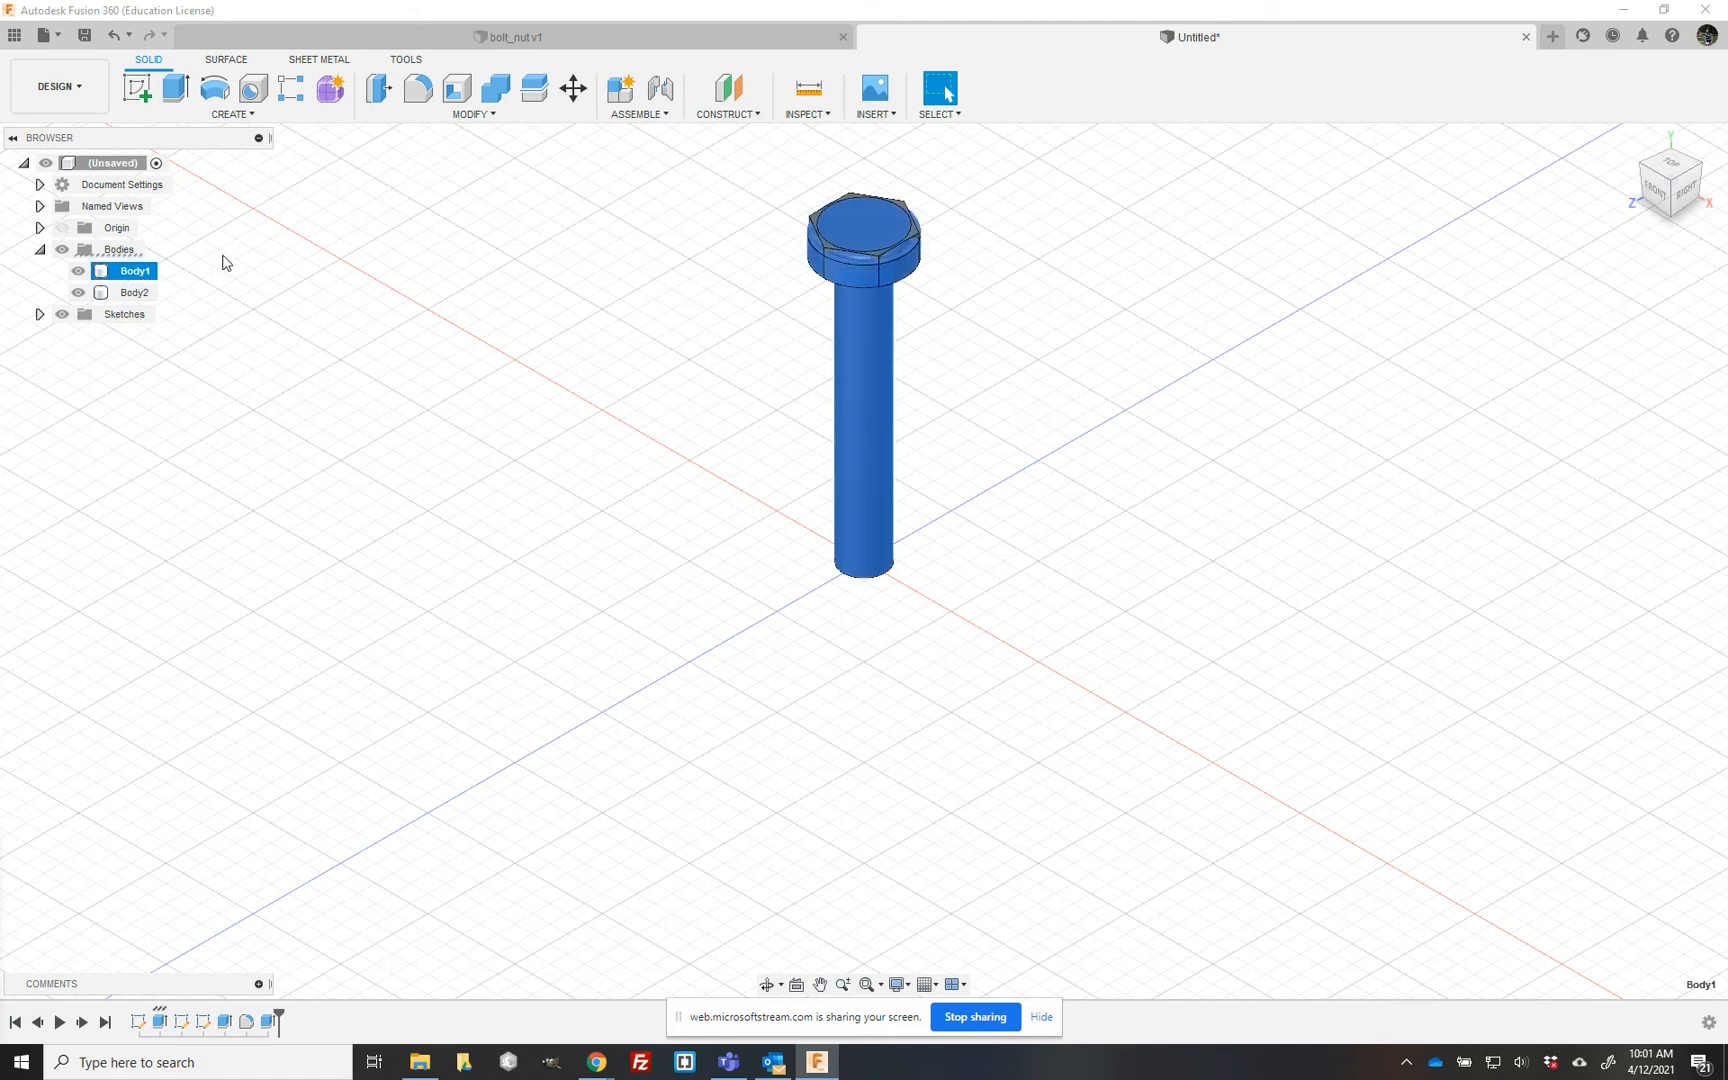
left_click(79, 293)
left_click(78, 271)
left_click(78, 292)
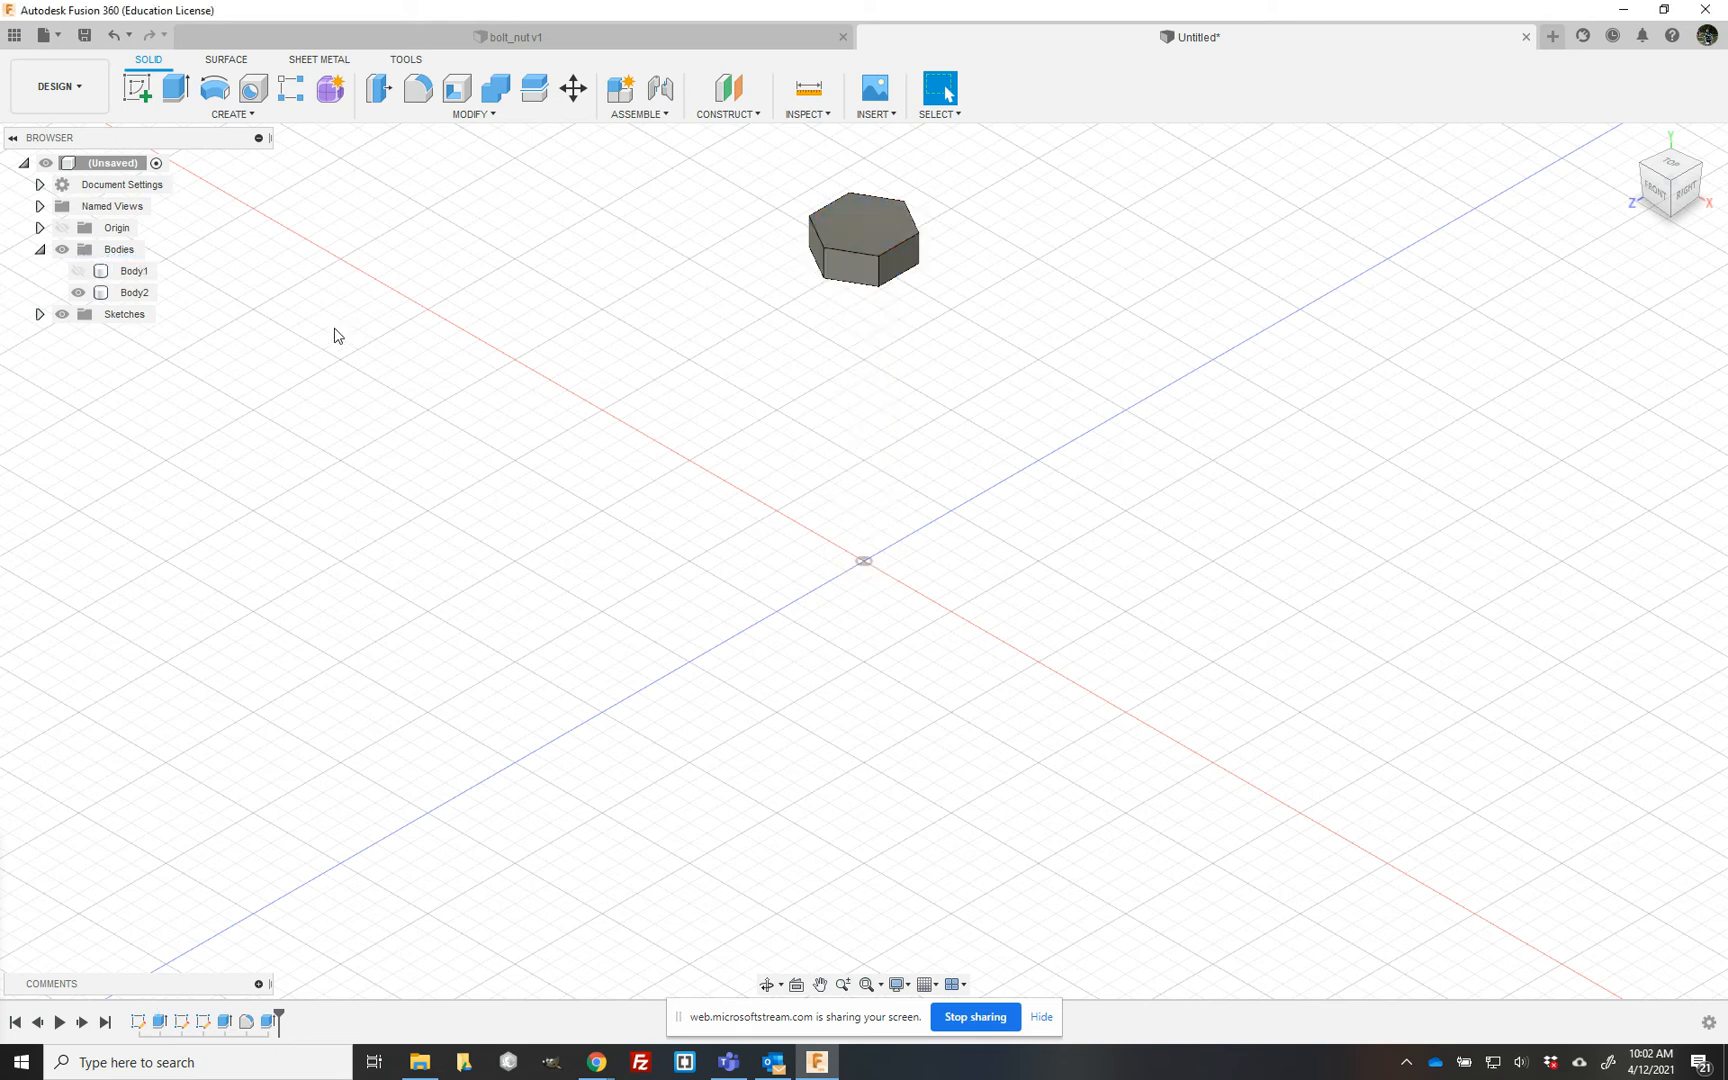
left_click(130, 292)
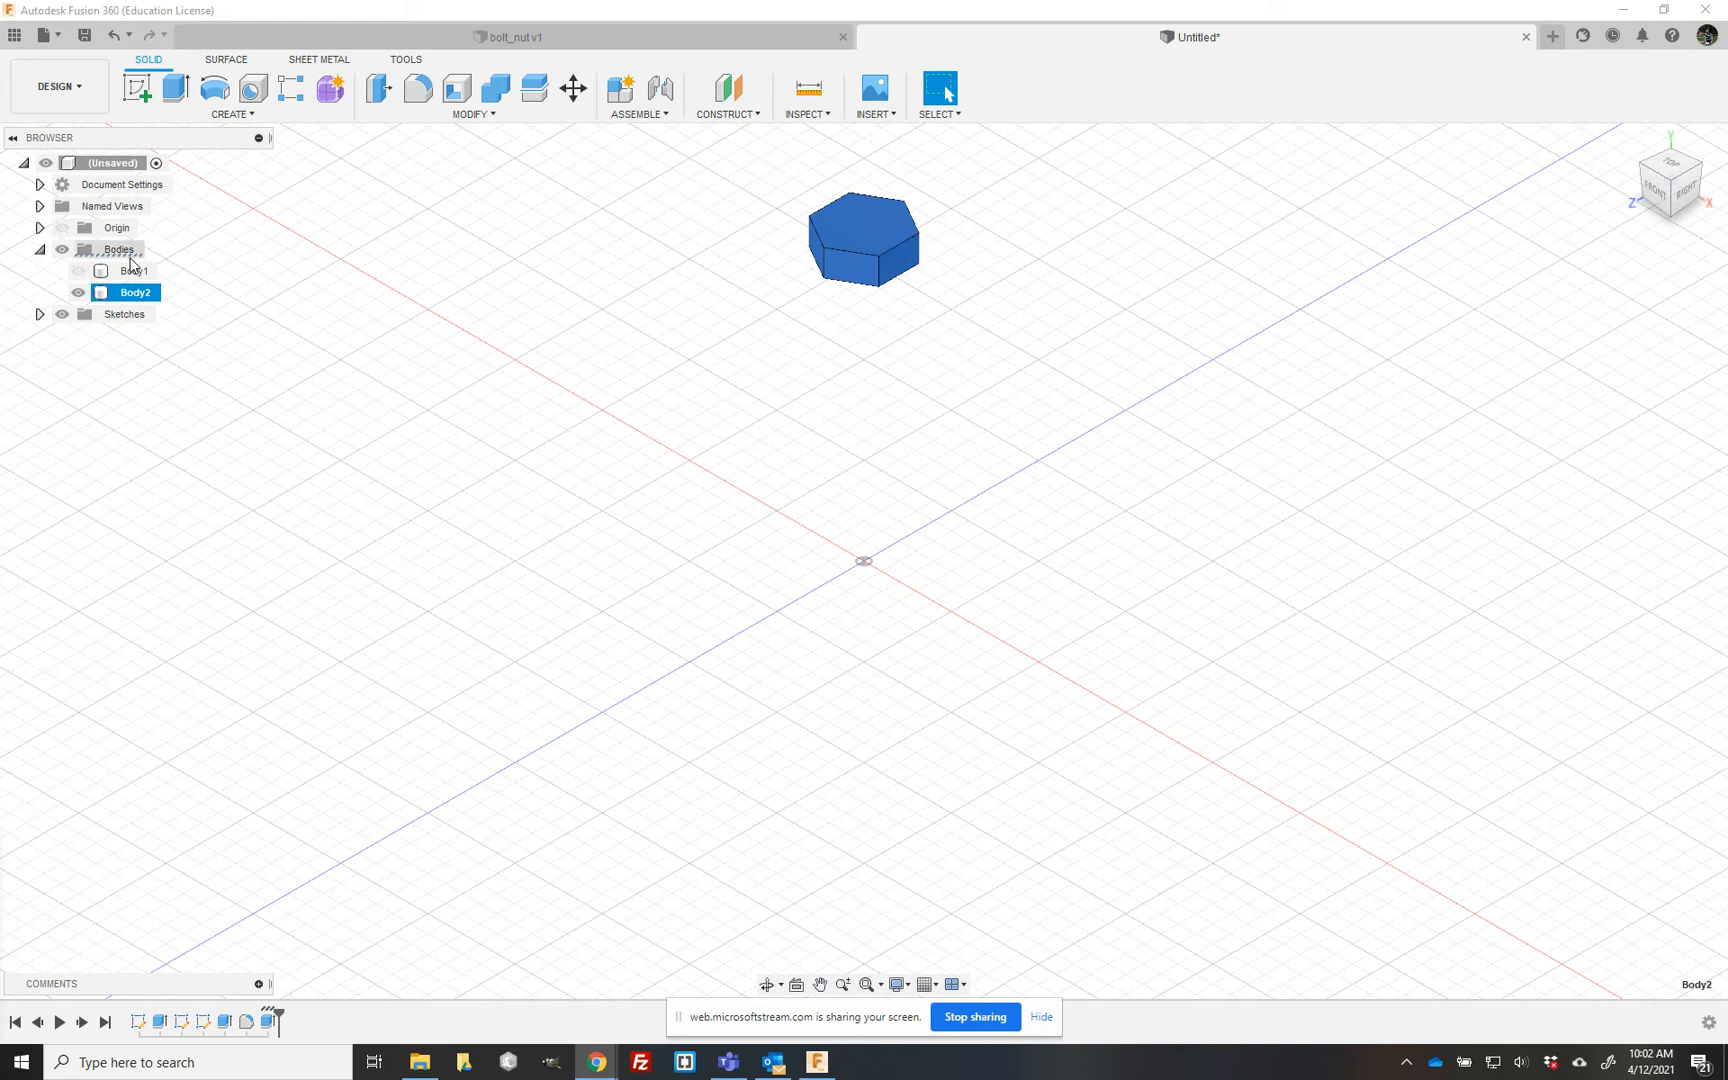
left_click(78, 271)
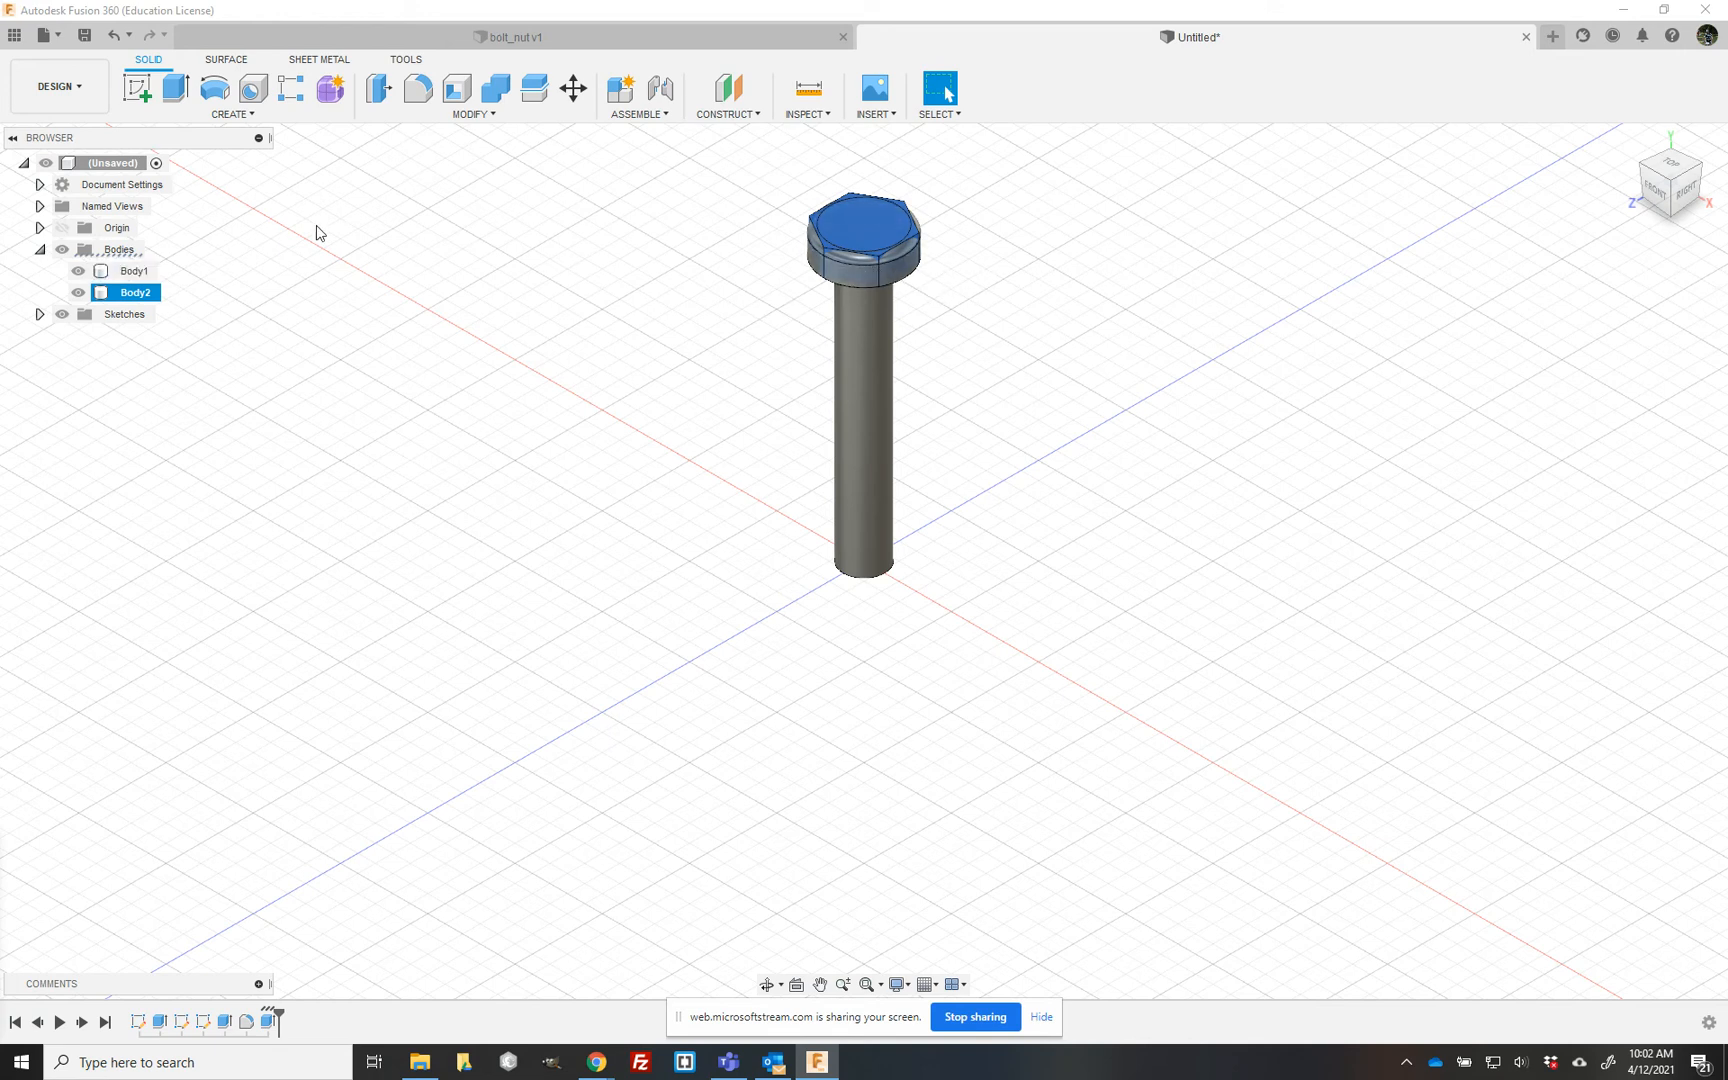
left_click(79, 292)
left_click(132, 271)
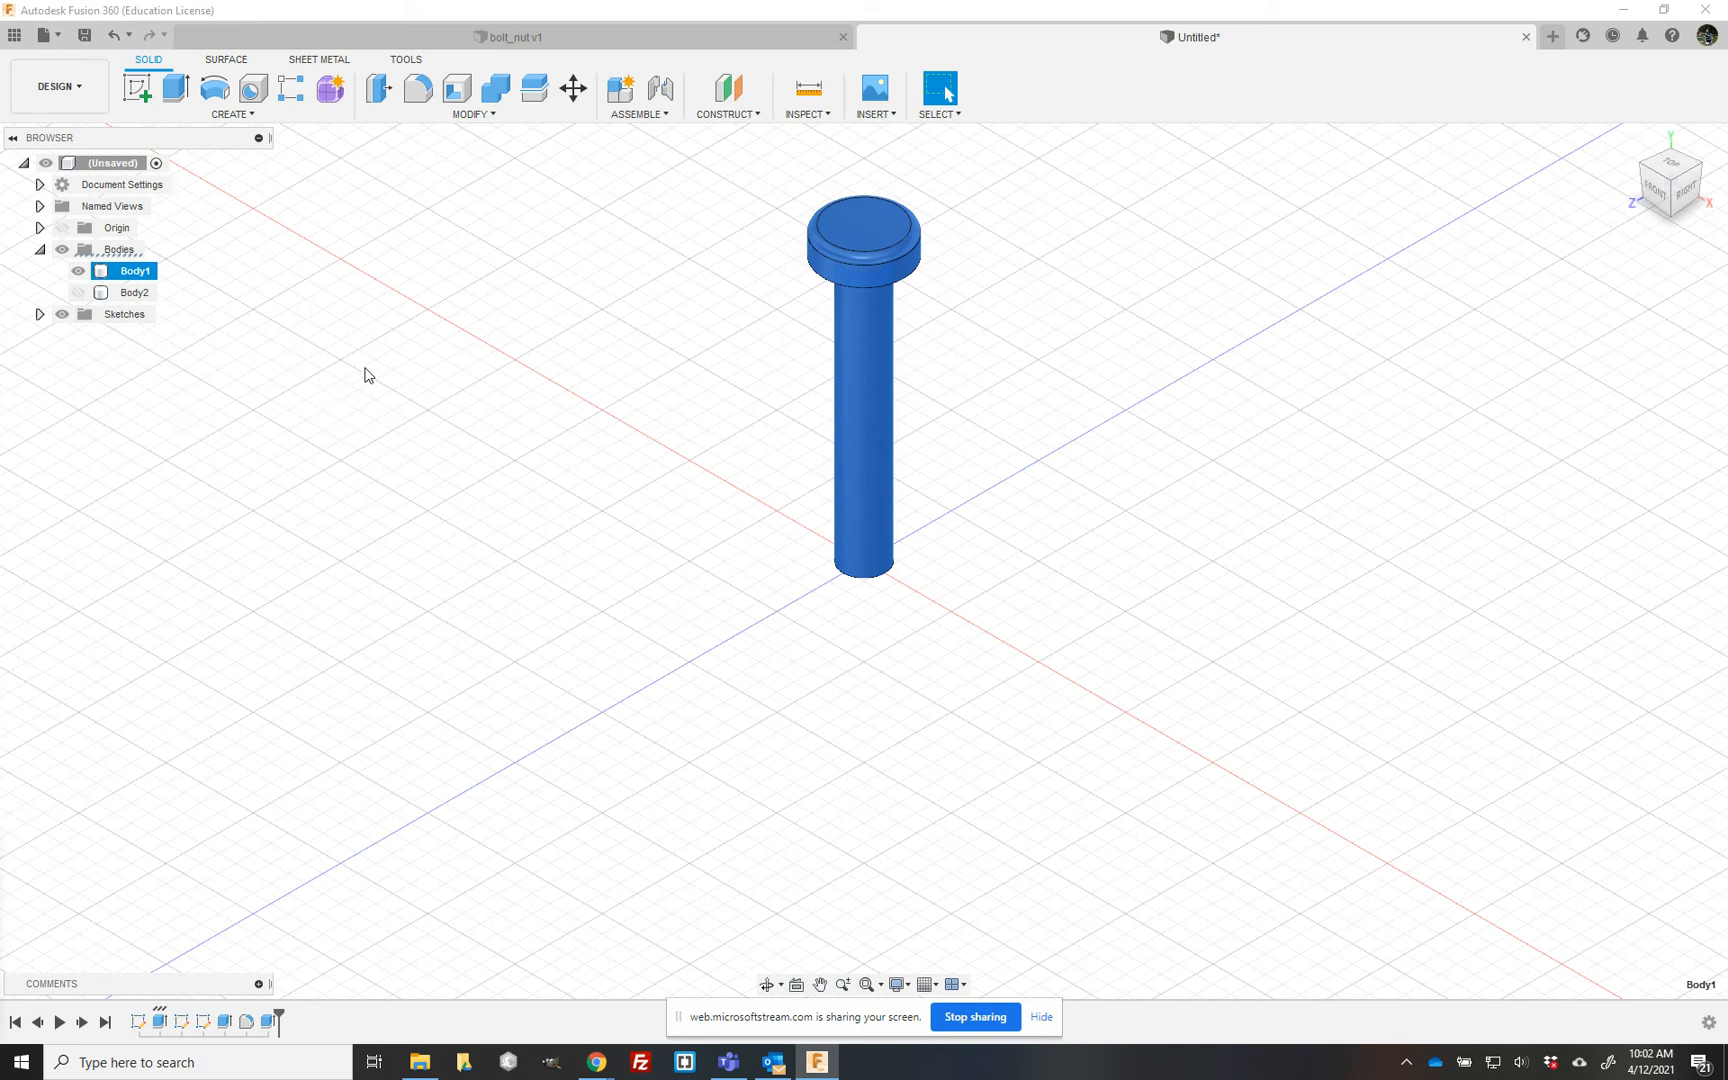
left_click(90, 294, "ctrl")
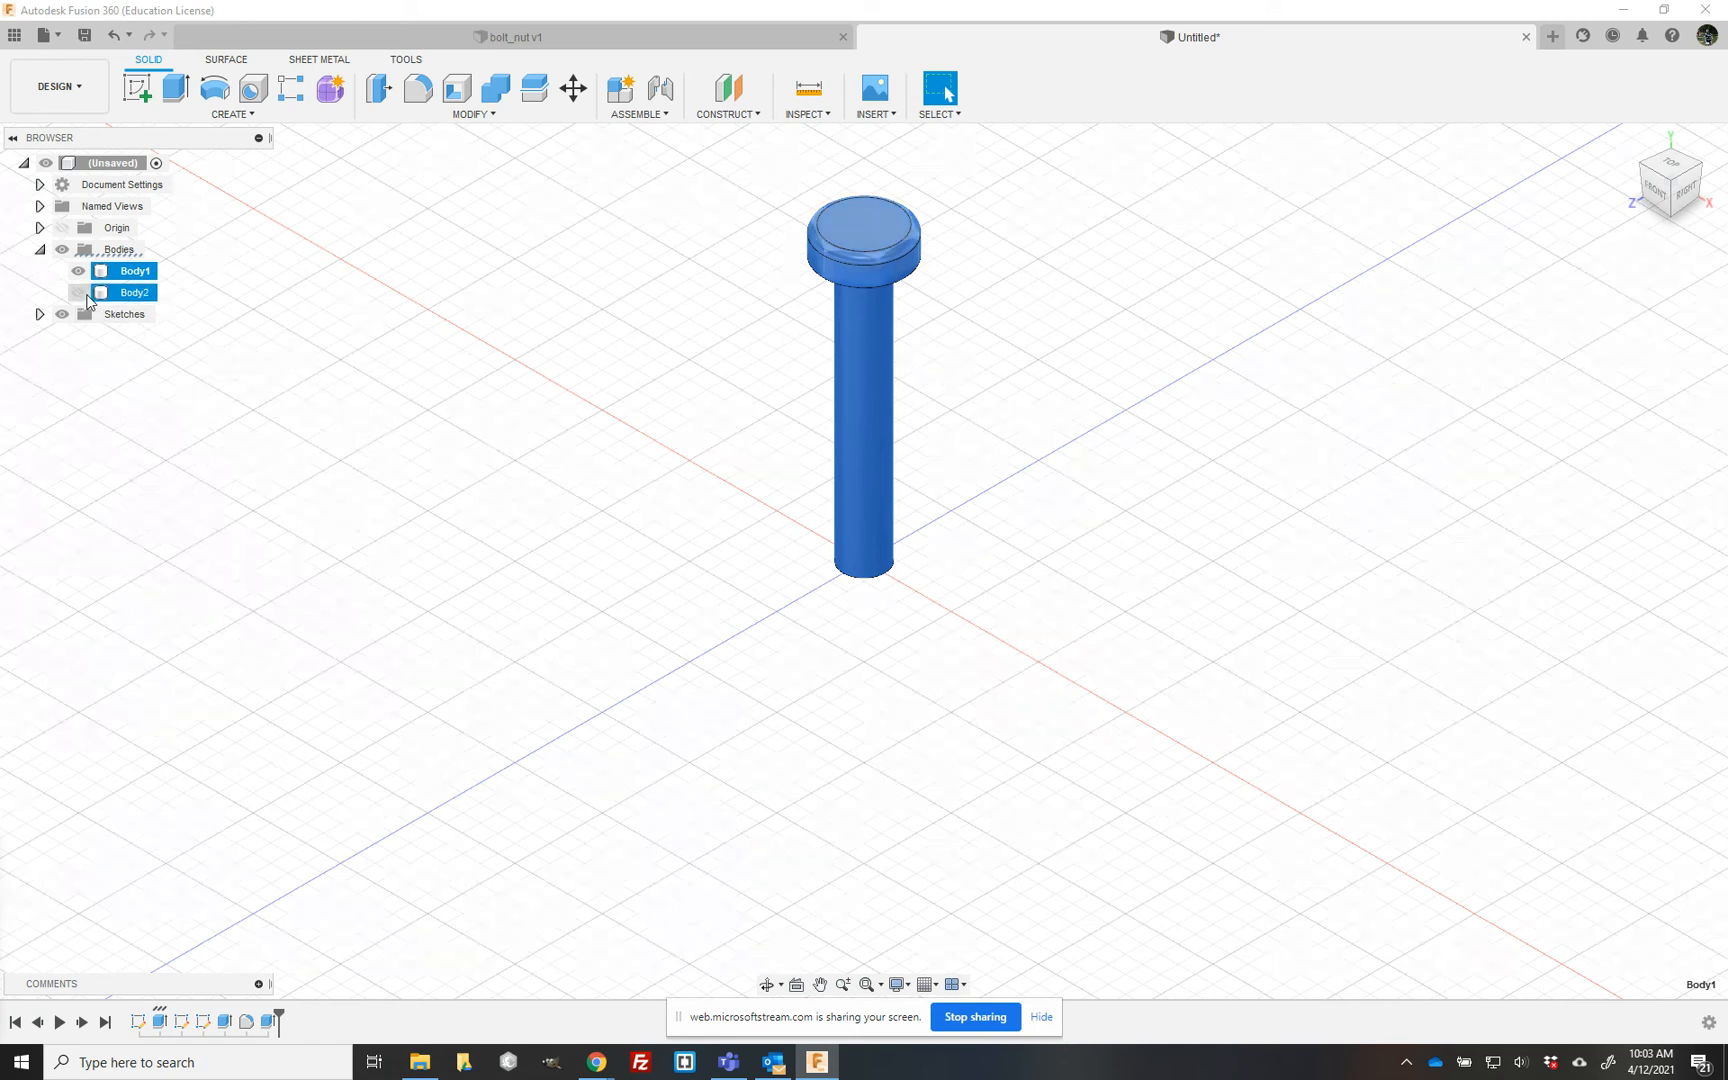
left_click(78, 292)
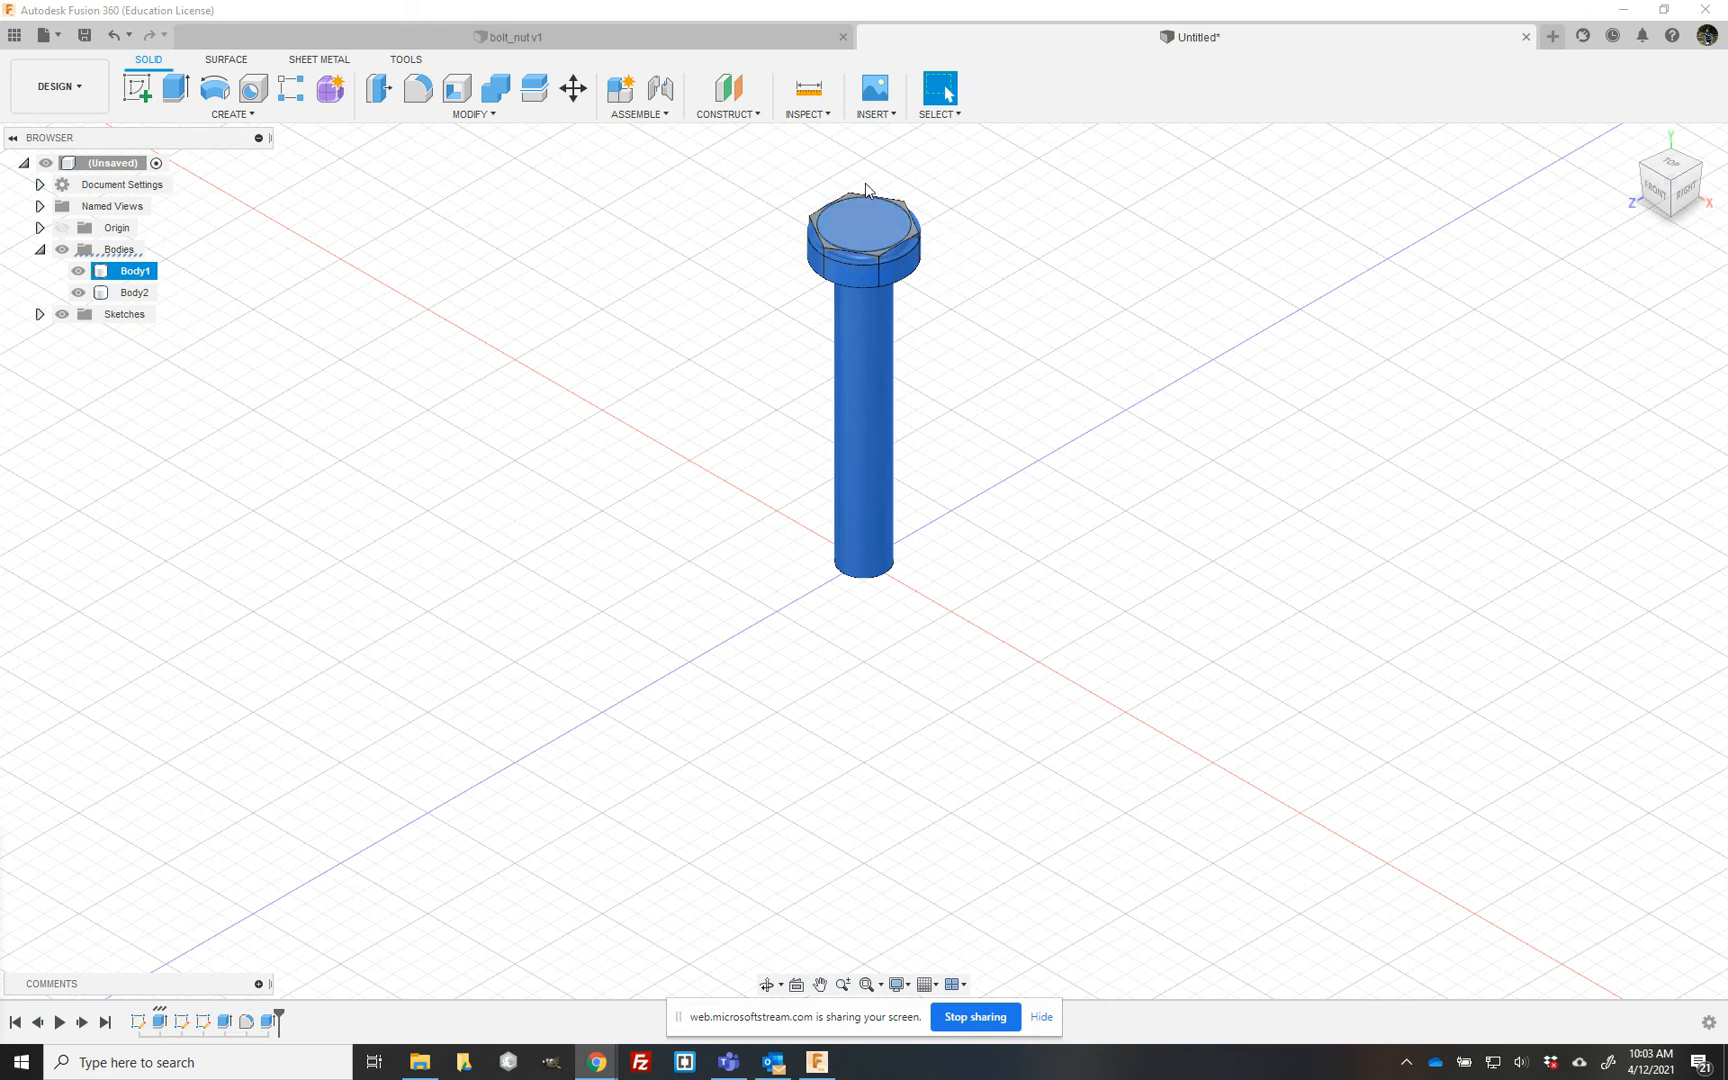
- Hide the hexagonal body and split the round-capped bolt body with the cap's underside face as the splitting tool
left_click(477, 124)
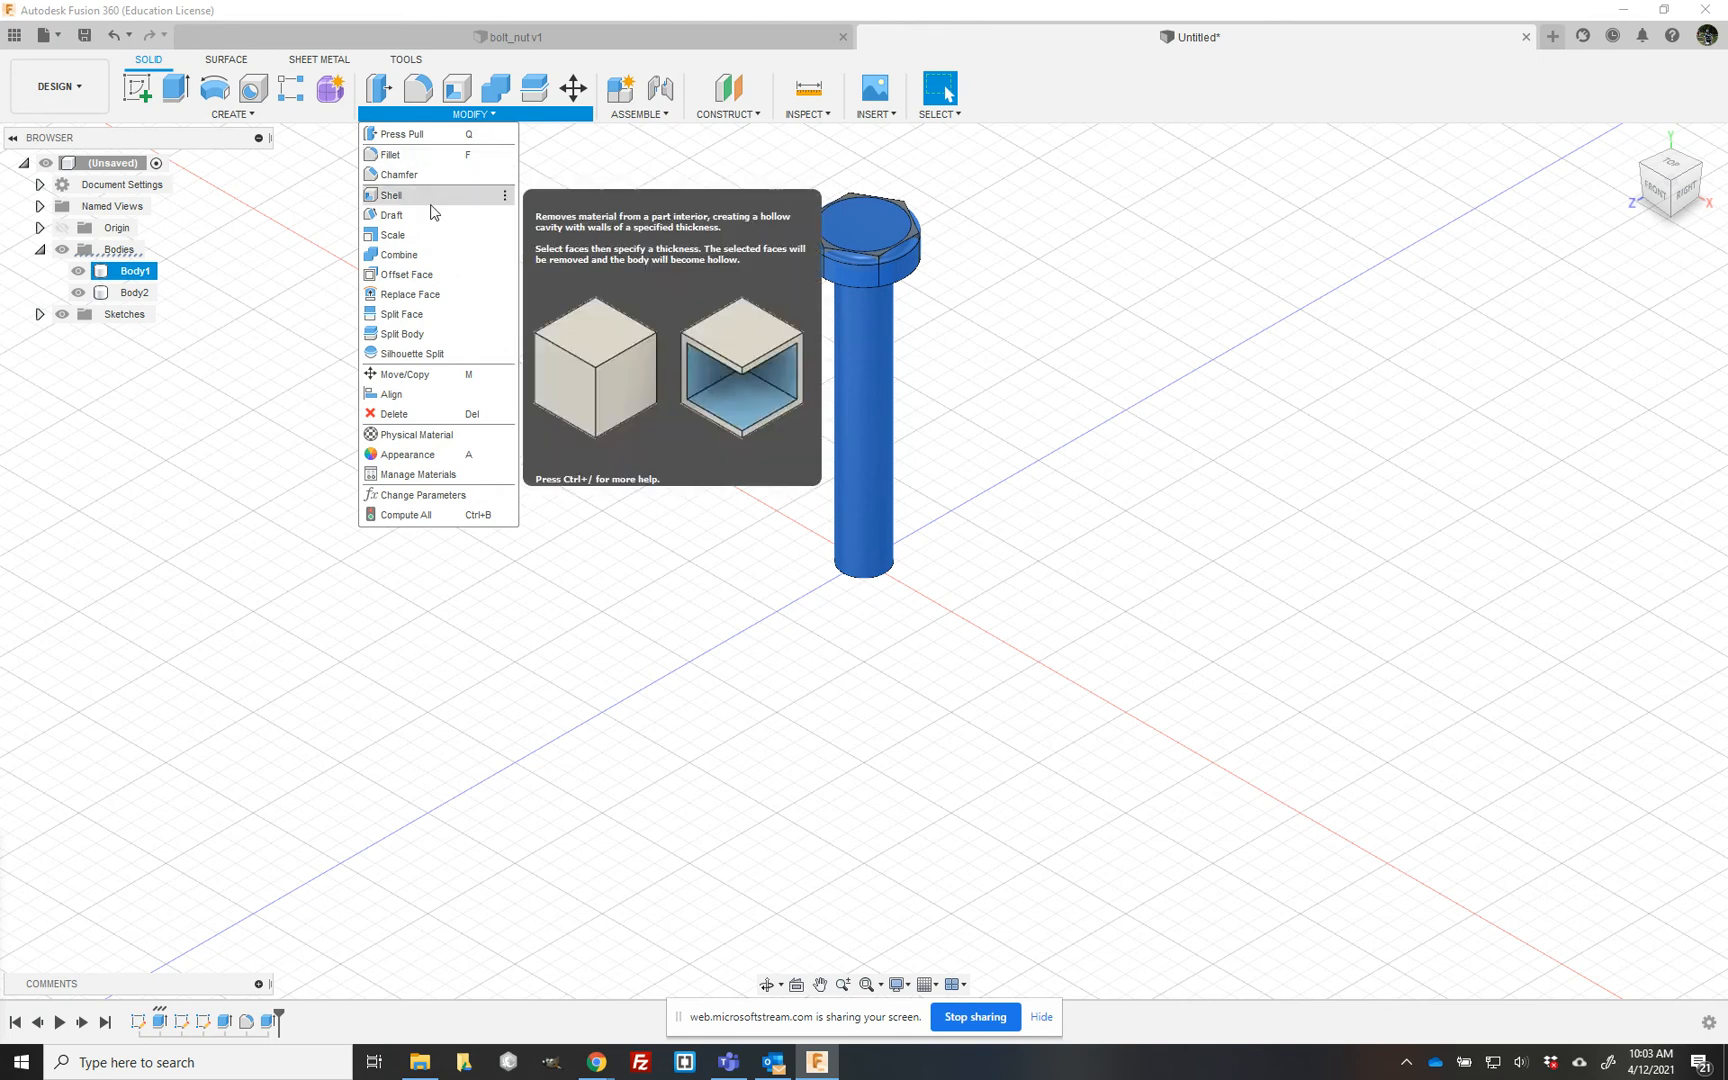
left_click(417, 334)
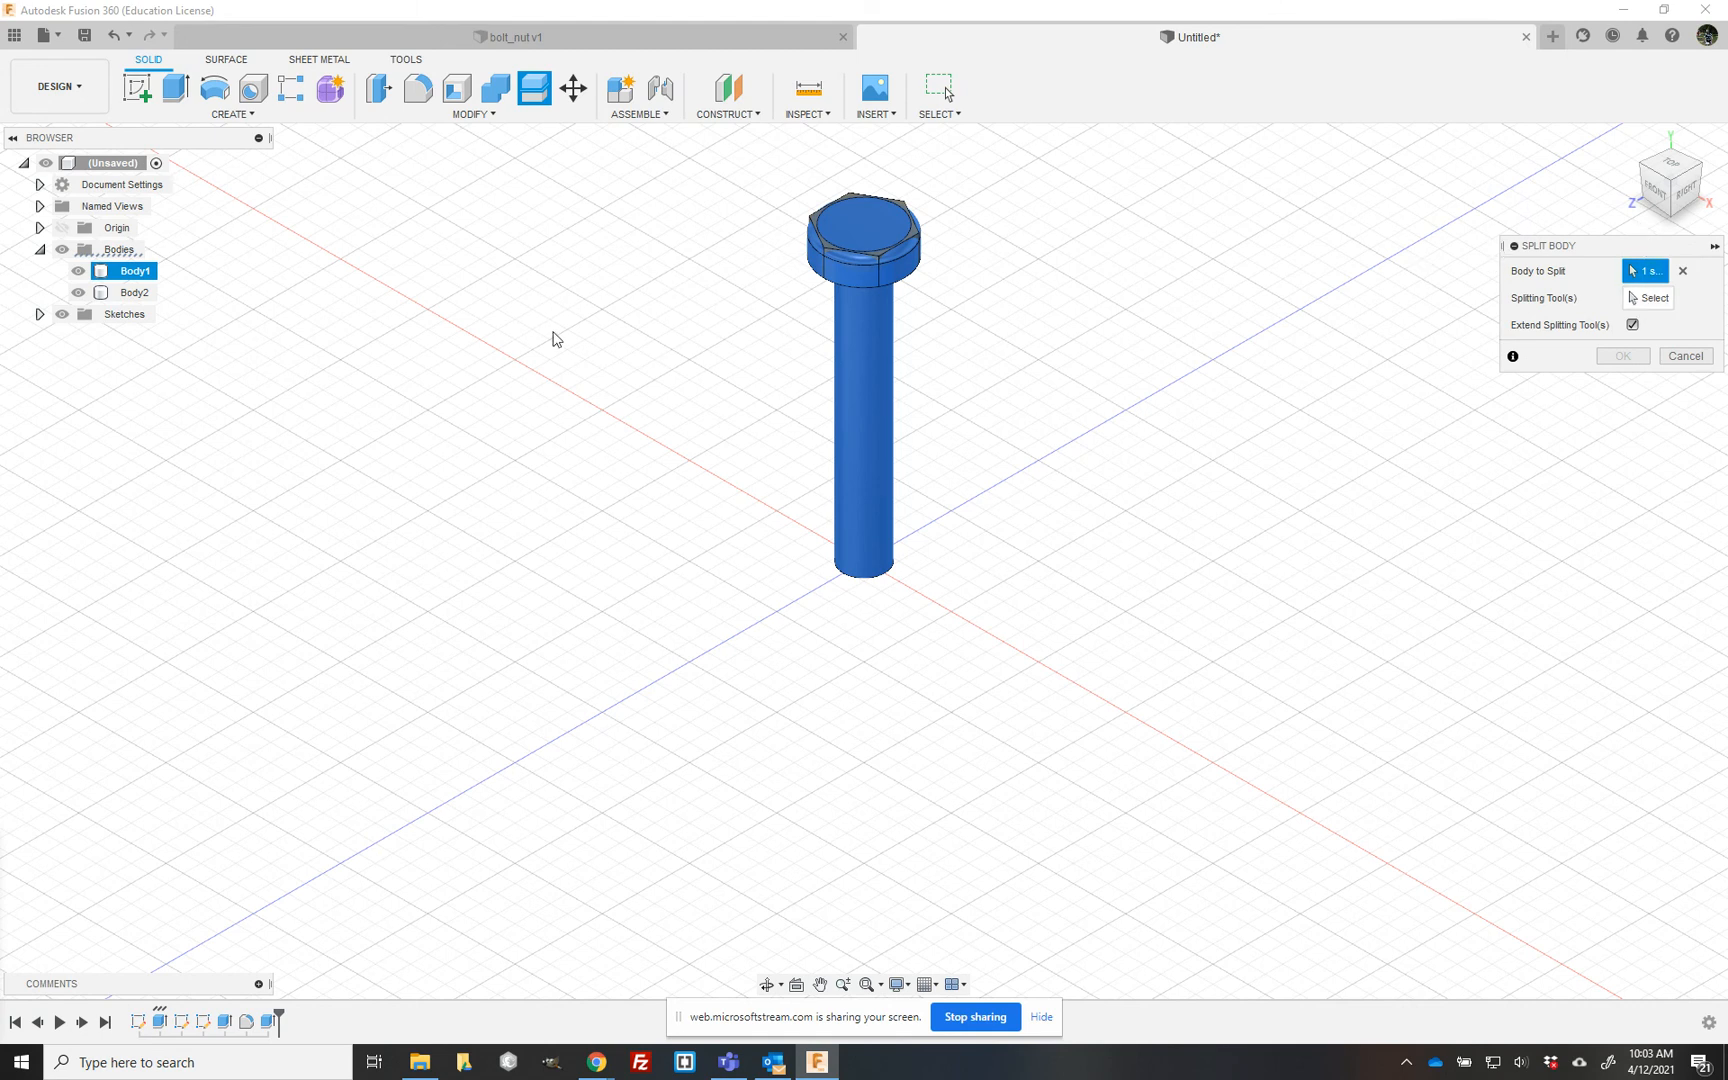
left_click(78, 293)
left_click(1677, 202)
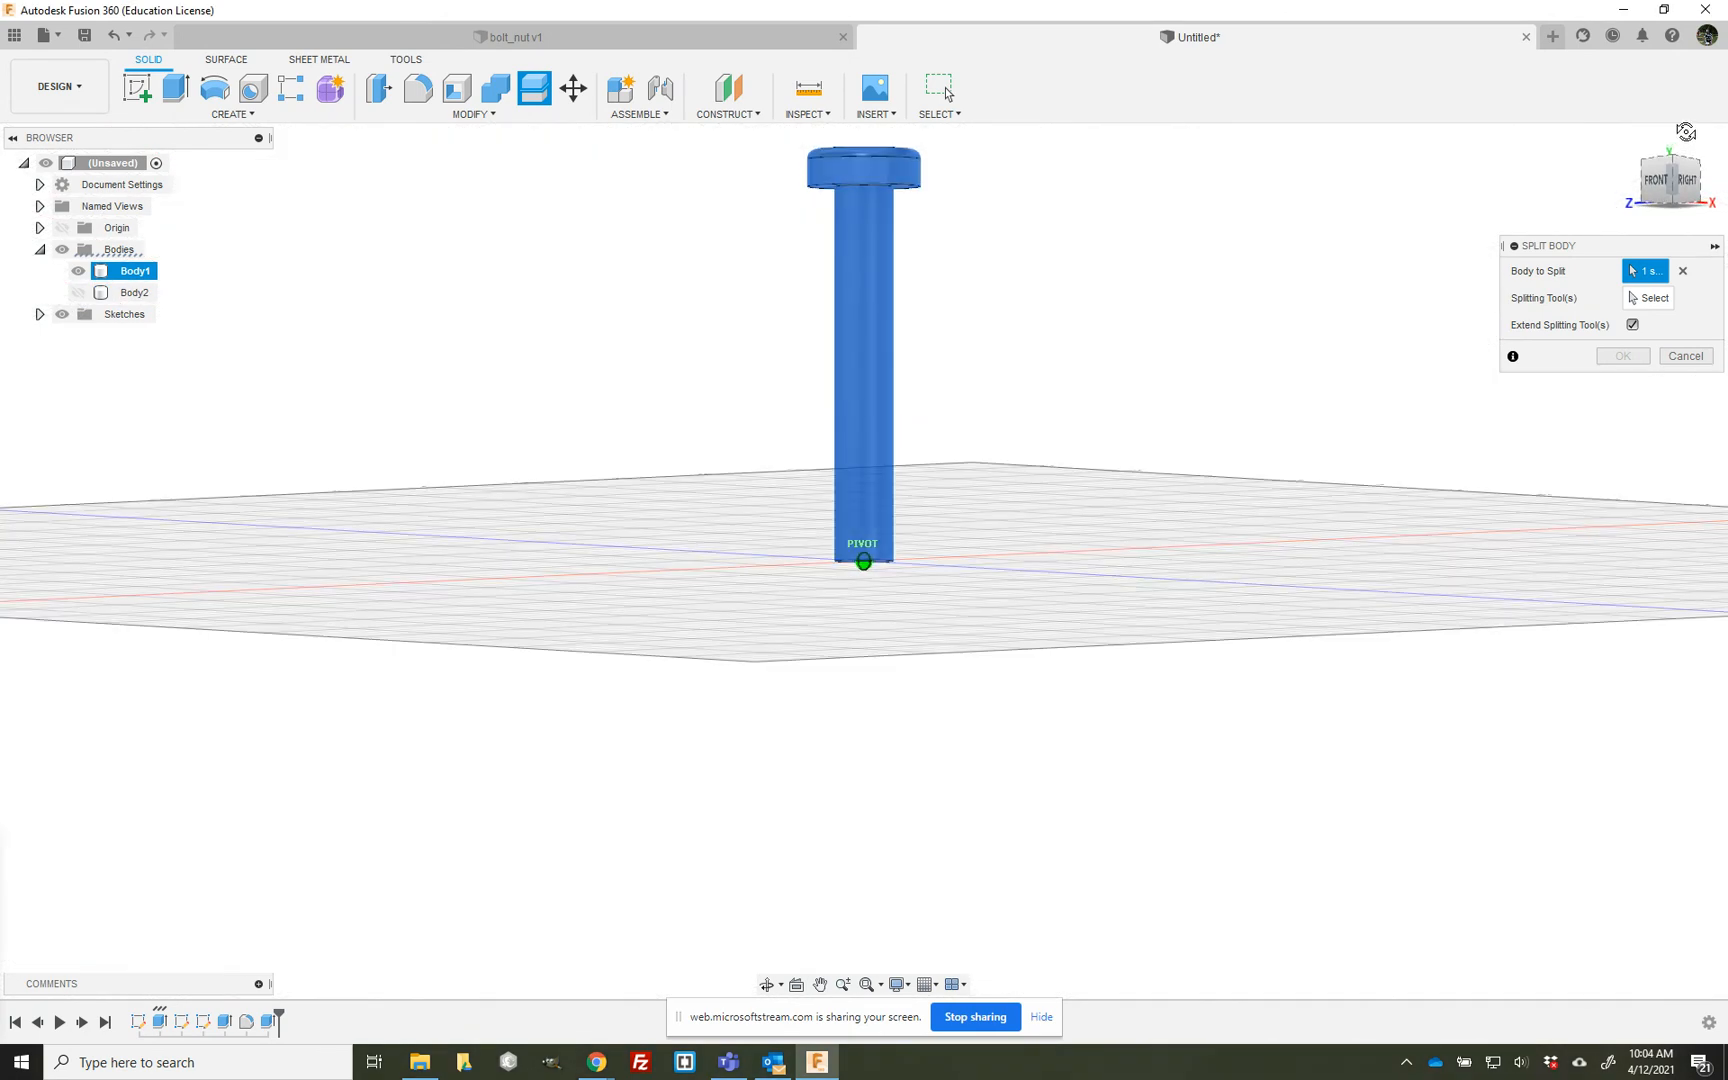
left_click(1686, 131)
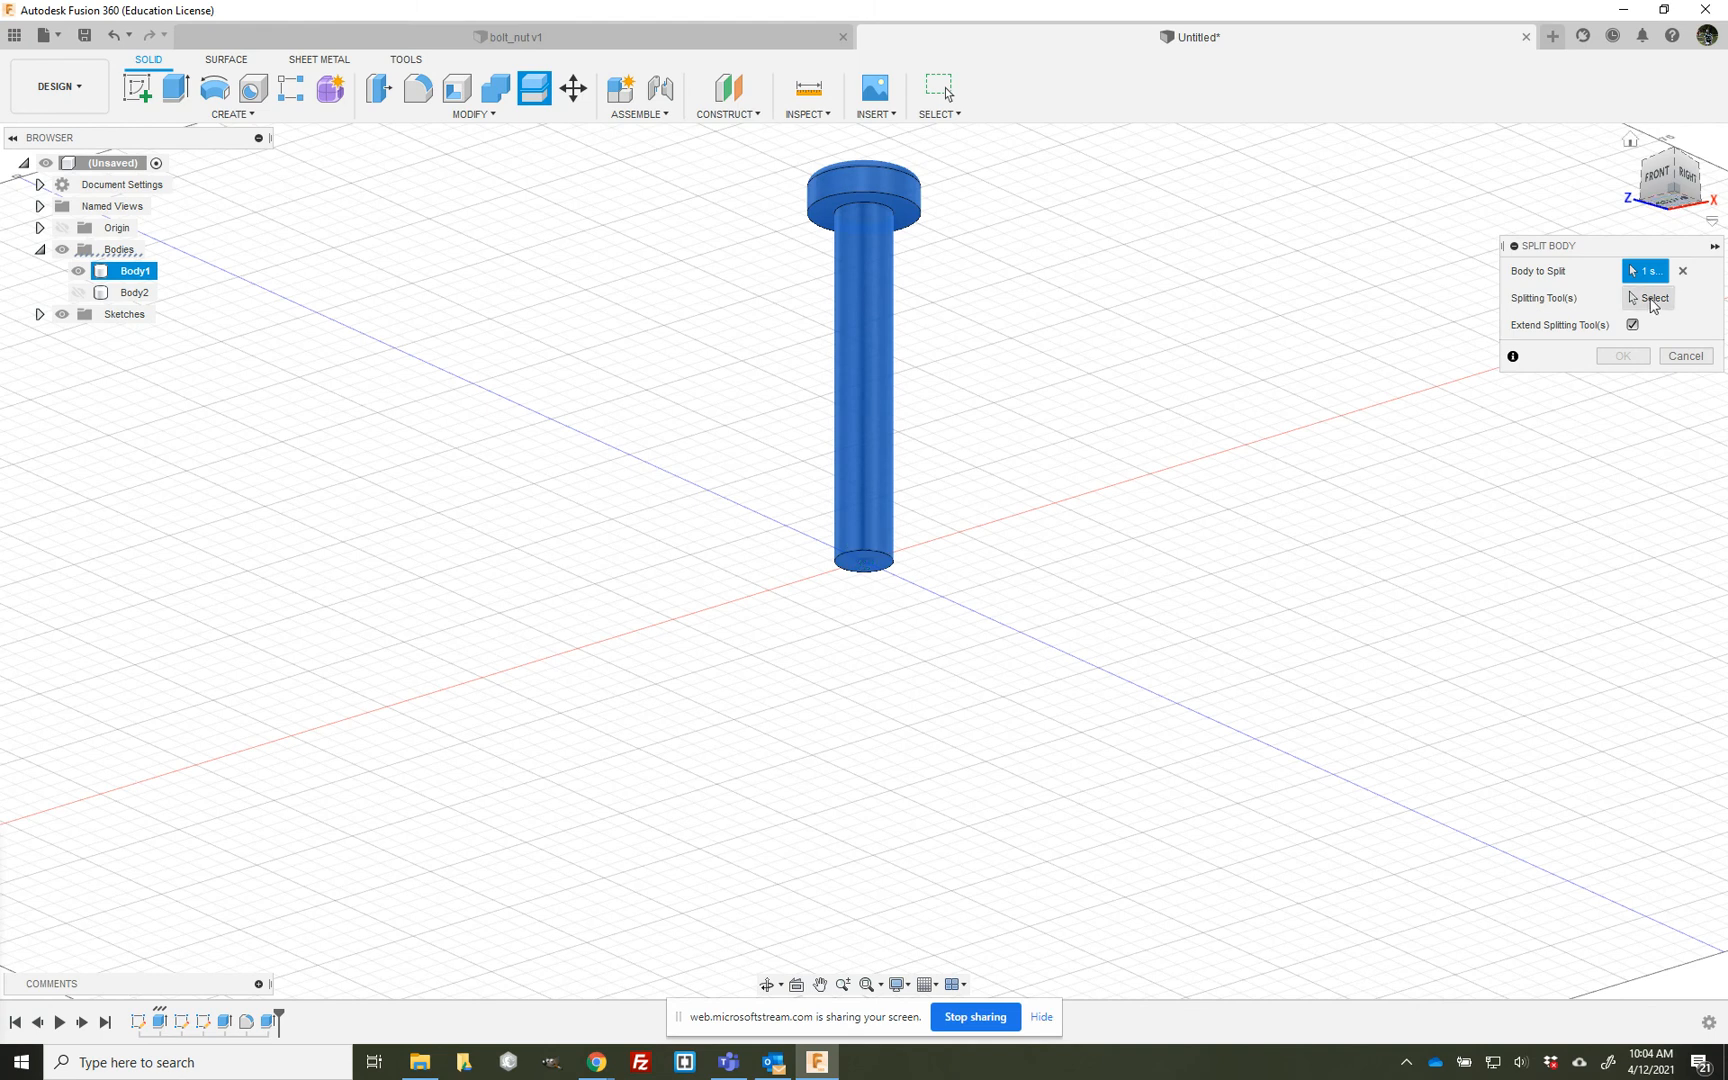
left_click(1650, 299)
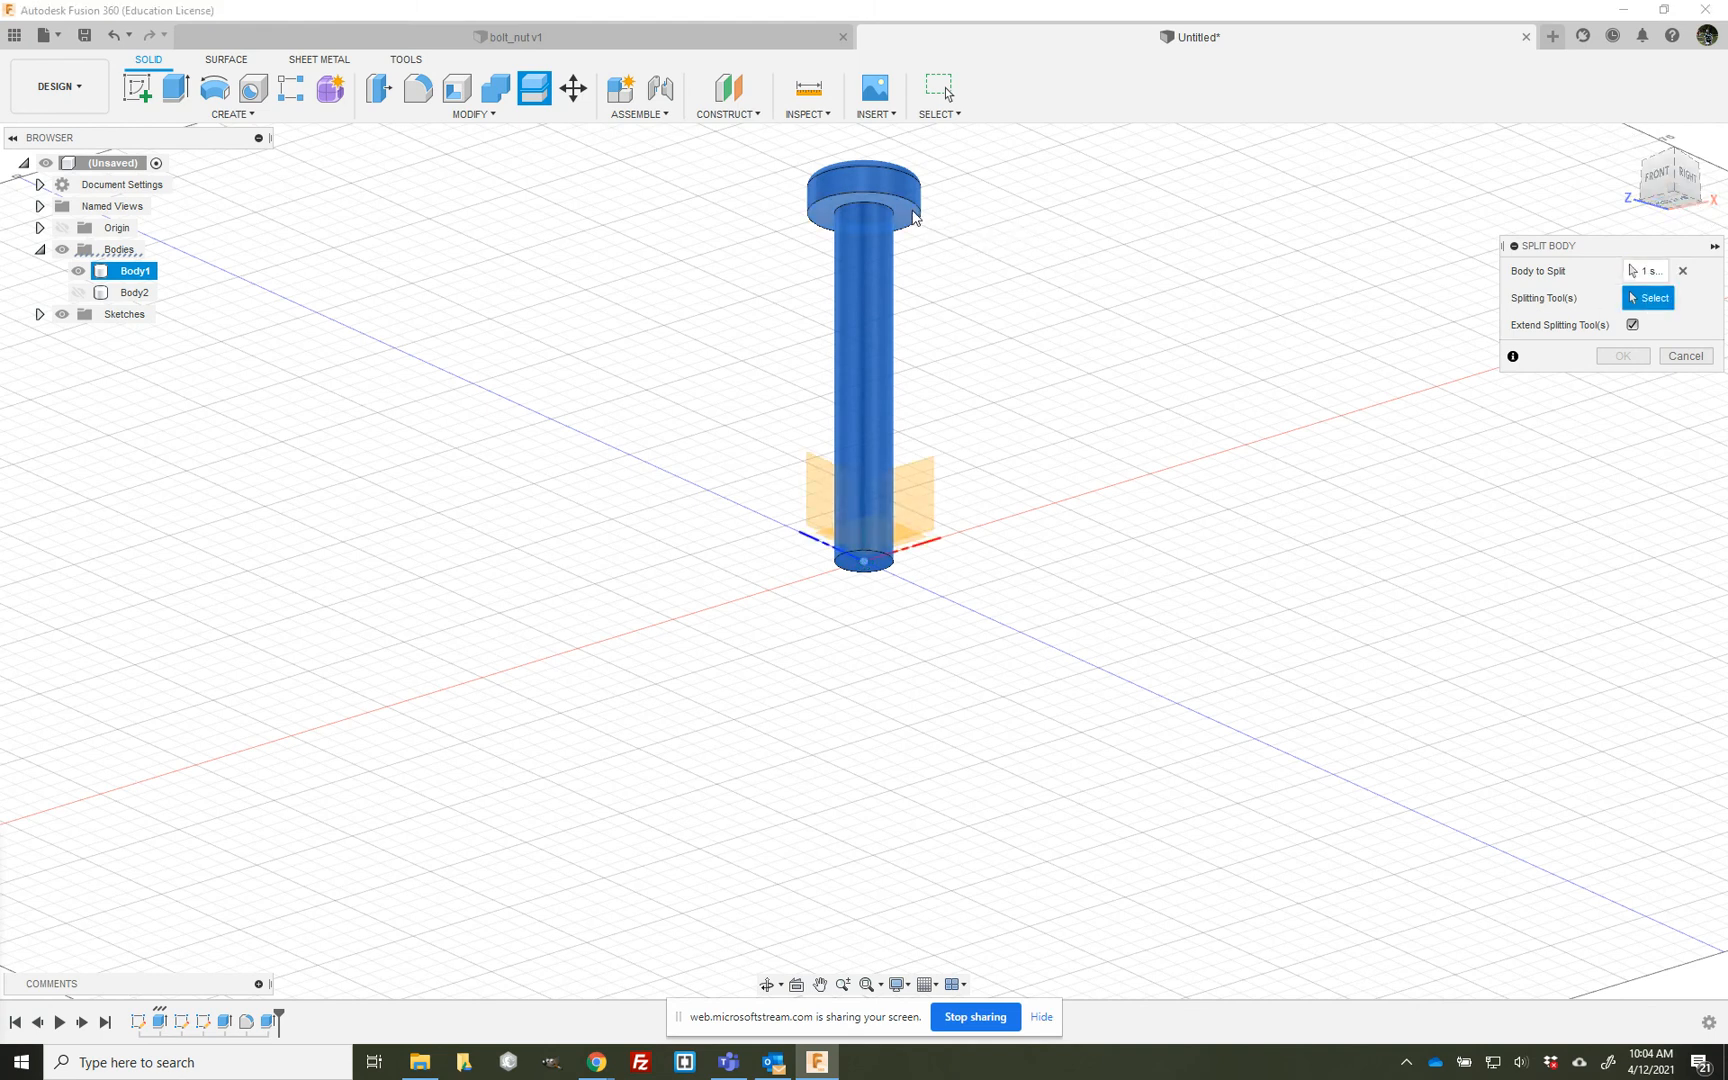
left_click(914, 218)
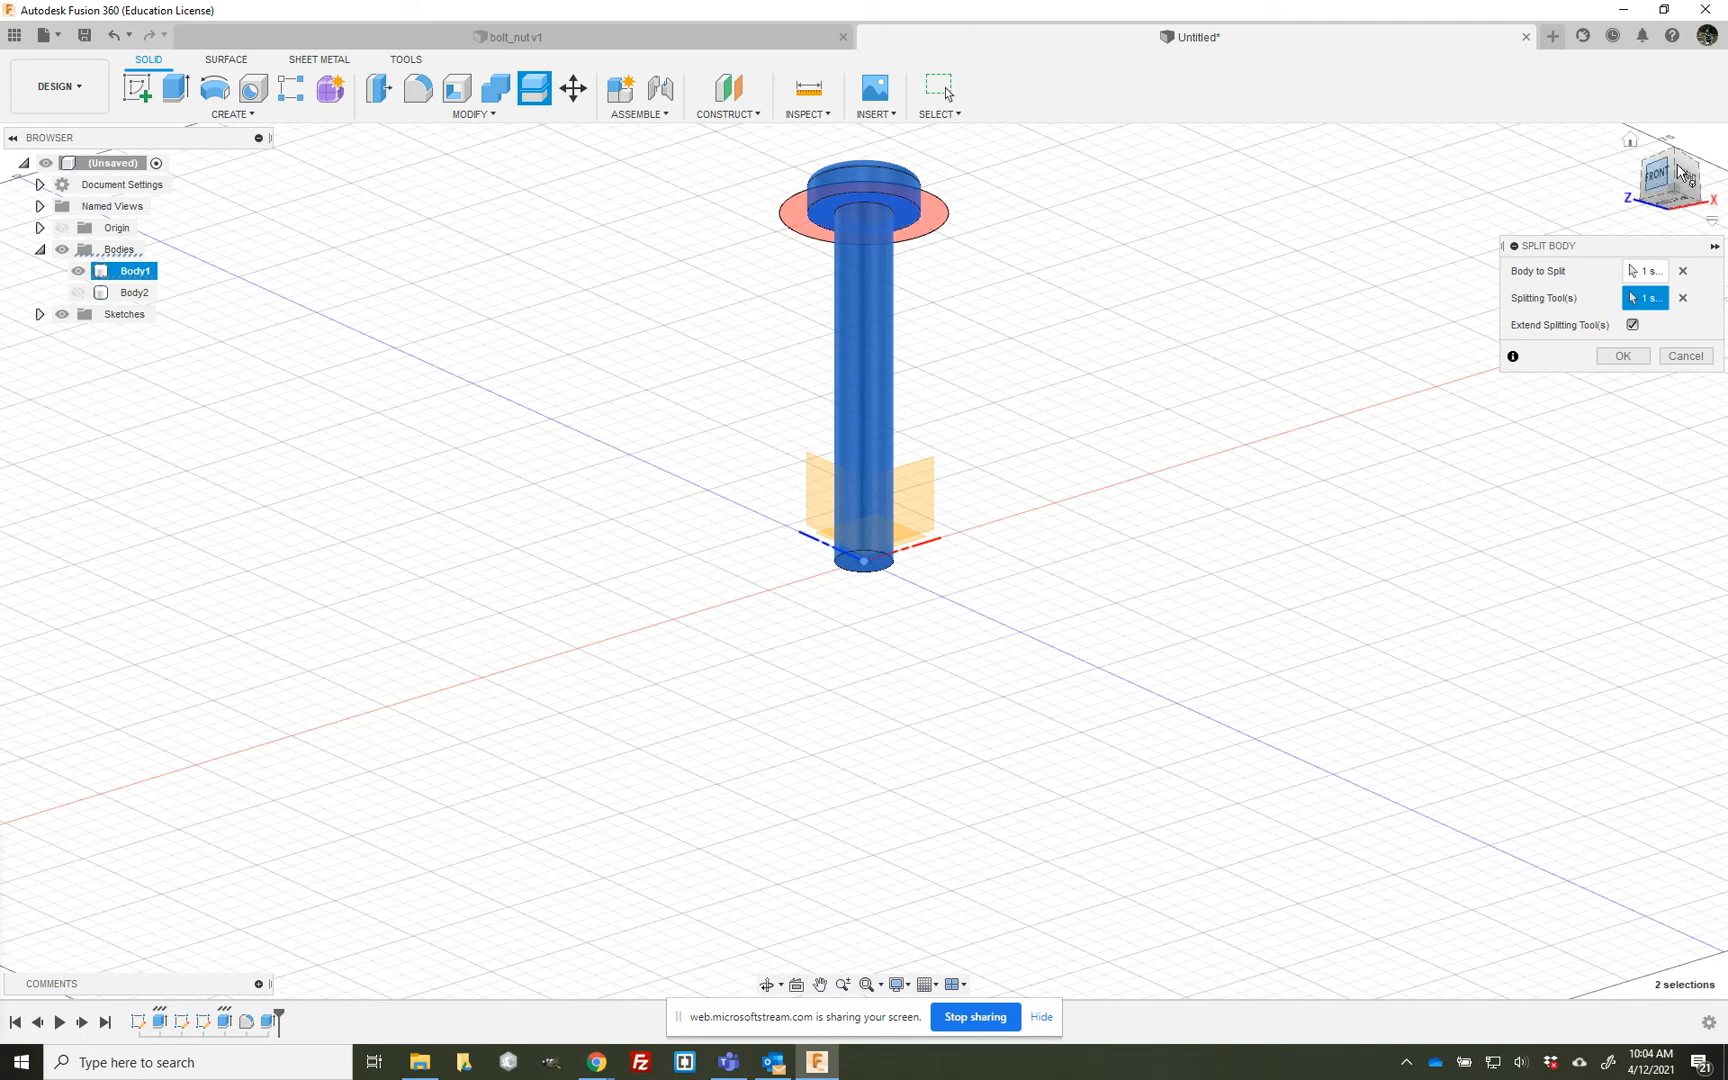
middle_click_drag(1672, 183, 1681, 185, "shift")
left_click(1681, 185)
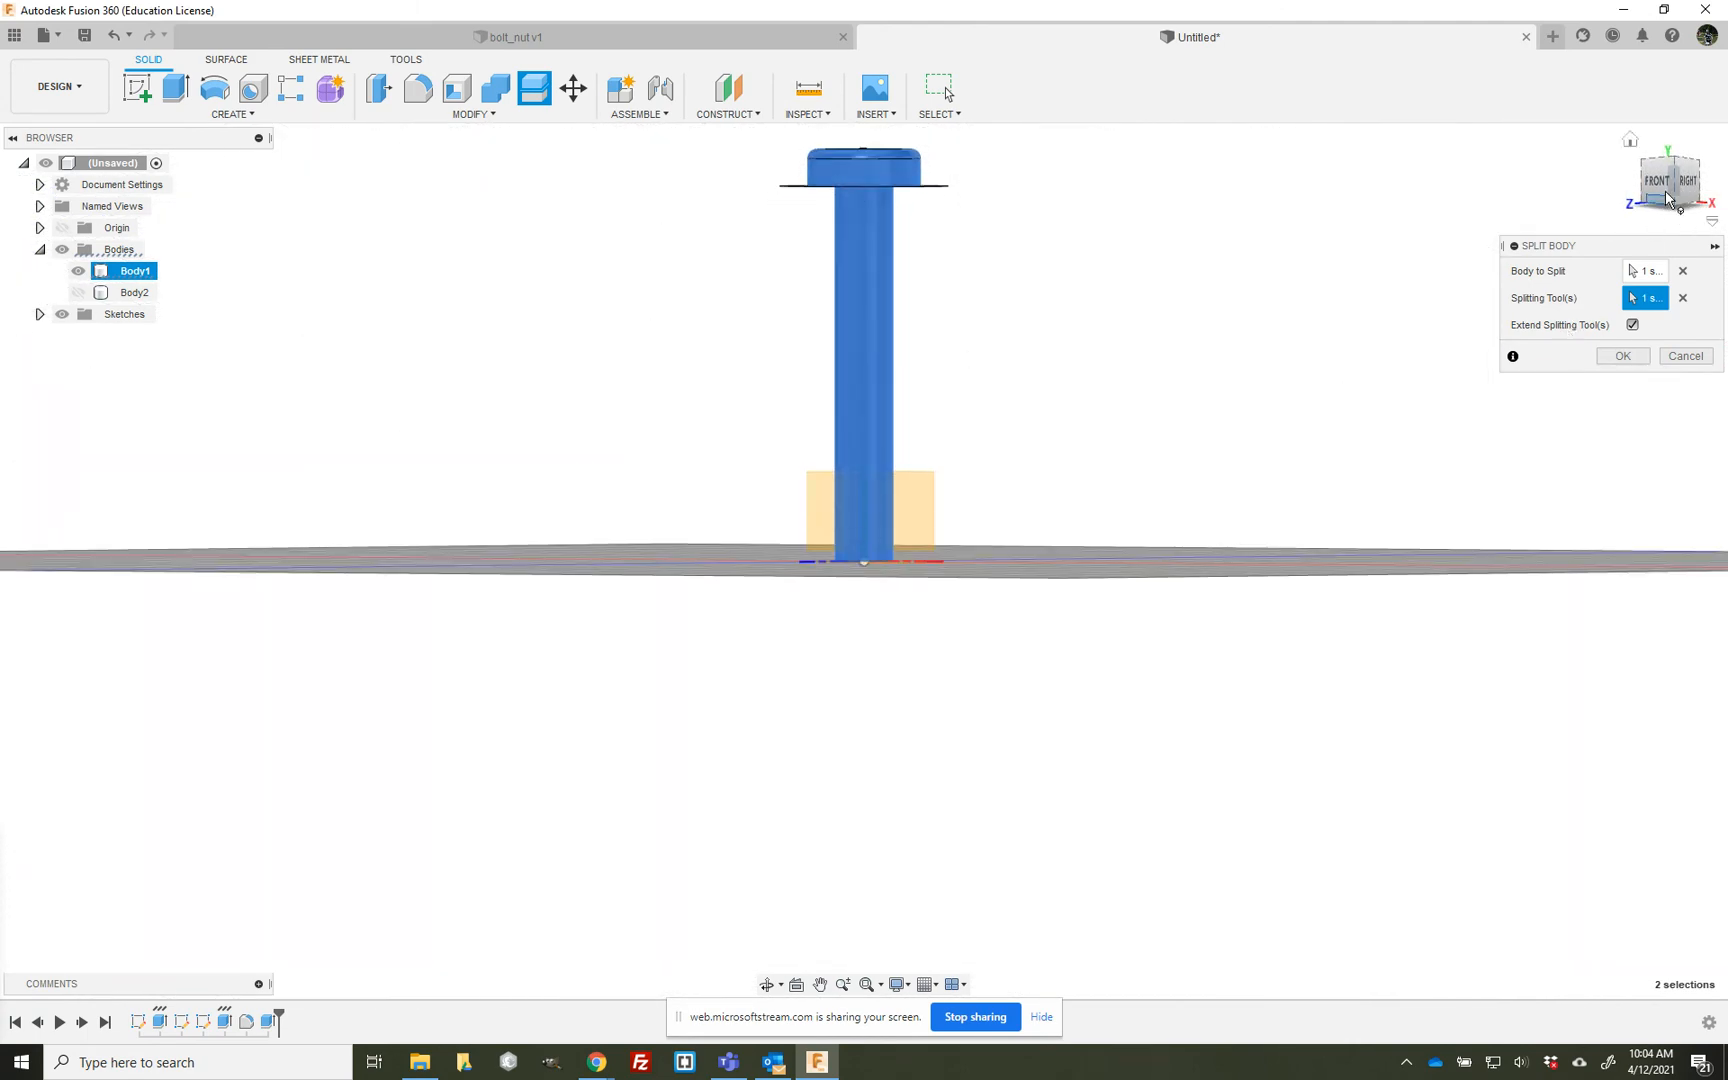
left_click_drag(1672, 181, 1673, 197)
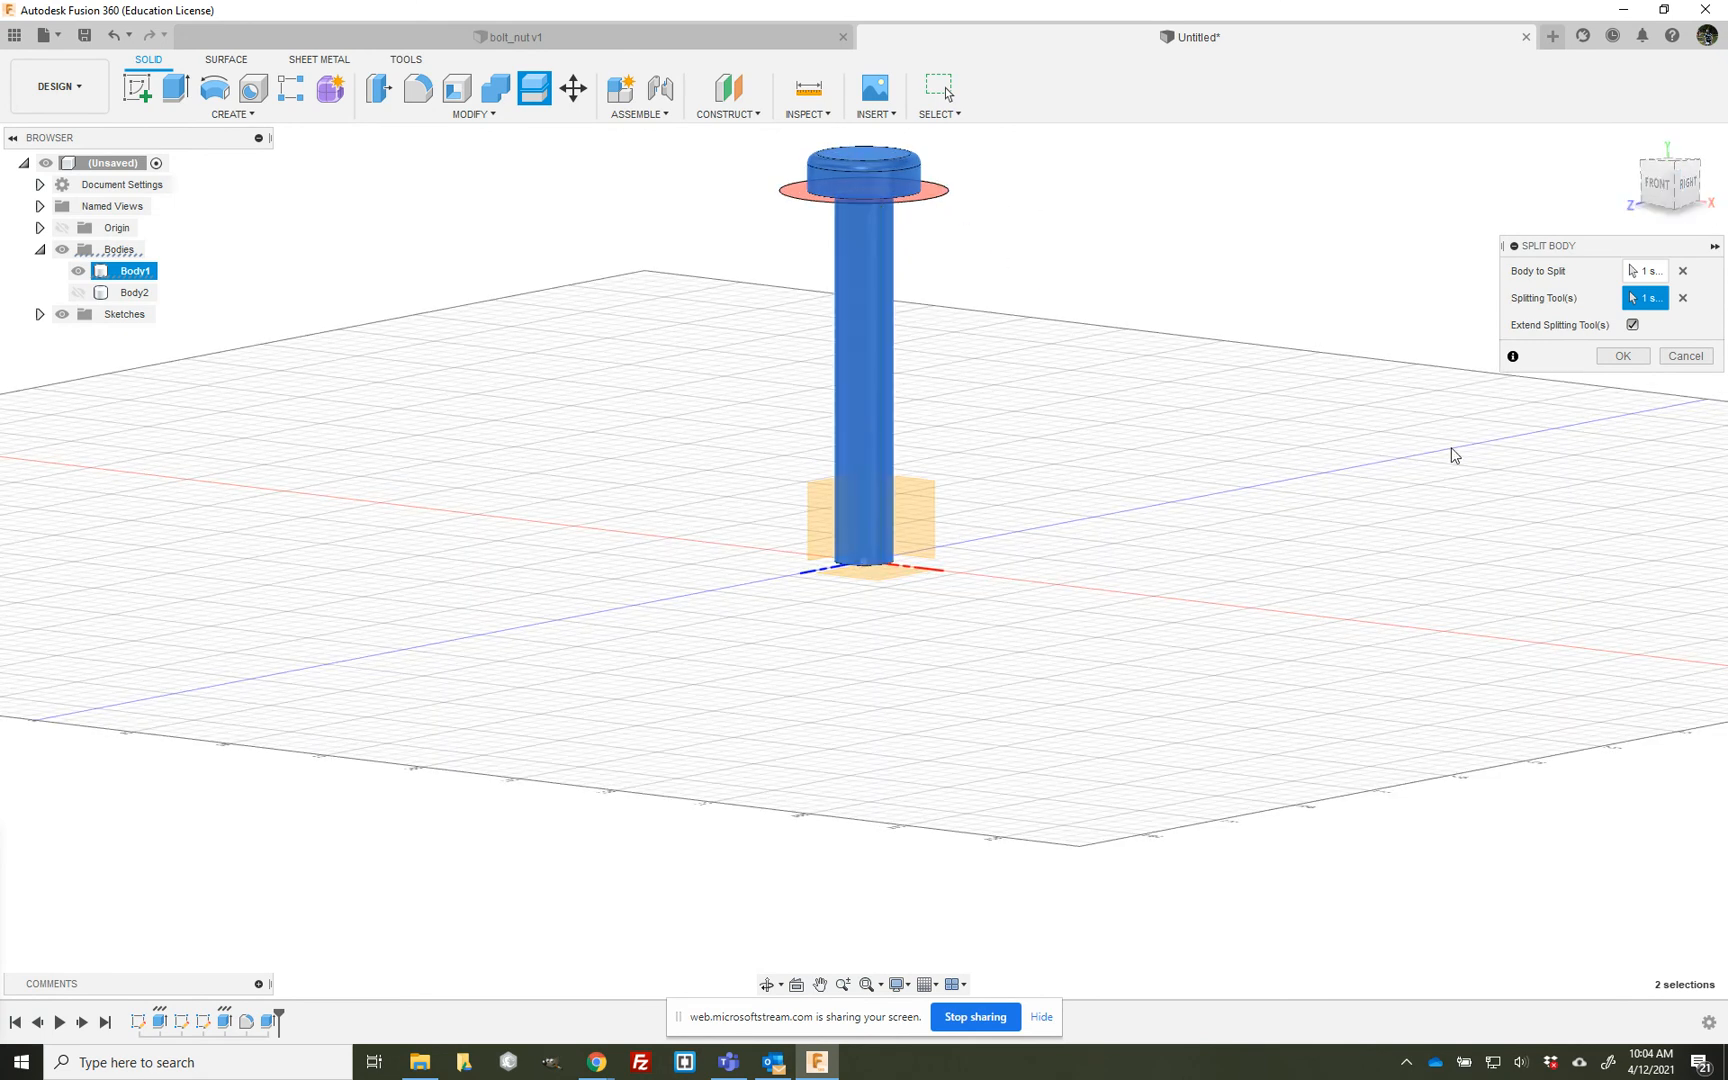
left_click(1627, 357)
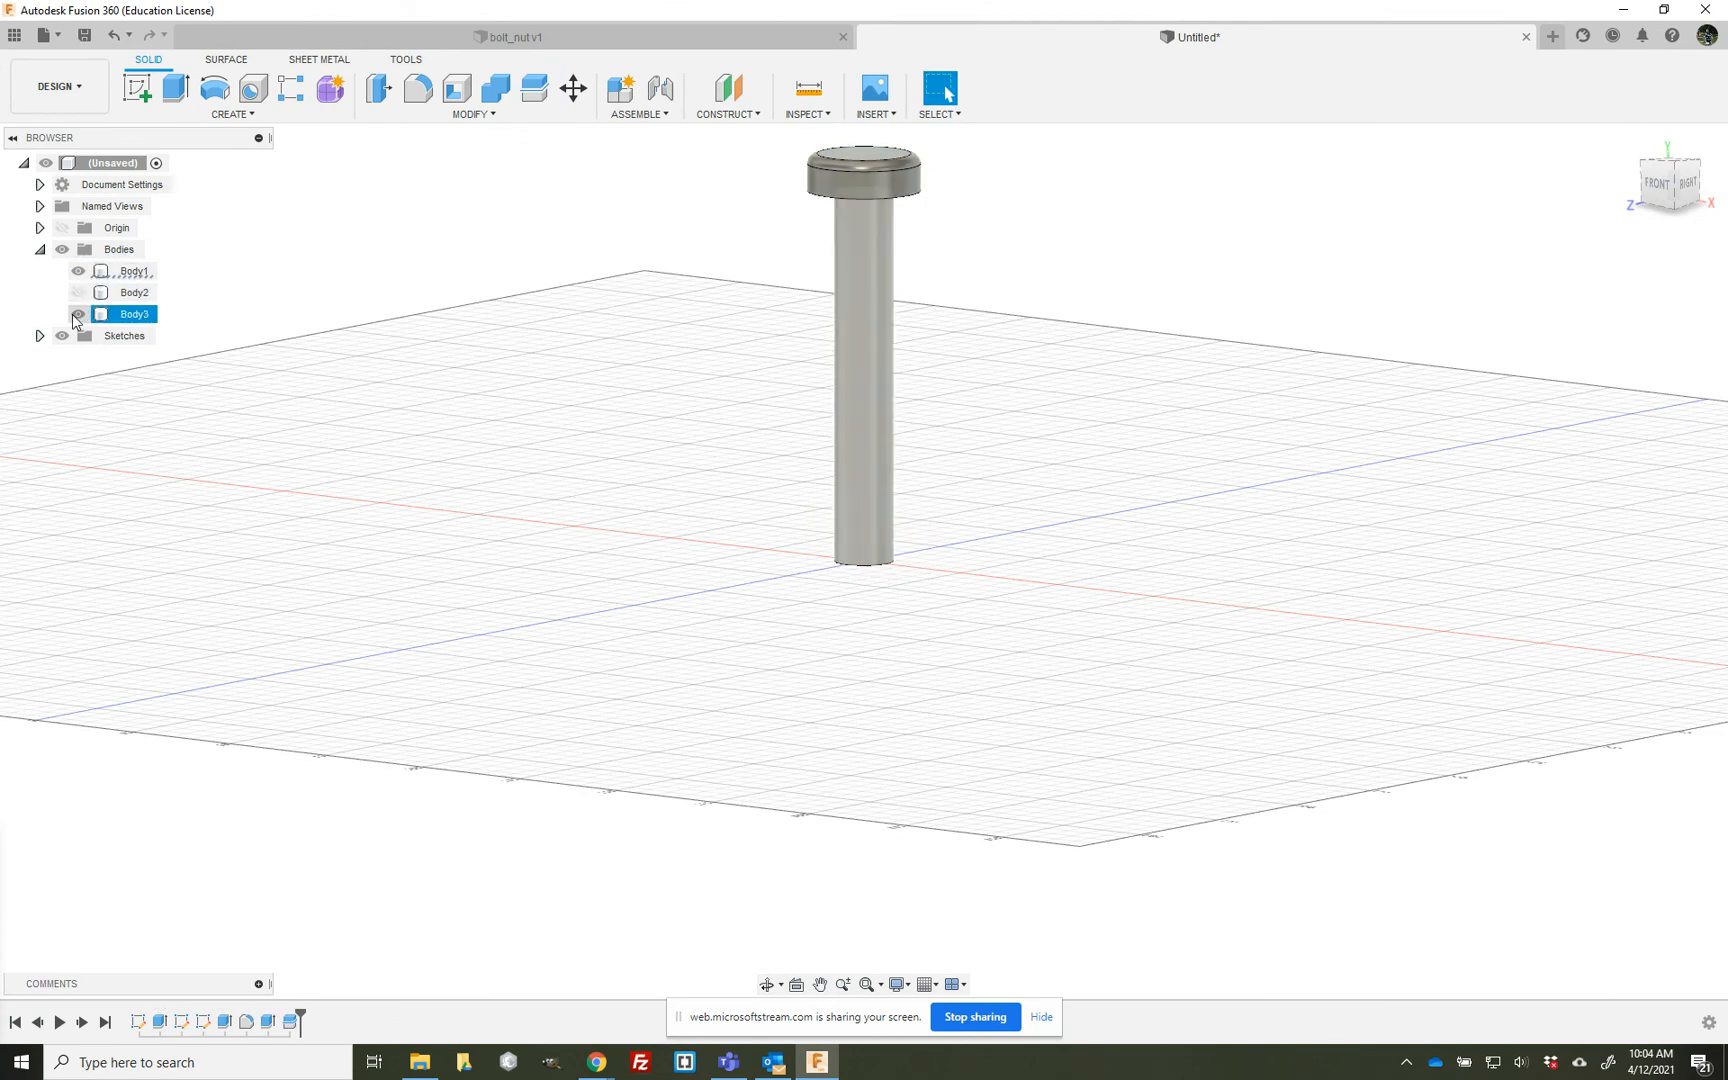
- Check the three bodies individually, leaving the shaft hidden and both the round cap and the hexagonal prism shown
left_click(78, 271)
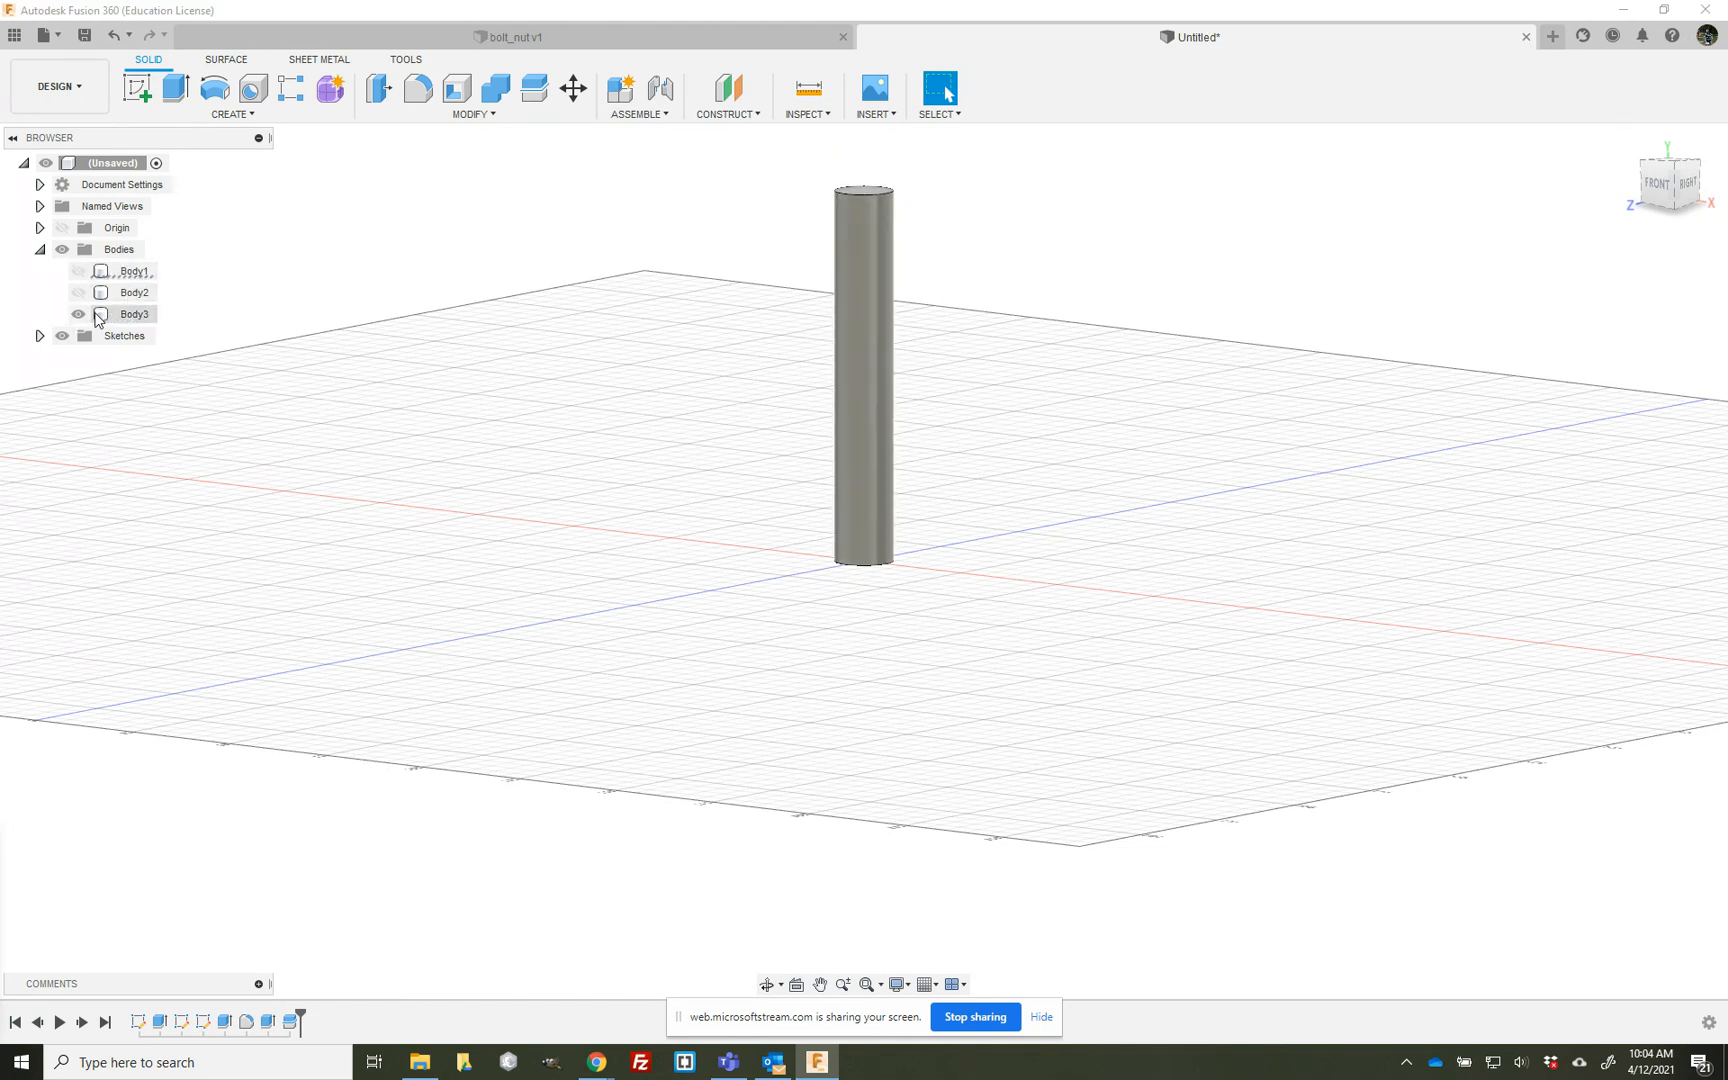
left_click(78, 314)
left_click(78, 293)
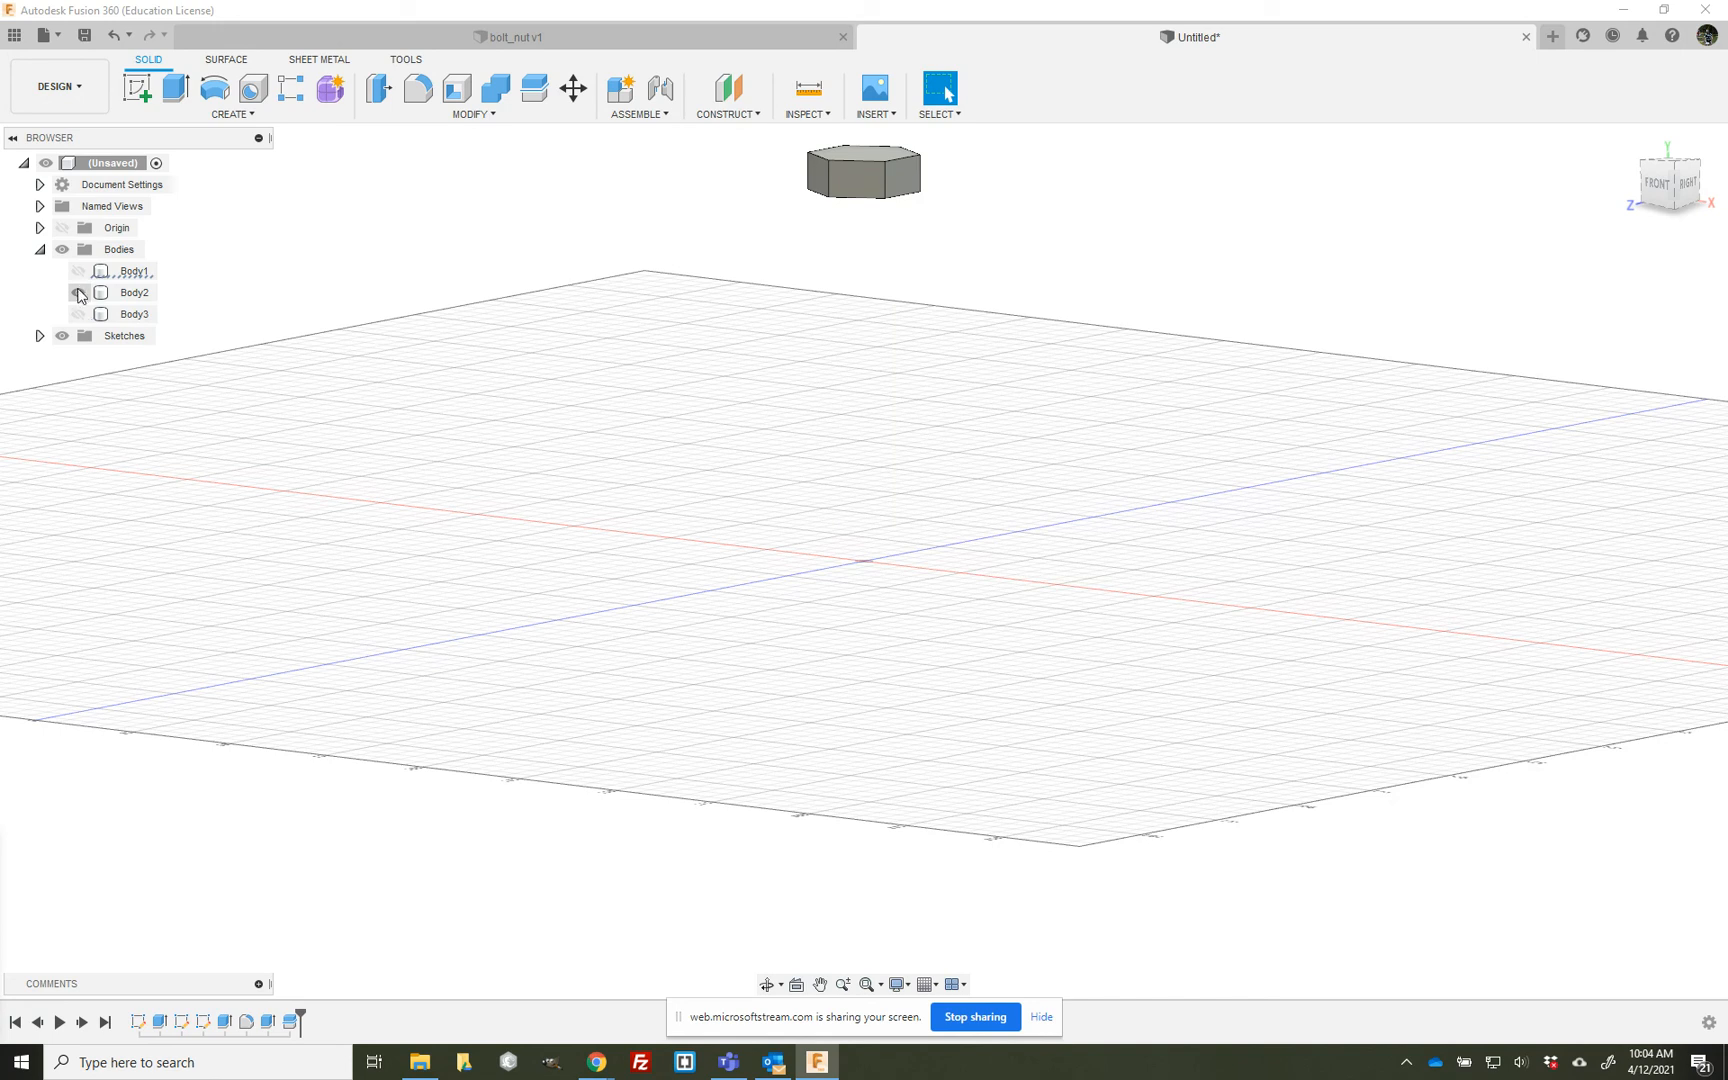
left_click(78, 293)
left_click(78, 272)
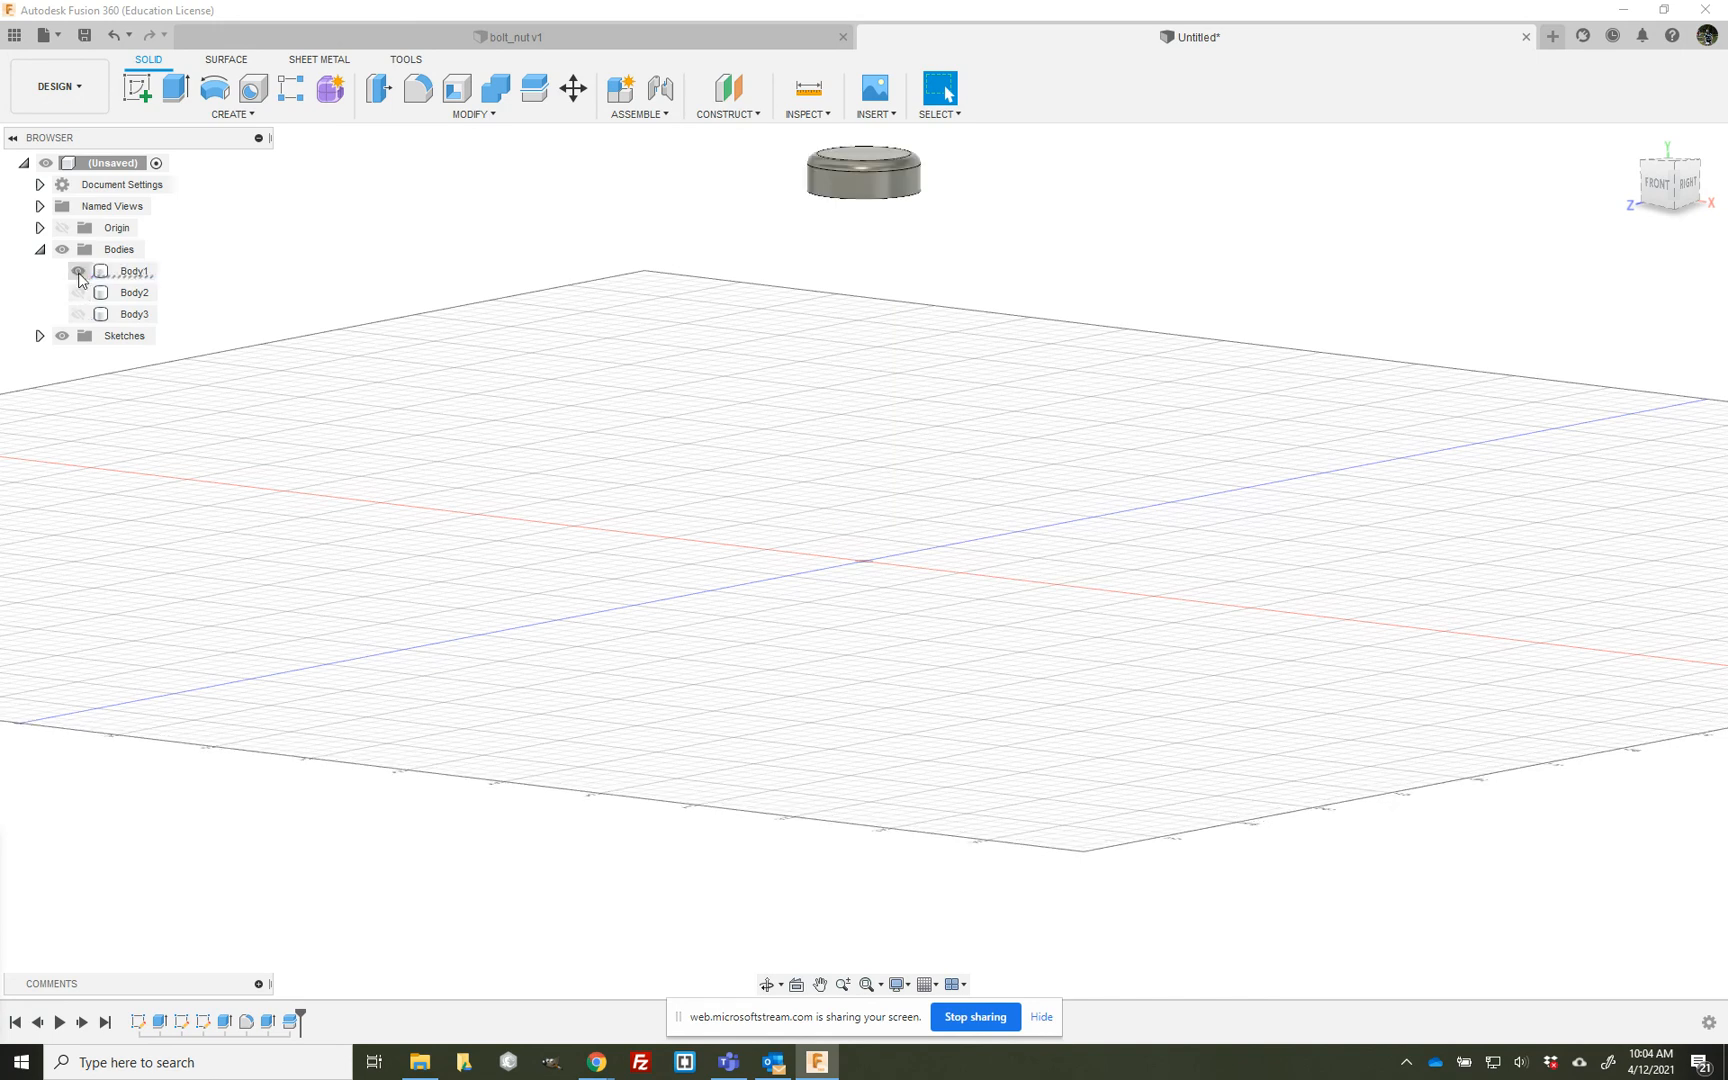
left_click(82, 293)
left_click(78, 292)
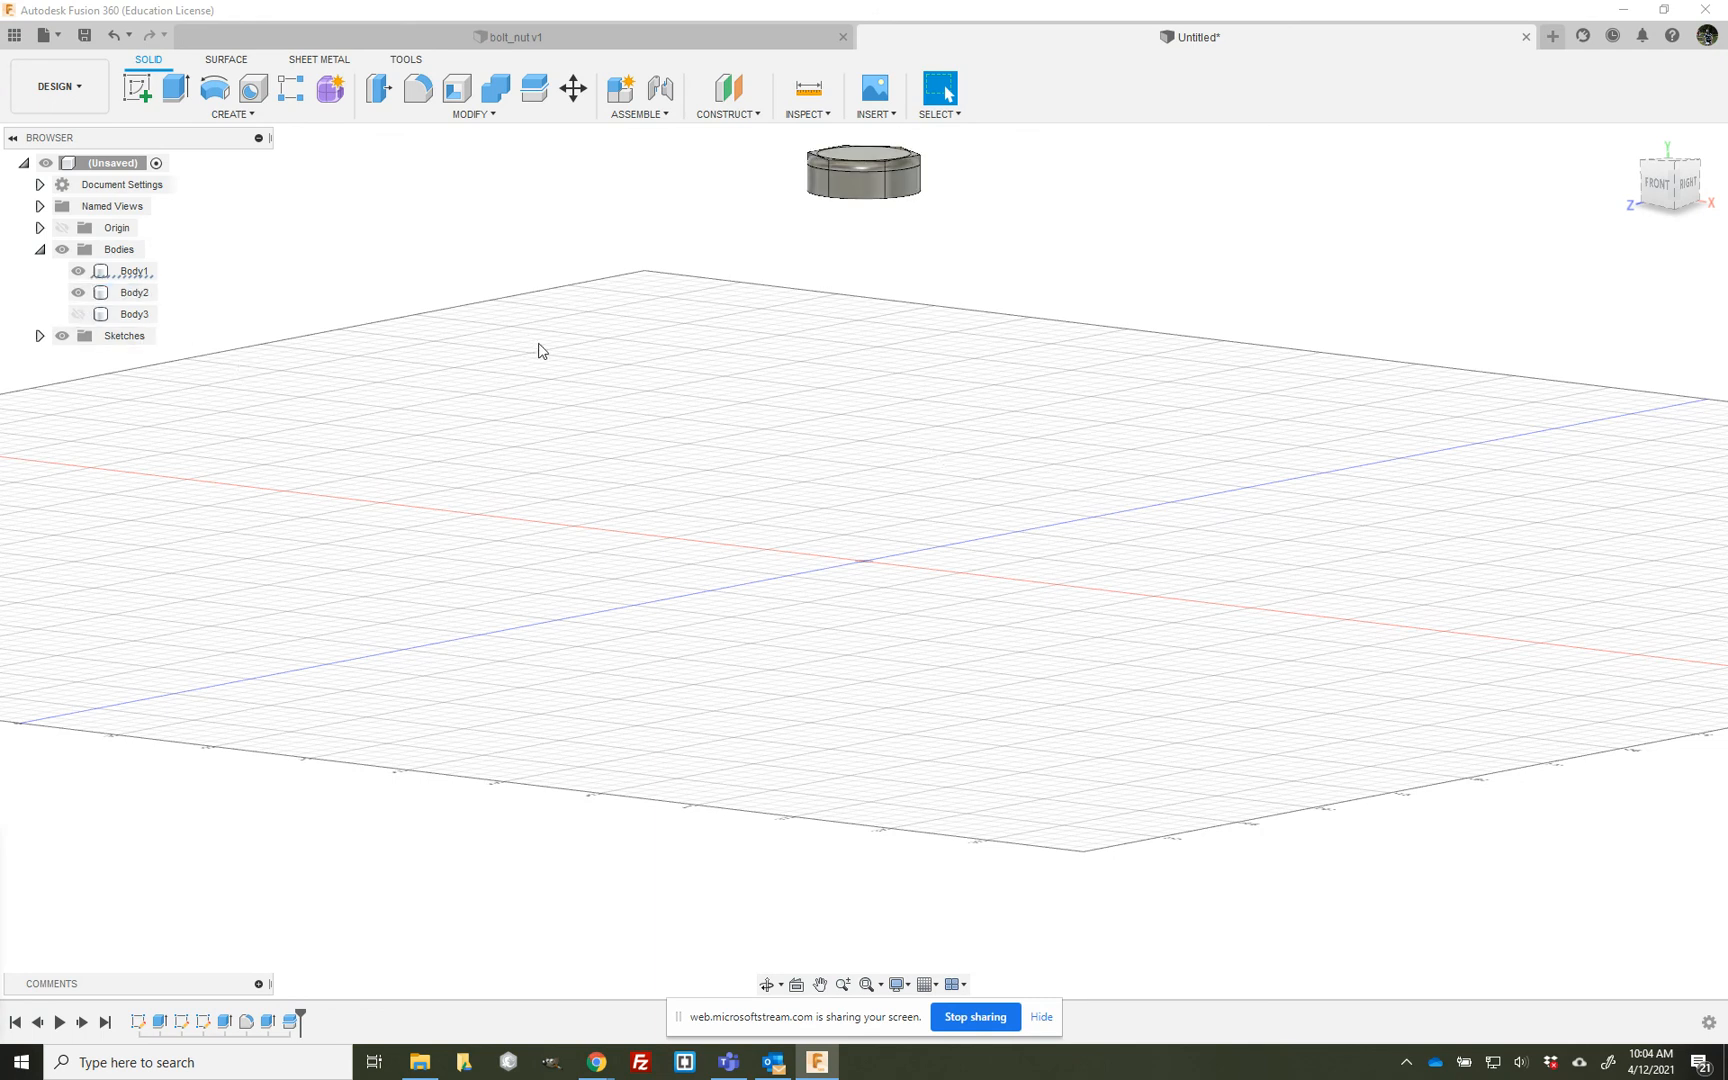
scroll(969, 241, "down", 3)
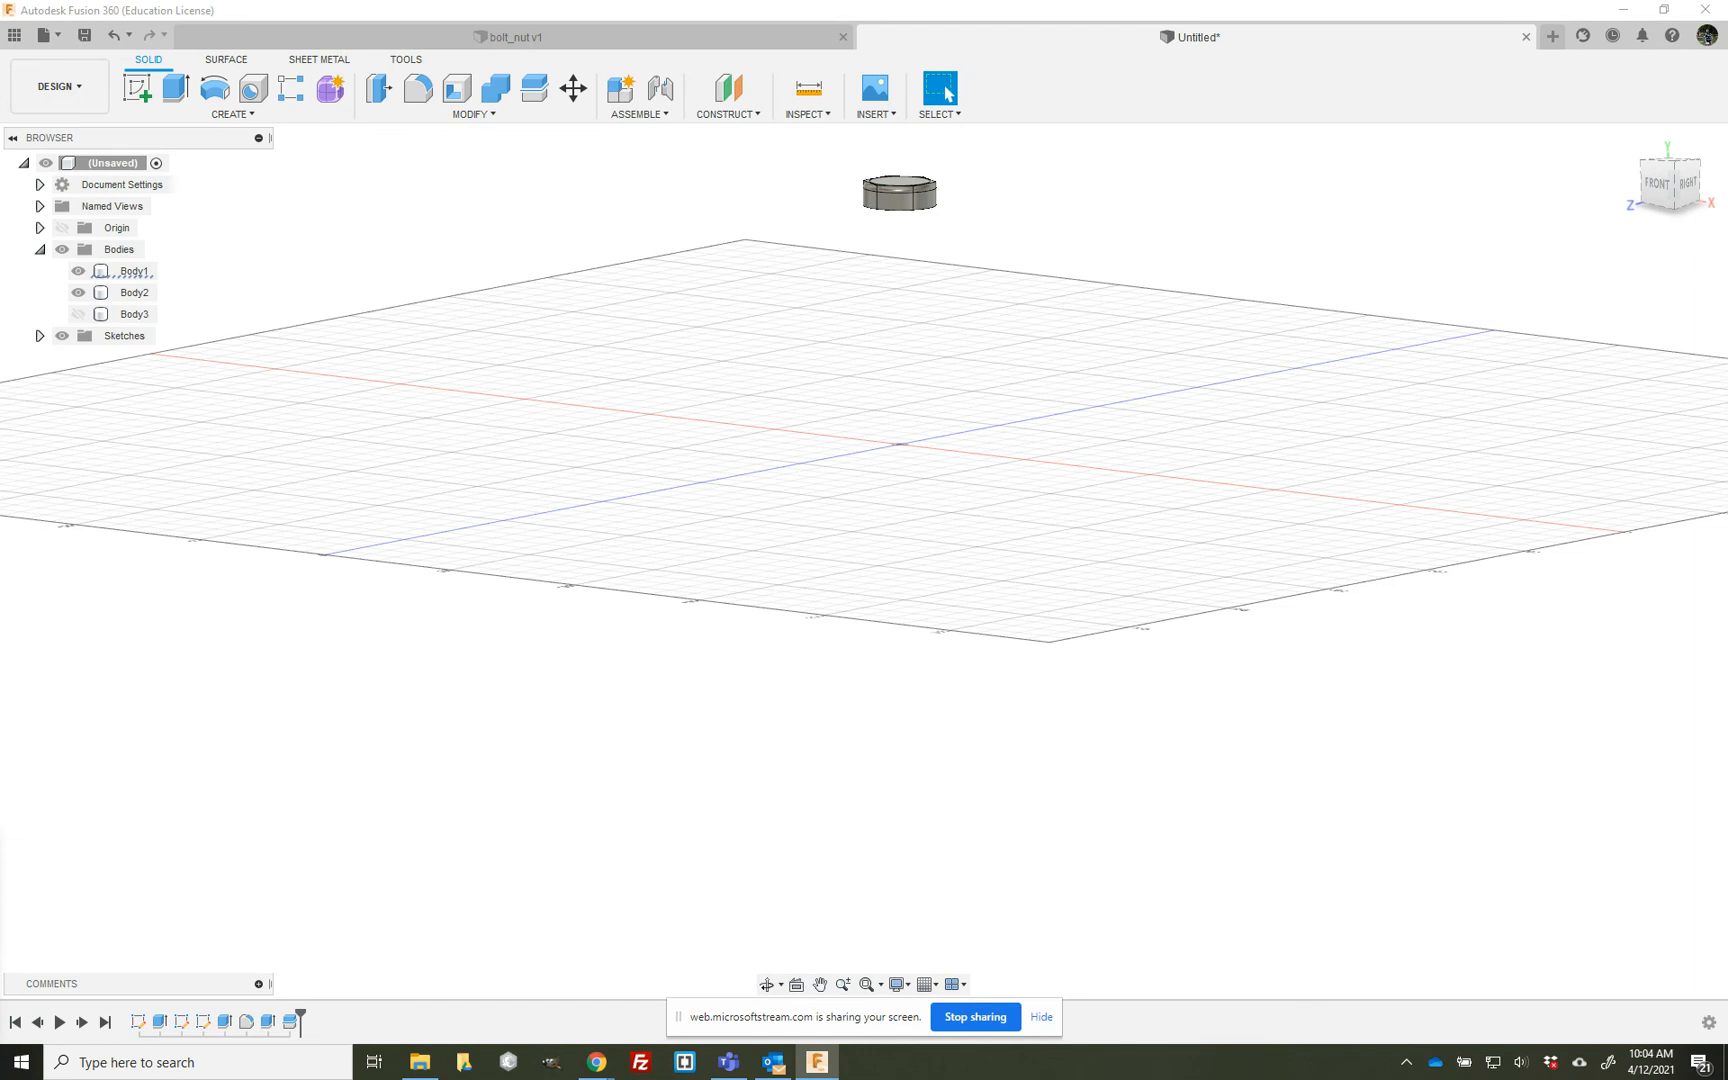